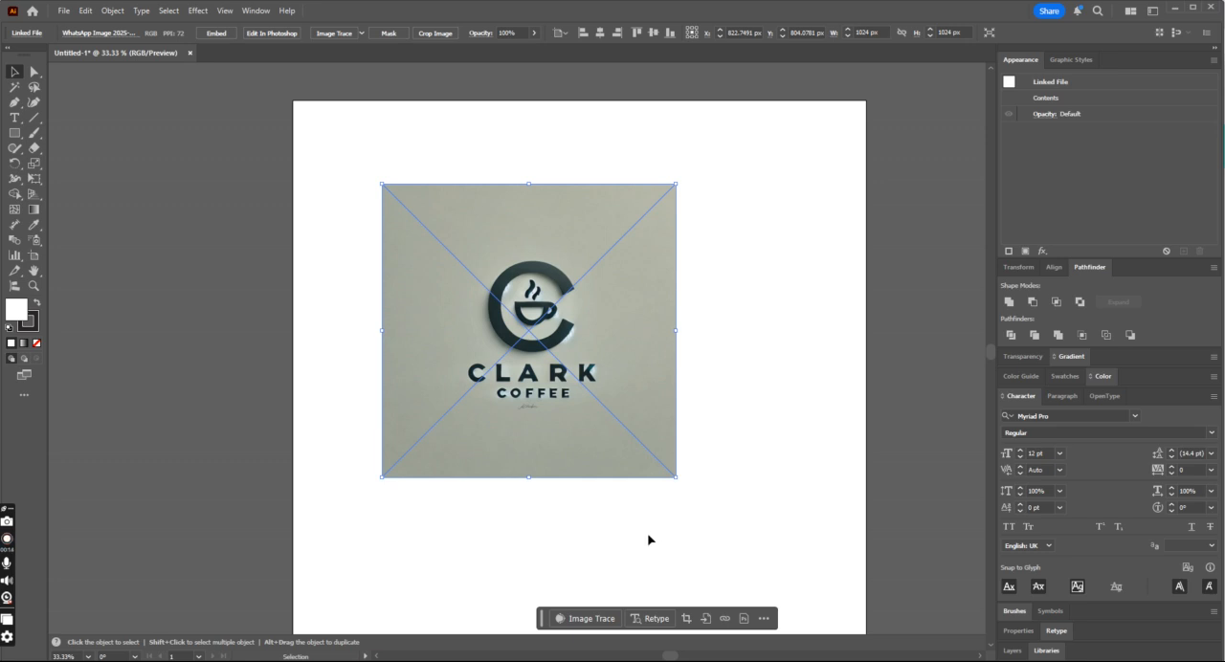
# - Move the placed logo image to about X 740 px, Y 862 px on the artboard
pyautogui.moveTo(639, 385); pyautogui.dragTo(612, 385)
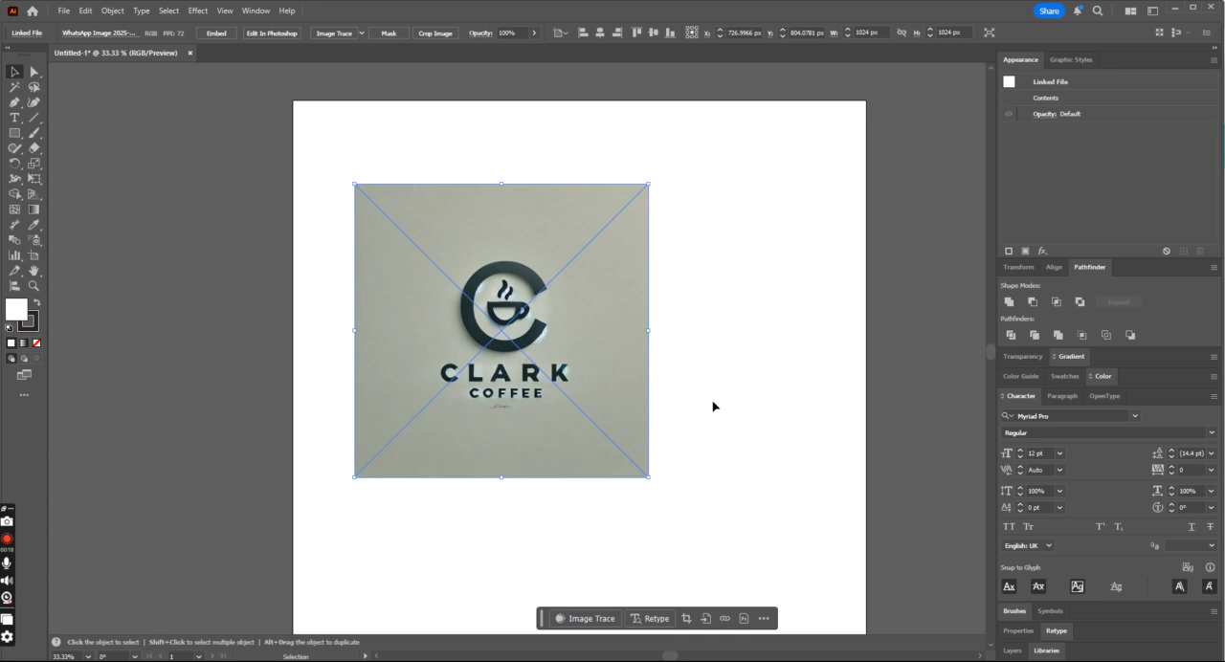
pyautogui.moveTo(509, 371); pyautogui.dragTo(513, 388)
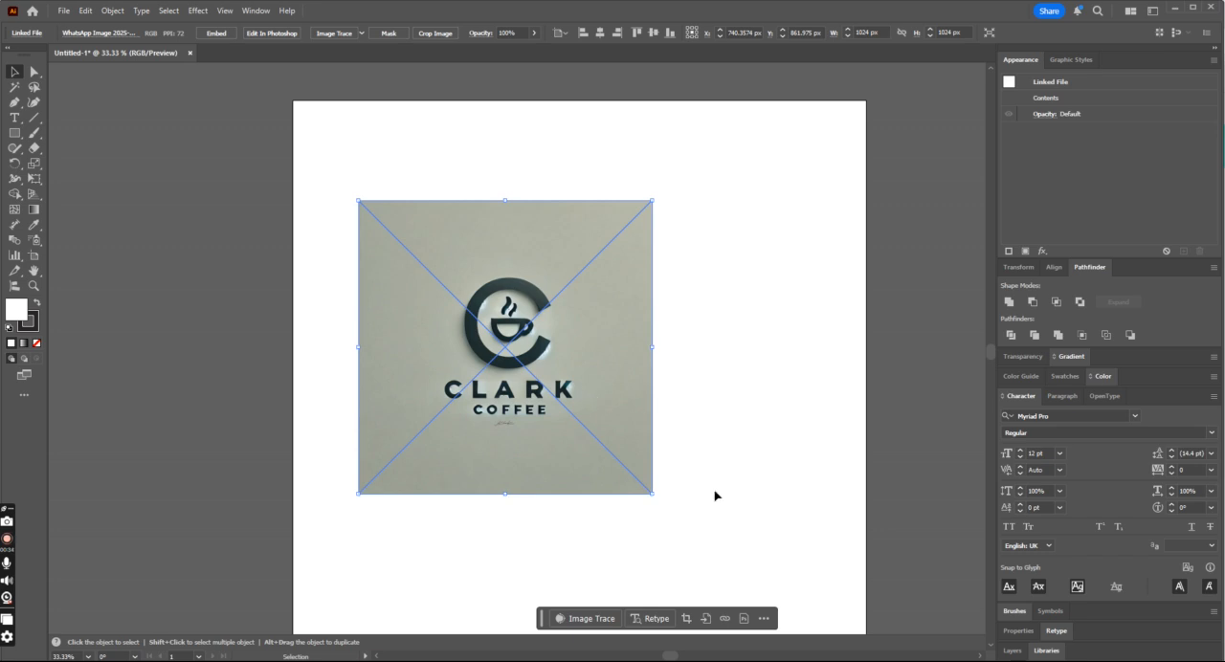
pyautogui.click(63, 11)
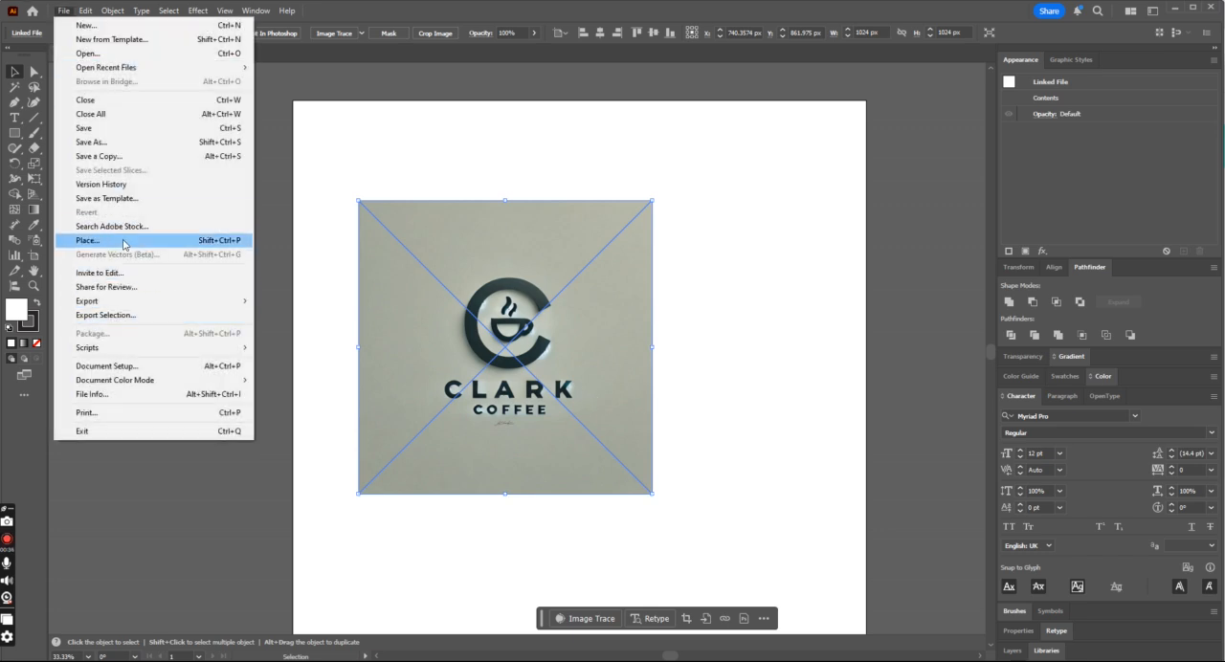
pyautogui.click(665, 301)
# - Duplicate the logo image and place the copy just outside the artboard's right edge, at about X 2569 px, Y 878 px
pyautogui.click(577, 347)
pyautogui.moveTo(595, 373); pyautogui.dragTo(213, 356)
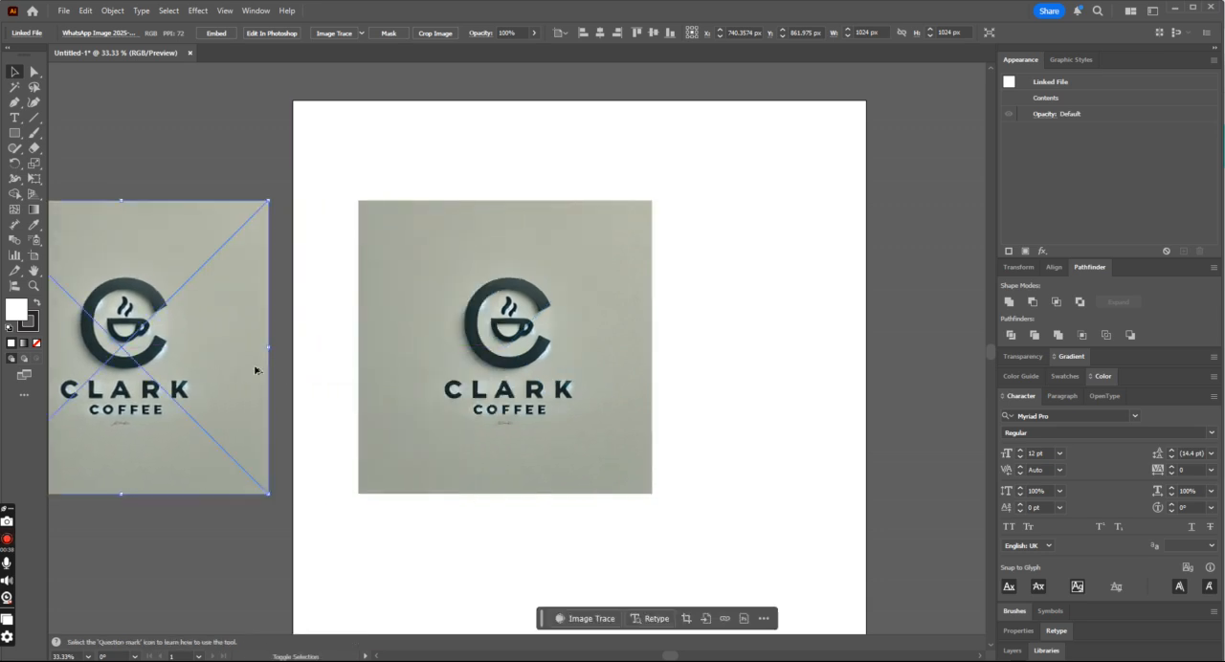
pyautogui.click(790, 402)
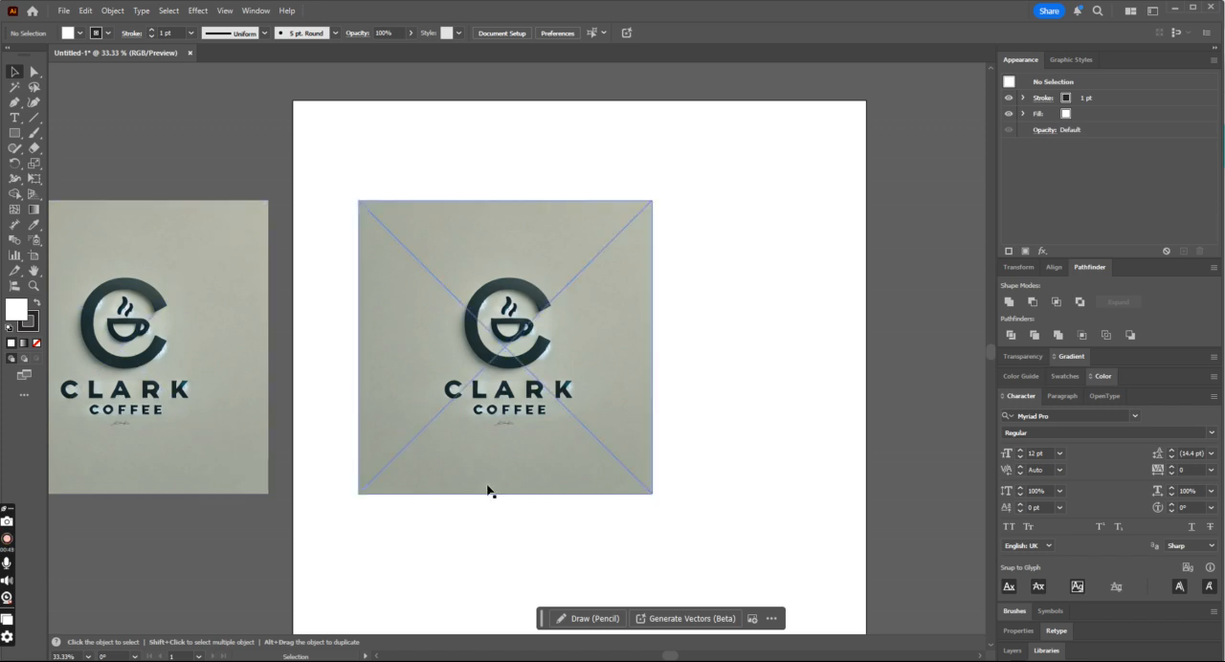
pyautogui.moveTo(183, 338); pyautogui.dragTo(215, 343)
pyautogui.hotkey('ctrl', '-')
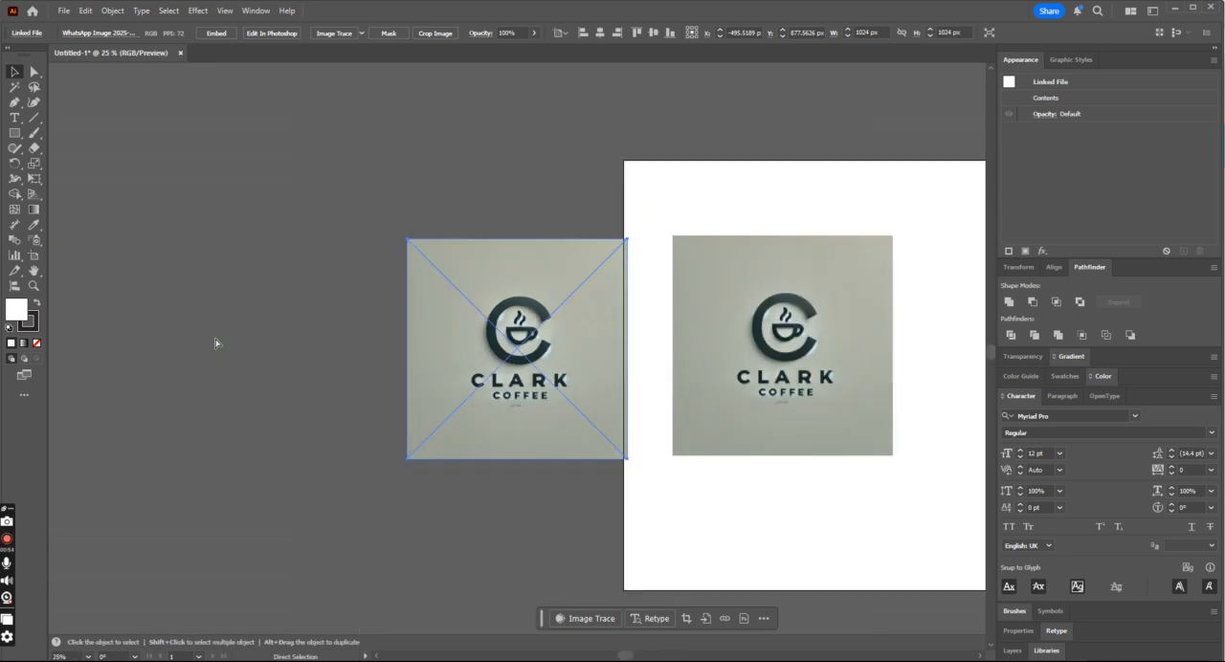
pyautogui.hotkey('ctrl', '-')
pyautogui.moveTo(468, 348); pyautogui.dragTo(904, 345)
pyautogui.hotkey('ctrl', '+')
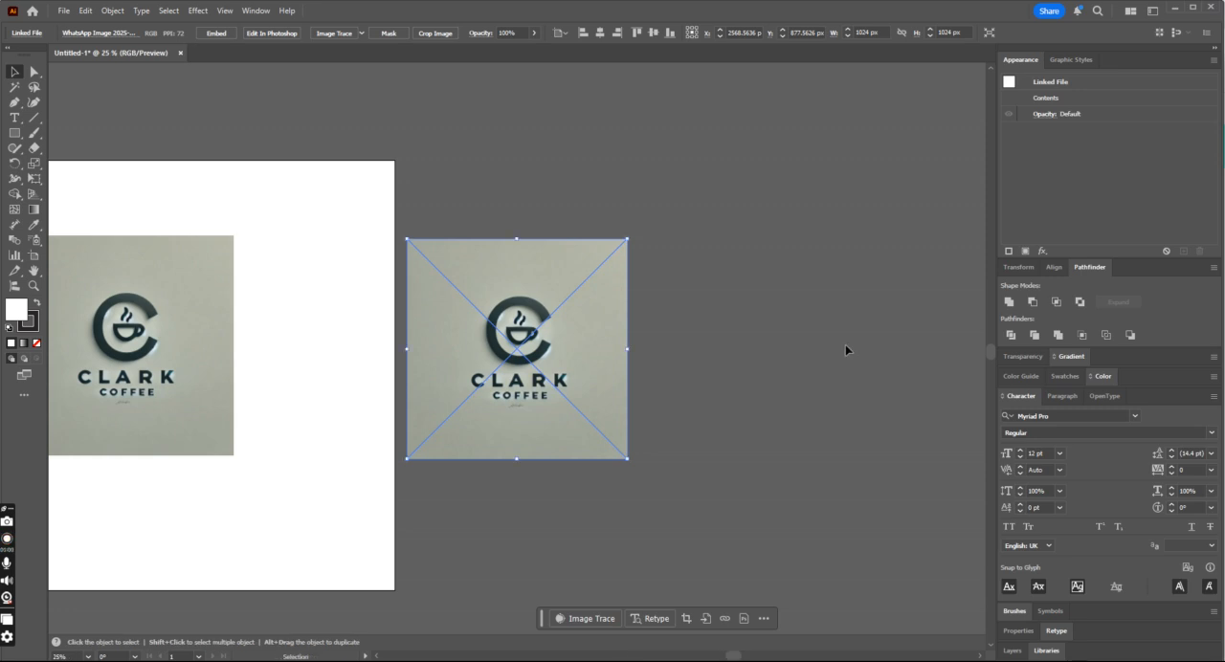
# - Move the original logo image to about X 1174 px, Y 862 px and lock the copy outside the artboard
pyautogui.moveTo(169, 325); pyautogui.dragTo(265, 324)
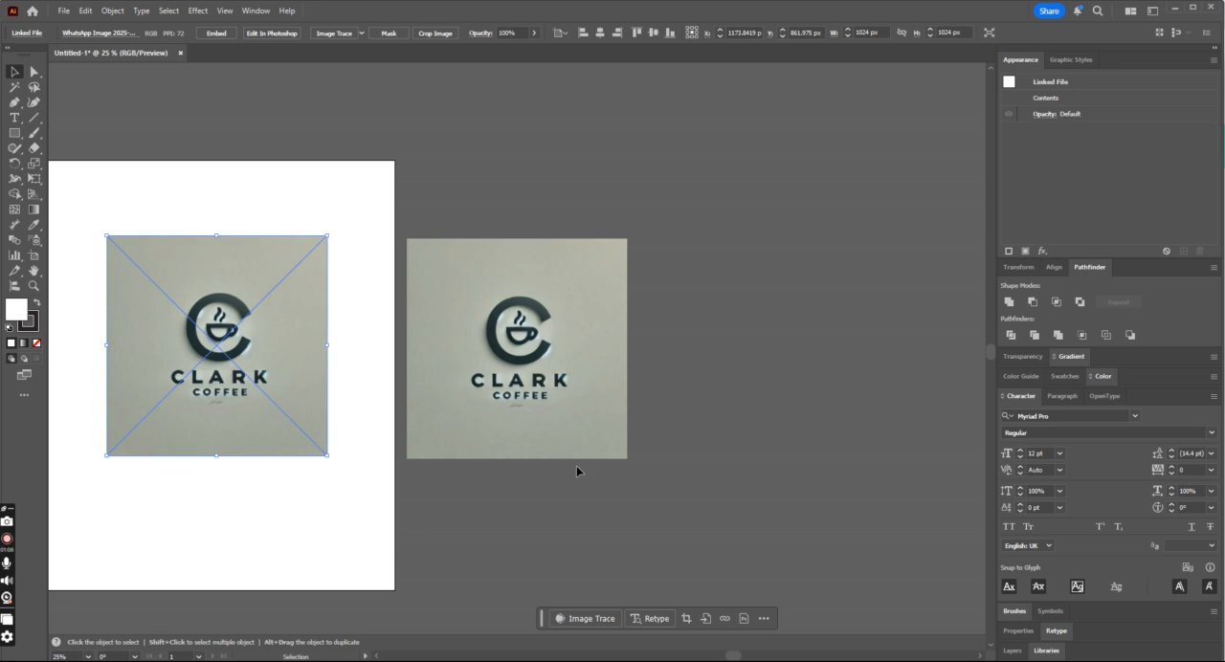
pyautogui.click(446, 374)
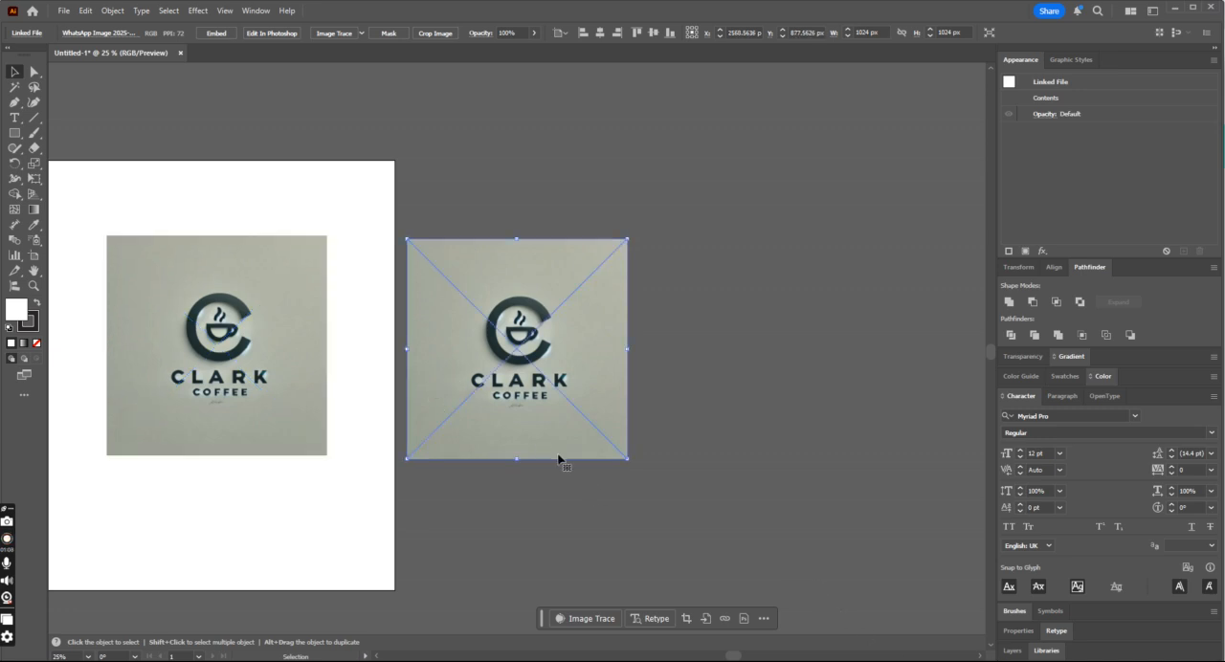
pyautogui.click(559, 460)
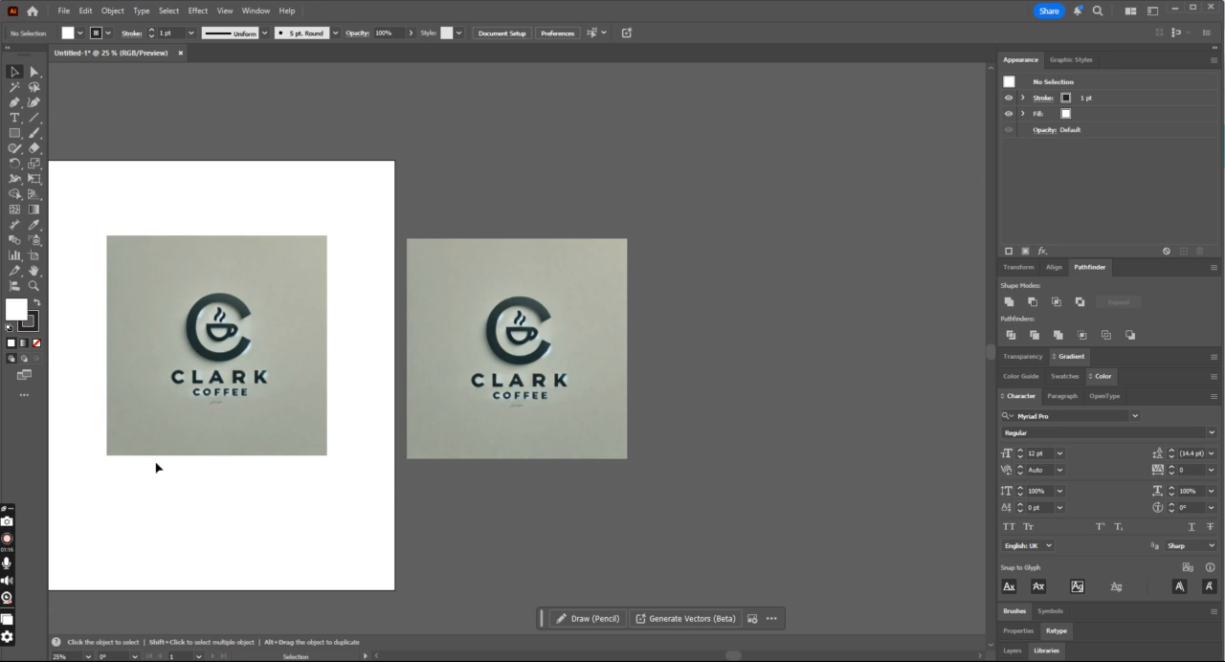
# - Try Image Trace on the artboard's logo image with the Default preset in Black and White mode, and undo the tracing
pyautogui.click(169, 378)
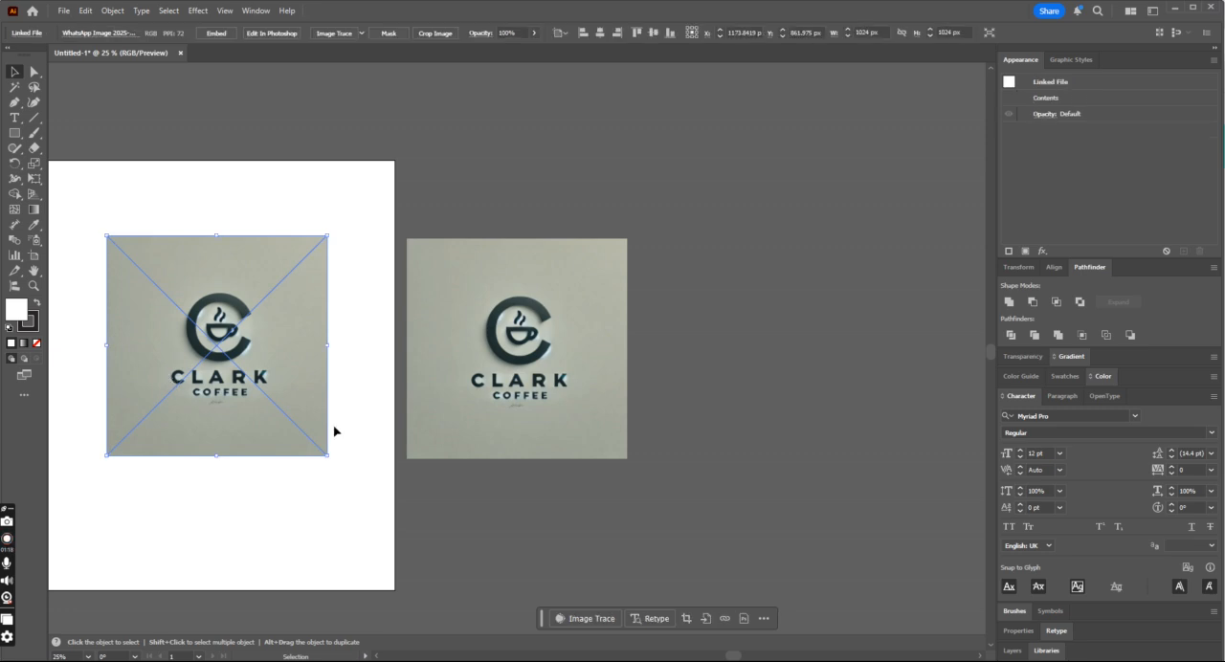
pyautogui.hotkey('ctrl', '=')
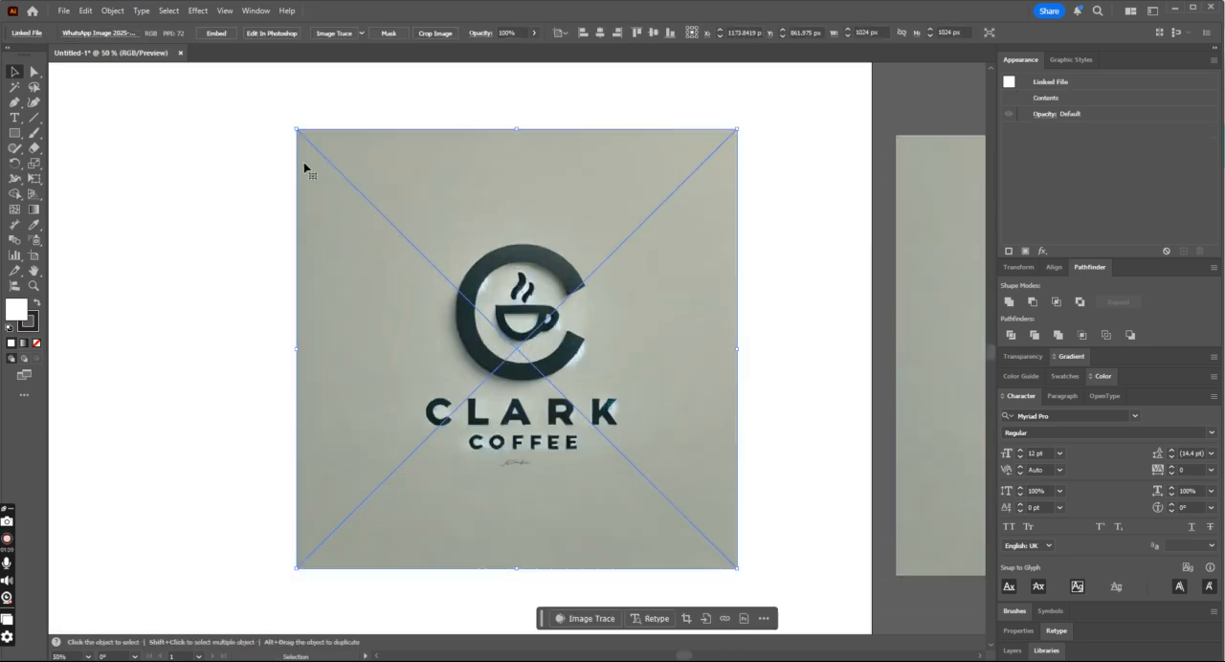
pyautogui.click(267, 11)
pyautogui.click(330, 437)
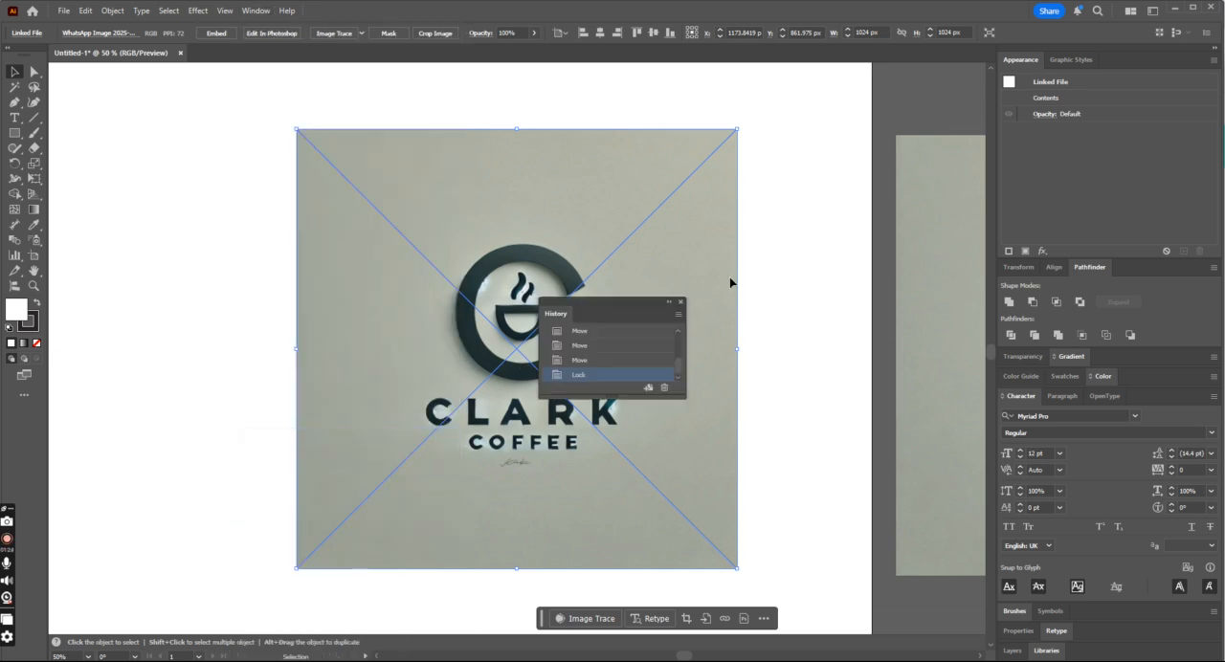
pyautogui.click(681, 301)
pyautogui.click(255, 11)
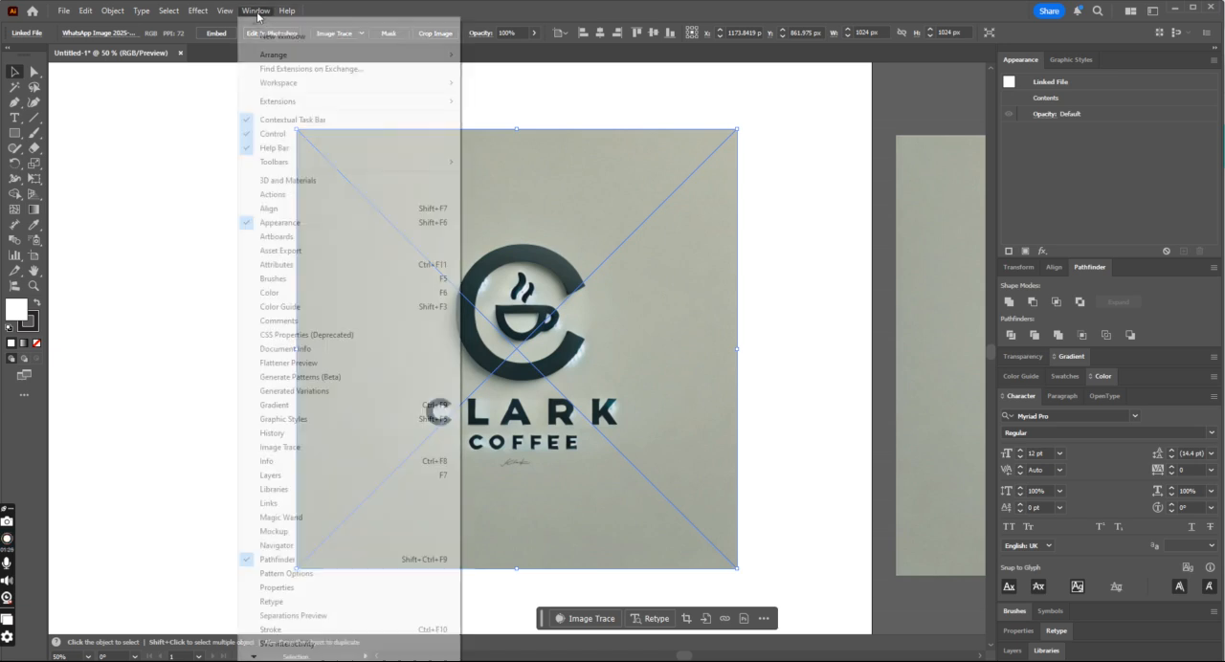
pyautogui.click(326, 447)
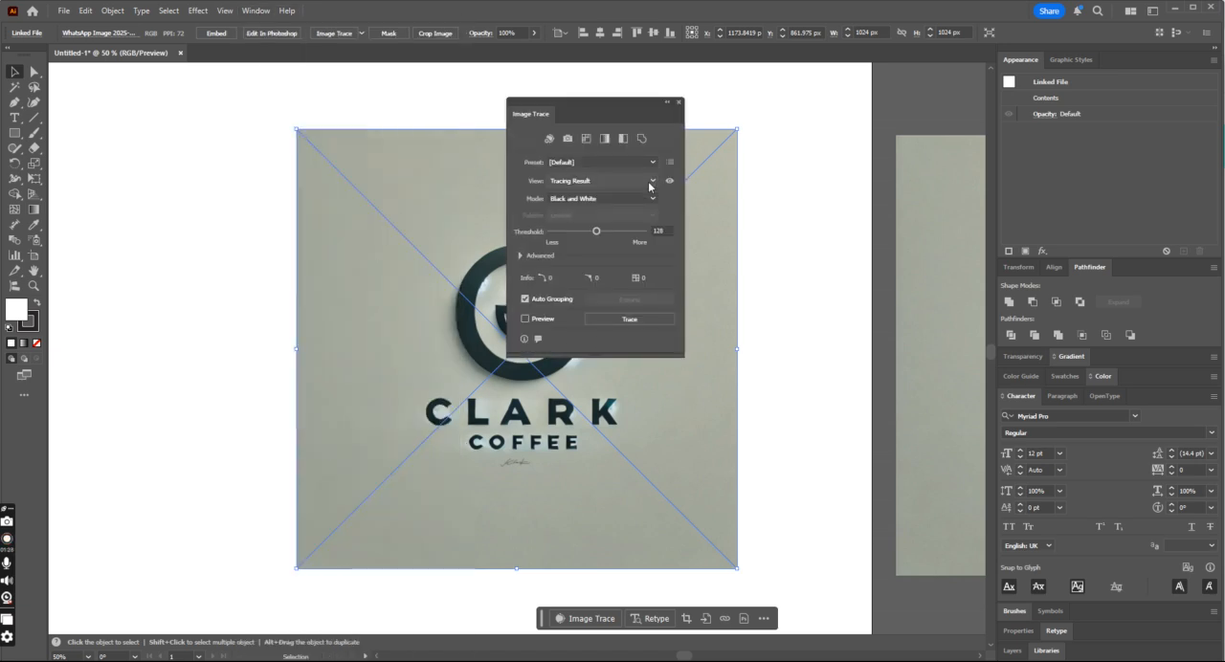
pyautogui.click(524, 318)
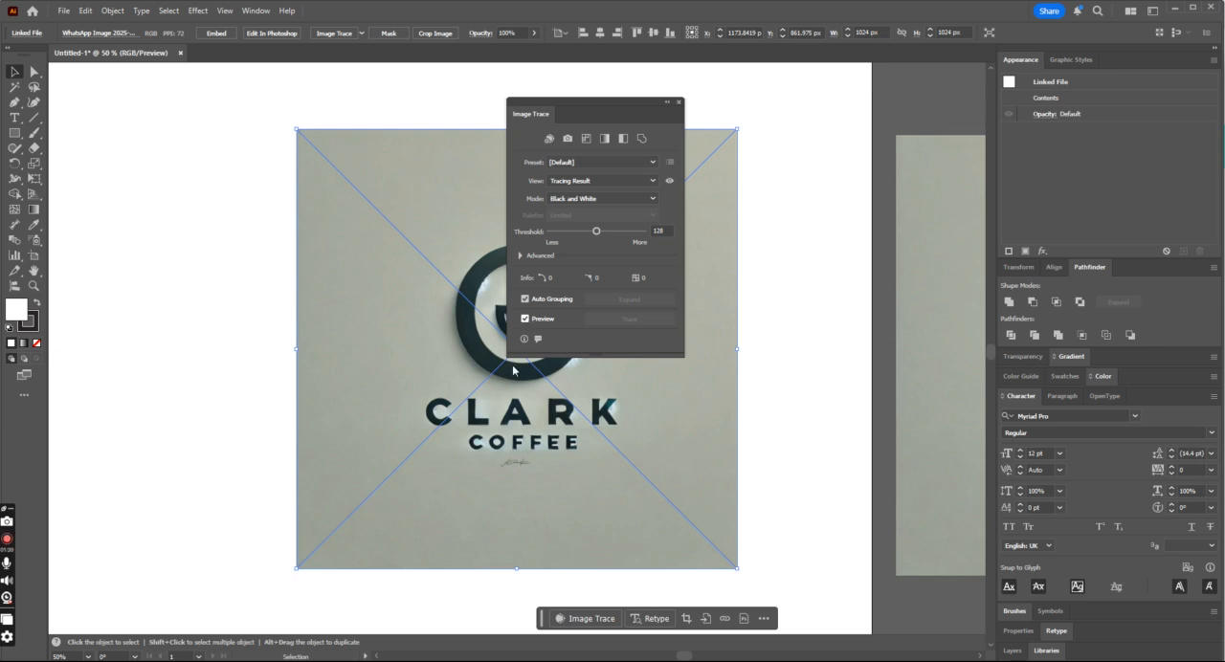
pyautogui.click(680, 101)
pyautogui.click(857, 239)
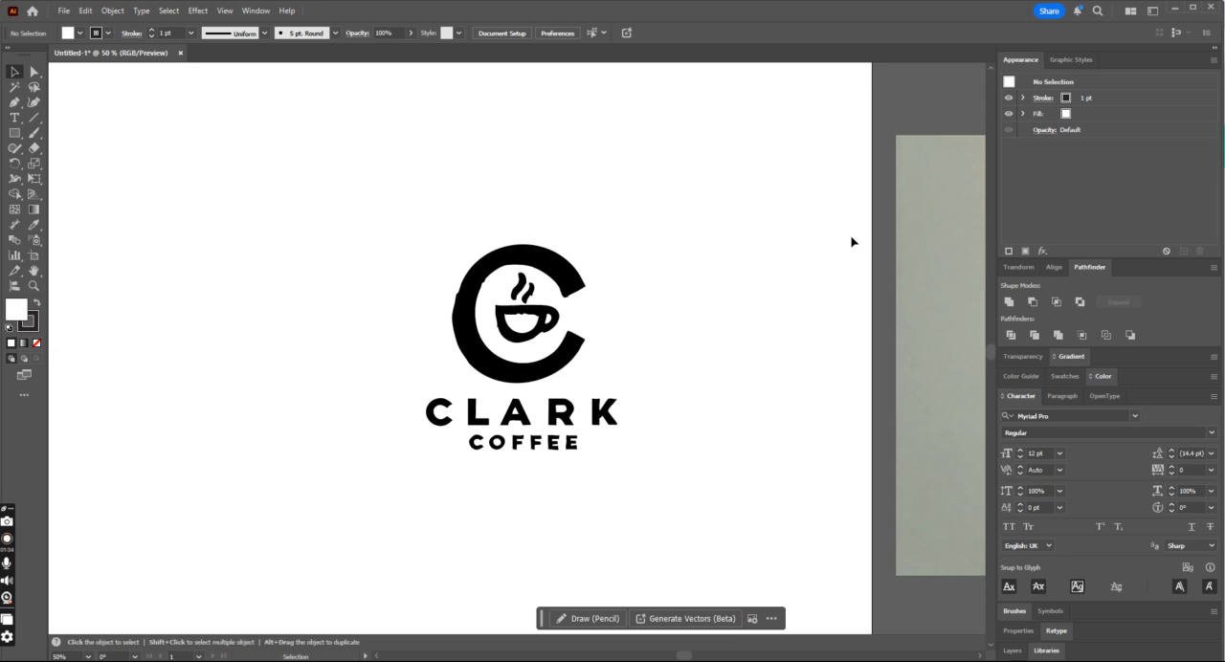
pyautogui.hotkey('ctrl', 'z')
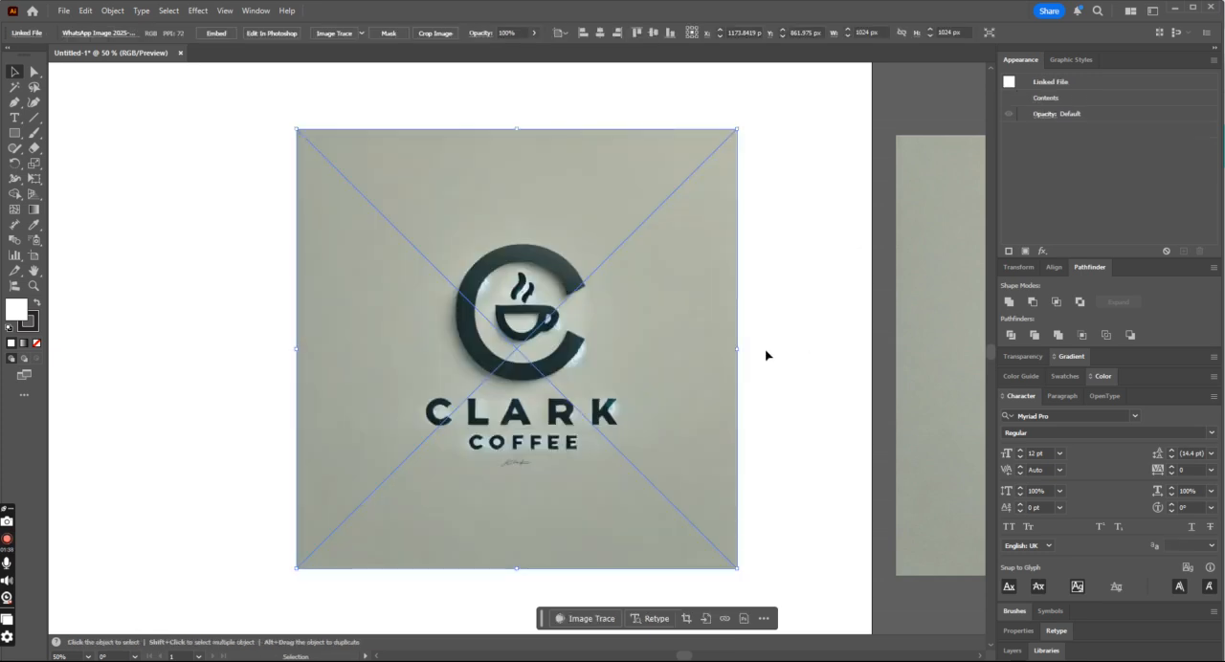
# - Draw a circle about 289 px in diameter over the logo's C emblem with the Ellipse tool
pyautogui.press('a')
pyautogui.hotkey('ctrl', 'shift', 'a')
pyautogui.hotkey('ctrl', '1')
pyautogui.press('v')
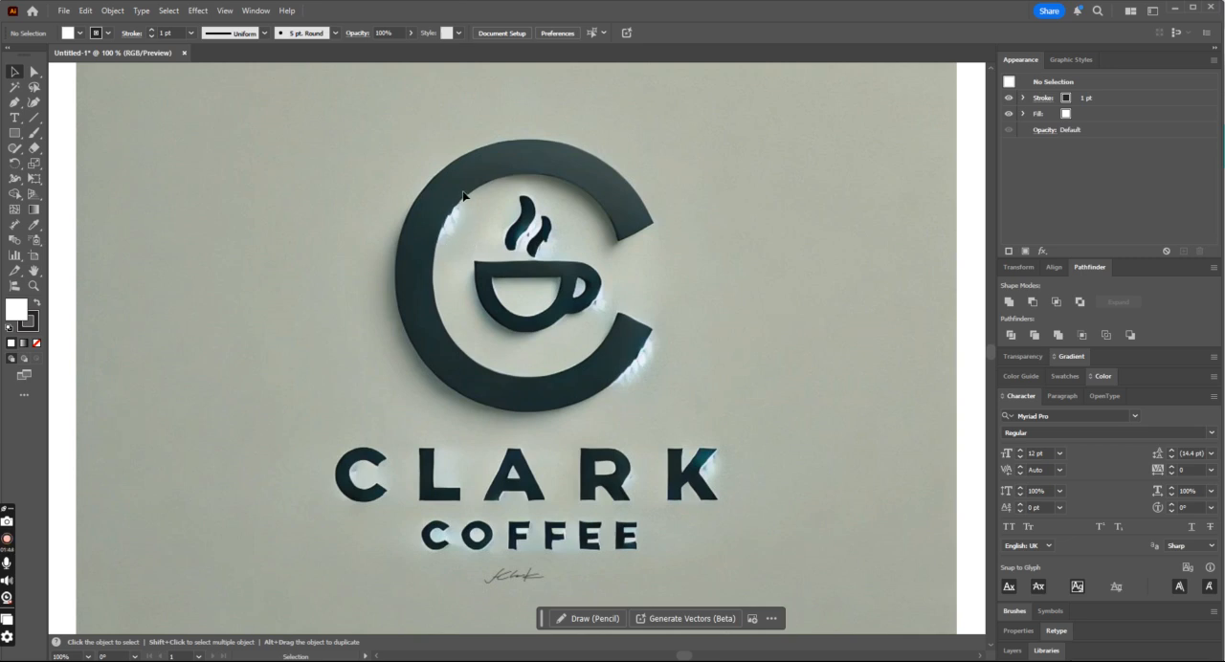
pyautogui.click(15, 102)
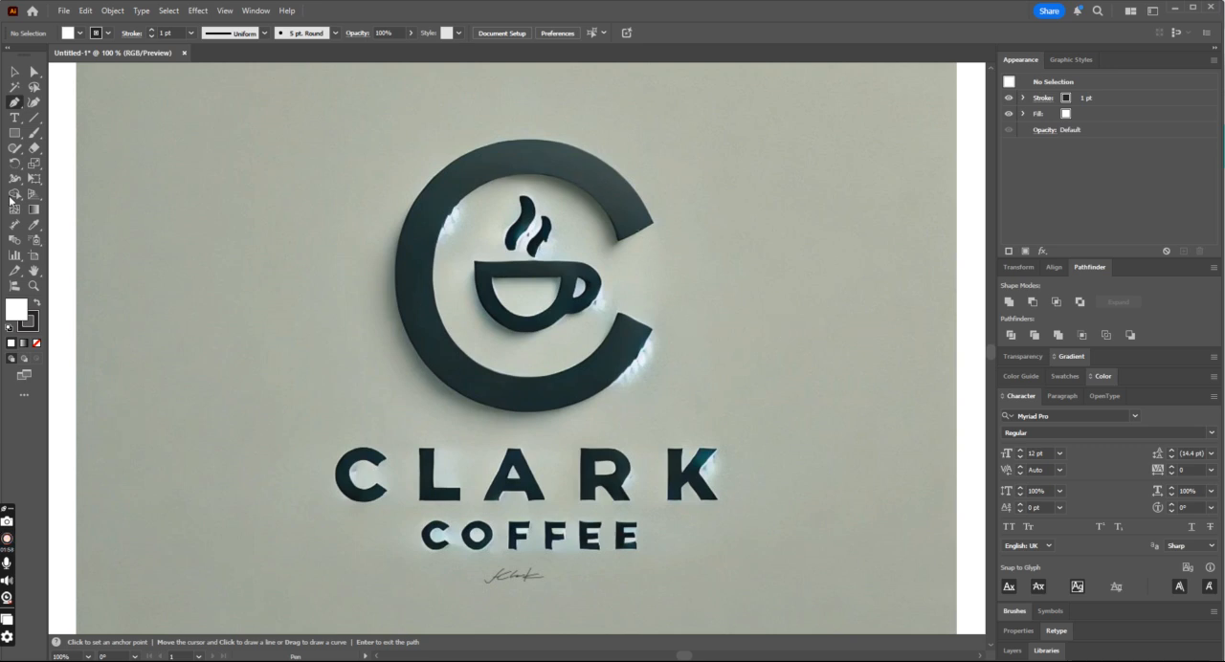
pyautogui.click(14, 133)
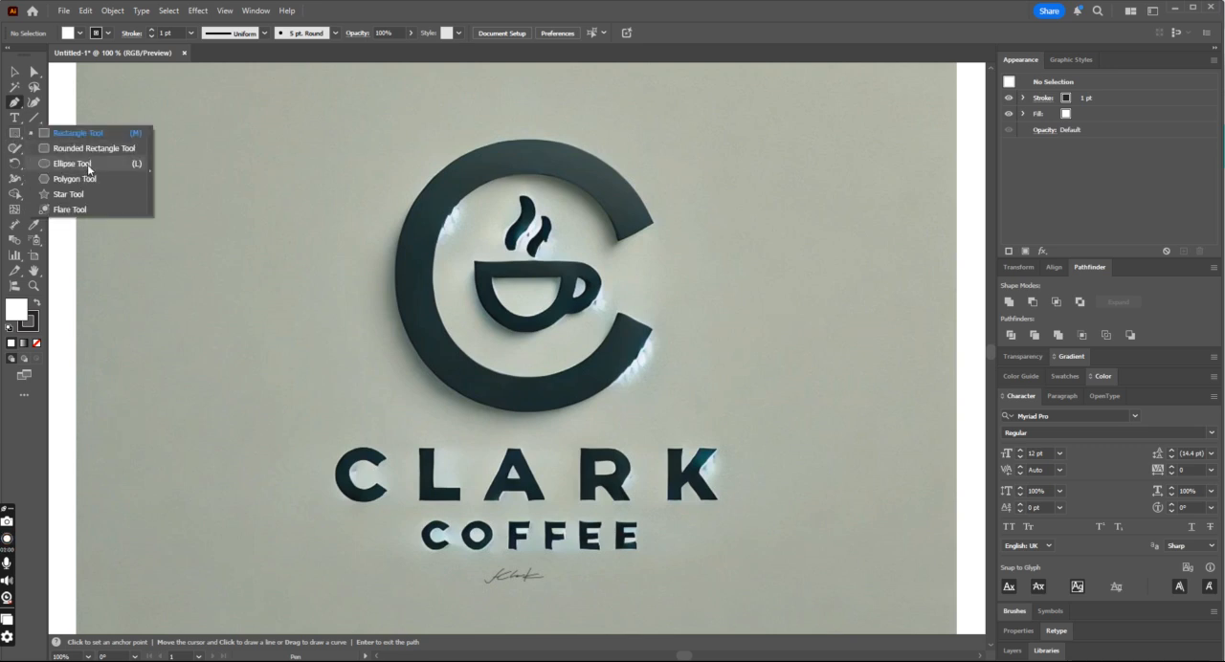
pyautogui.click(88, 165)
pyautogui.moveTo(421, 157); pyautogui.dragTo(670, 346)
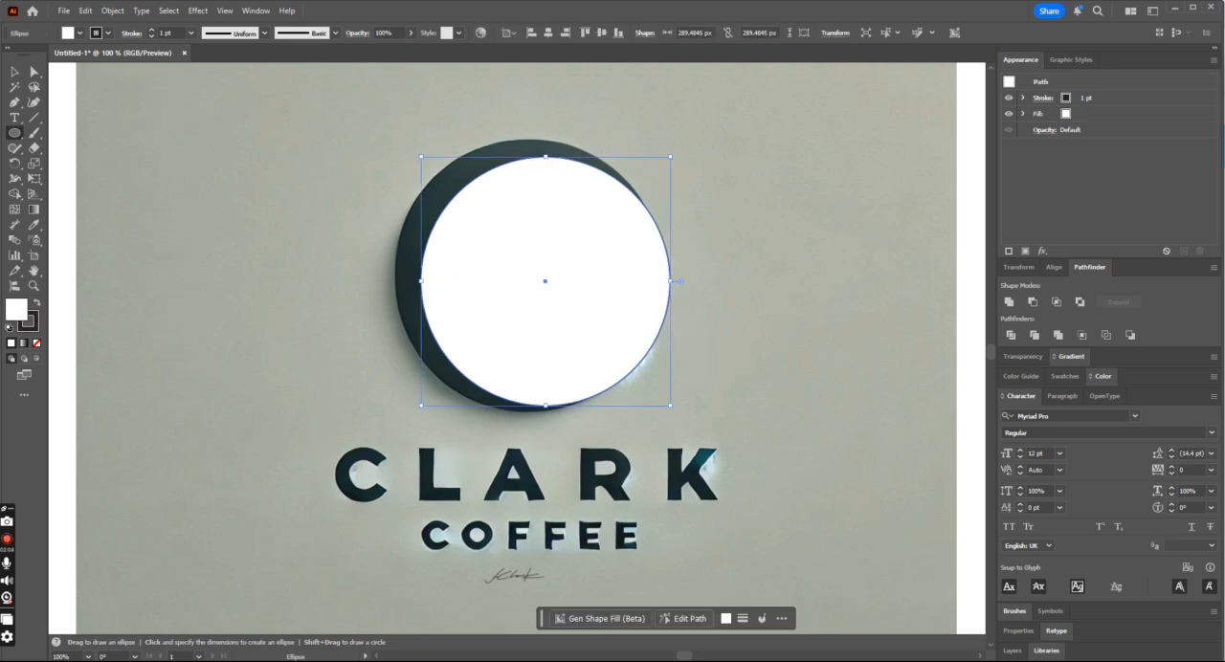
# - Set the circle's fill to None, keeping its stroke
pyautogui.click(14, 133)
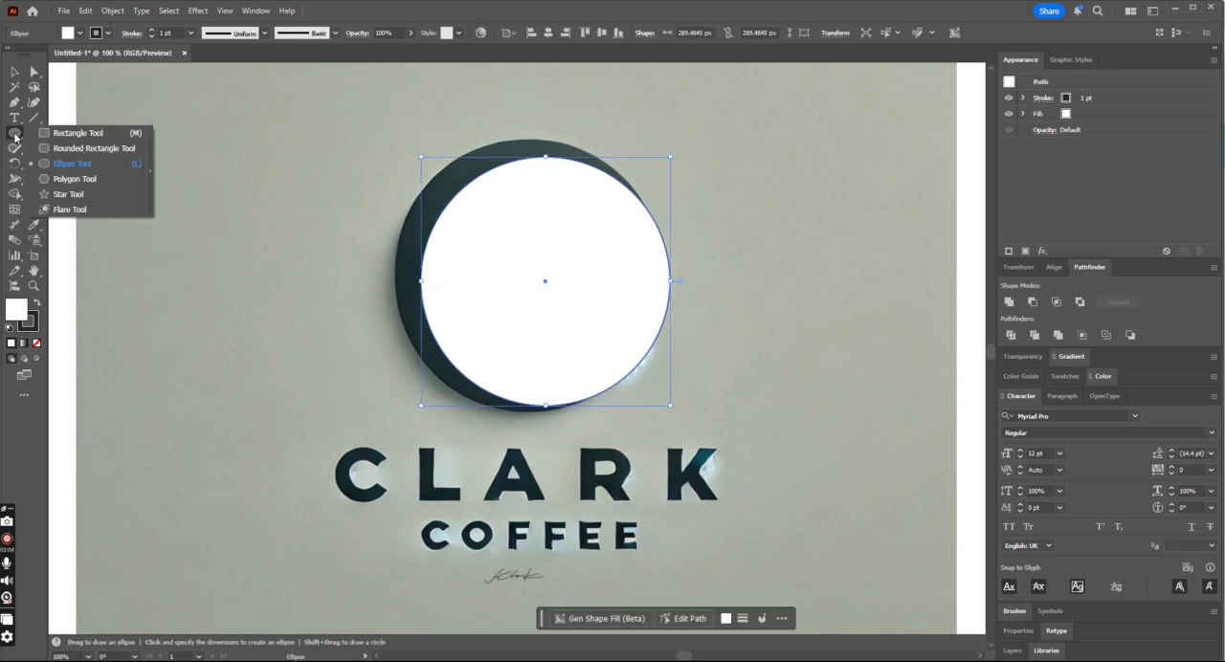
pyautogui.click(37, 344)
pyautogui.press('x')
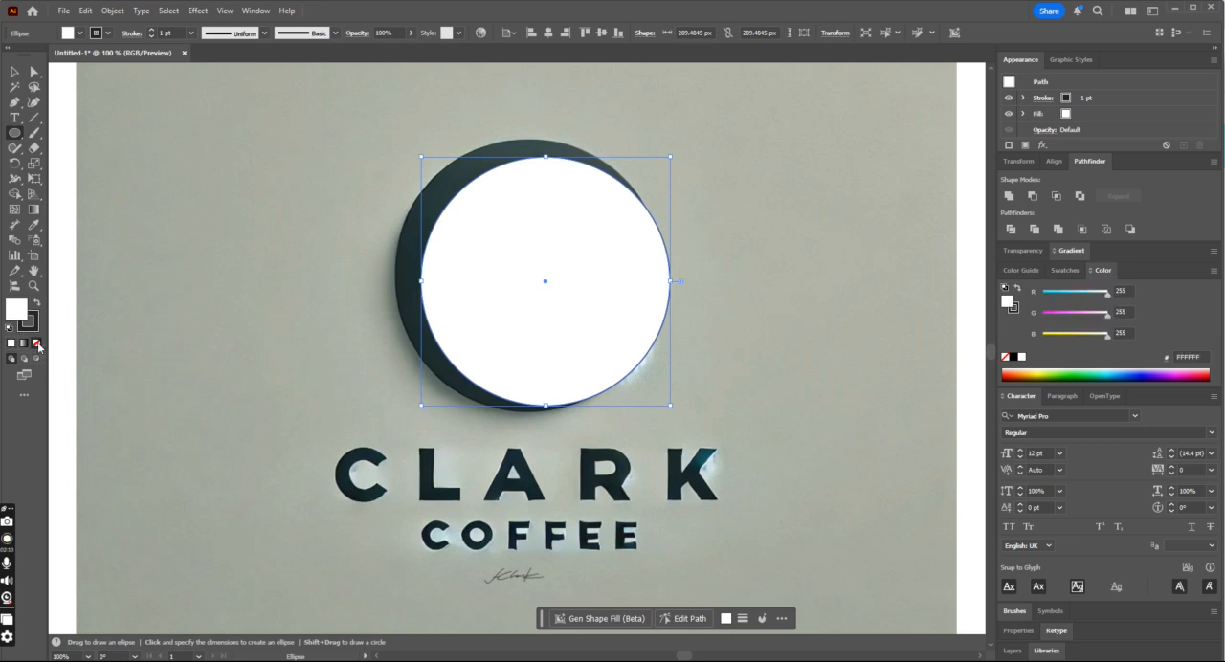
pyautogui.click(37, 344)
# - Center the circle on the C emblem and scale it to about 233 px to match the C's inner edge
pyautogui.click(14, 71)
pyautogui.moveTo(657, 225); pyautogui.dragTo(639, 227)
pyautogui.press('Up')
pyautogui.press('Up')
pyautogui.press('Up')
pyautogui.press('Up')
pyautogui.press('Up')
pyautogui.press('Up')
pyautogui.press('Up')
pyautogui.press('Up')
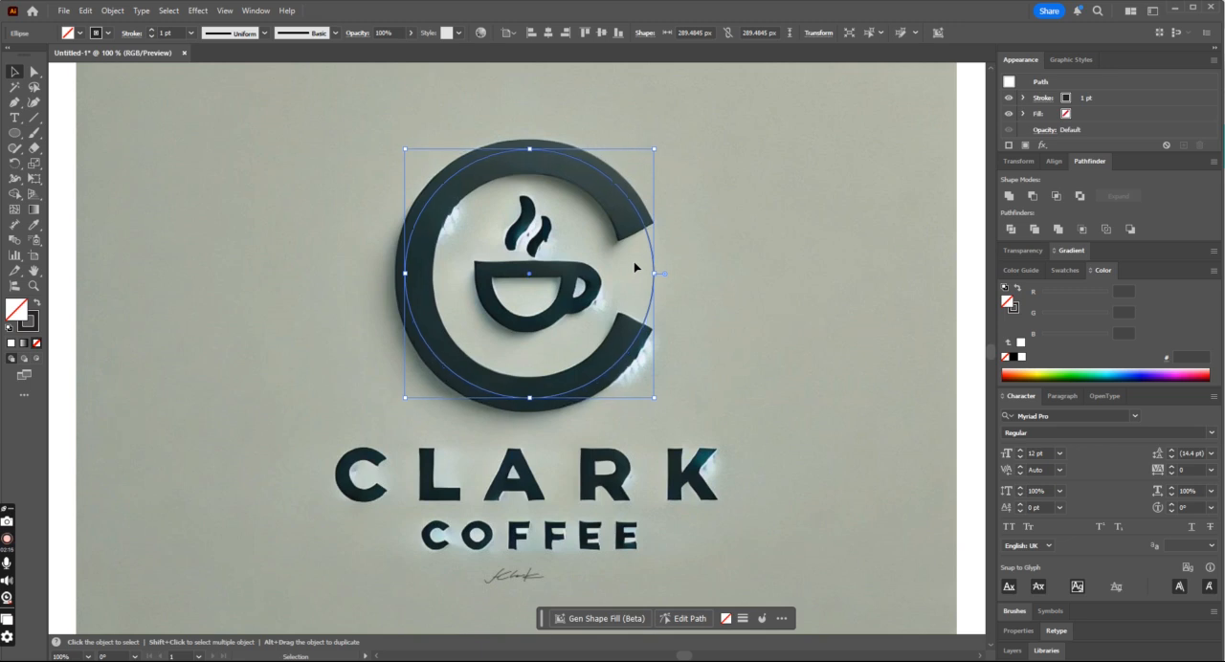
pyautogui.moveTo(657, 151)
pyautogui.mouseDown()
pyautogui.moveTo(645, 175)
pyautogui.moveTo(630, 173)
pyautogui.mouseUp()
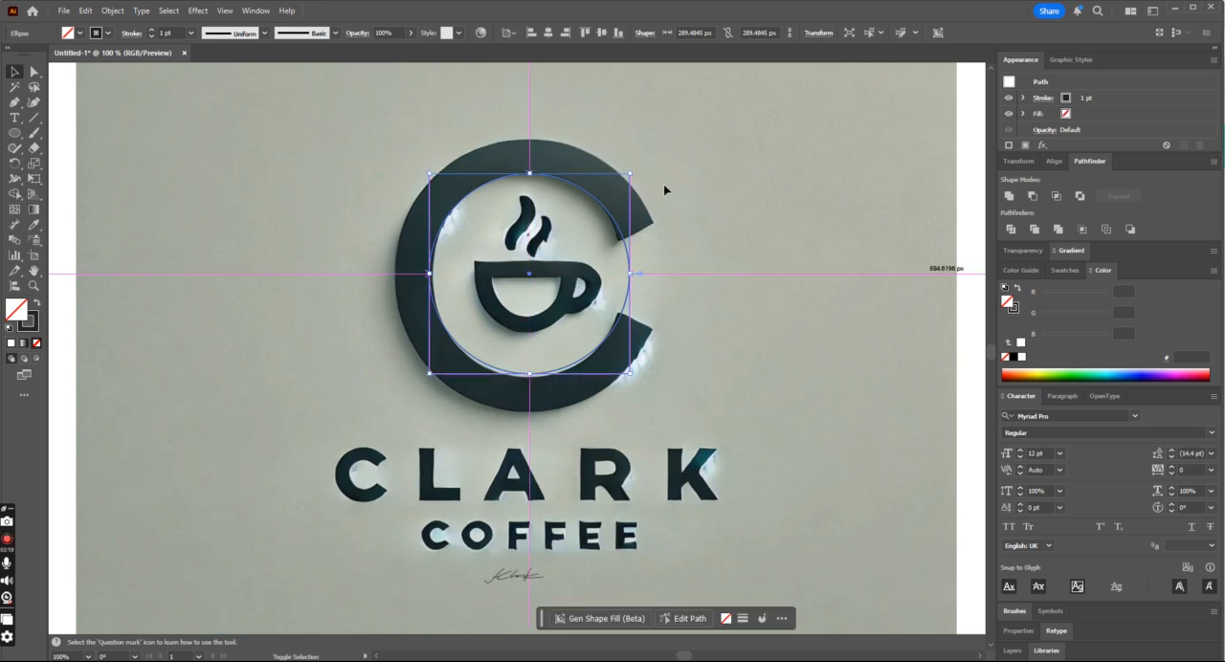
# - Raise the circle's stroke weight to 30 pt and align the stroke to the outside
pyautogui.click(150, 31)
pyautogui.click(150, 31)
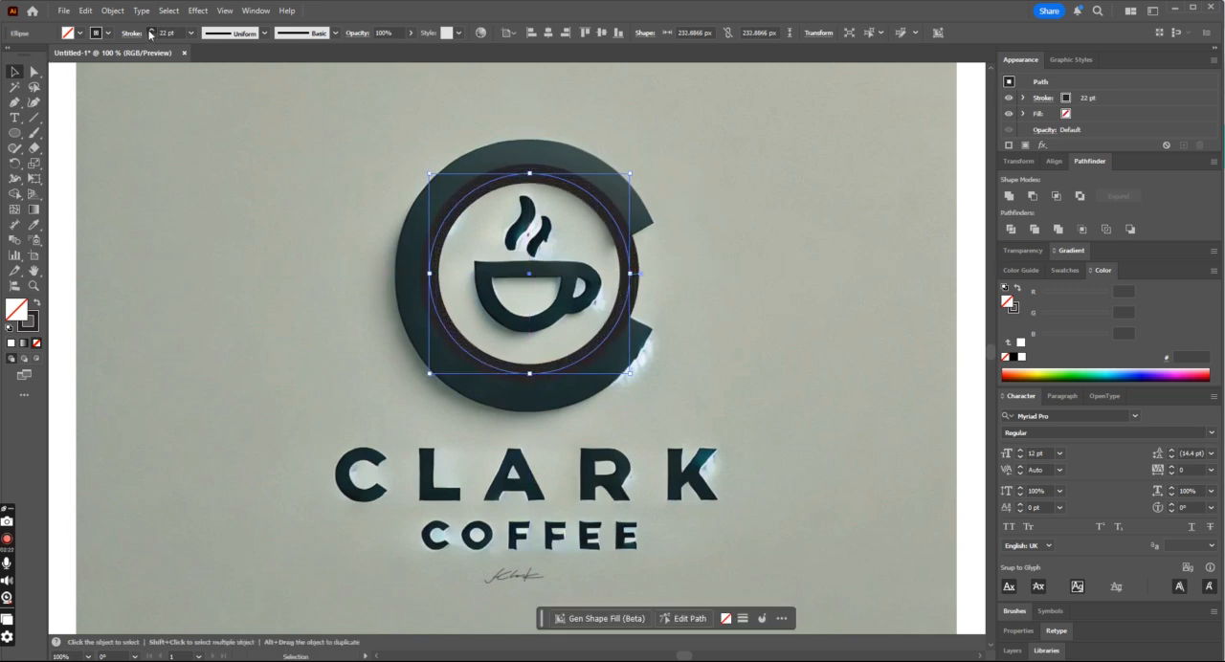
pyautogui.click(150, 34)
pyautogui.click(150, 34)
pyautogui.click(128, 34)
pyautogui.click(77, 99)
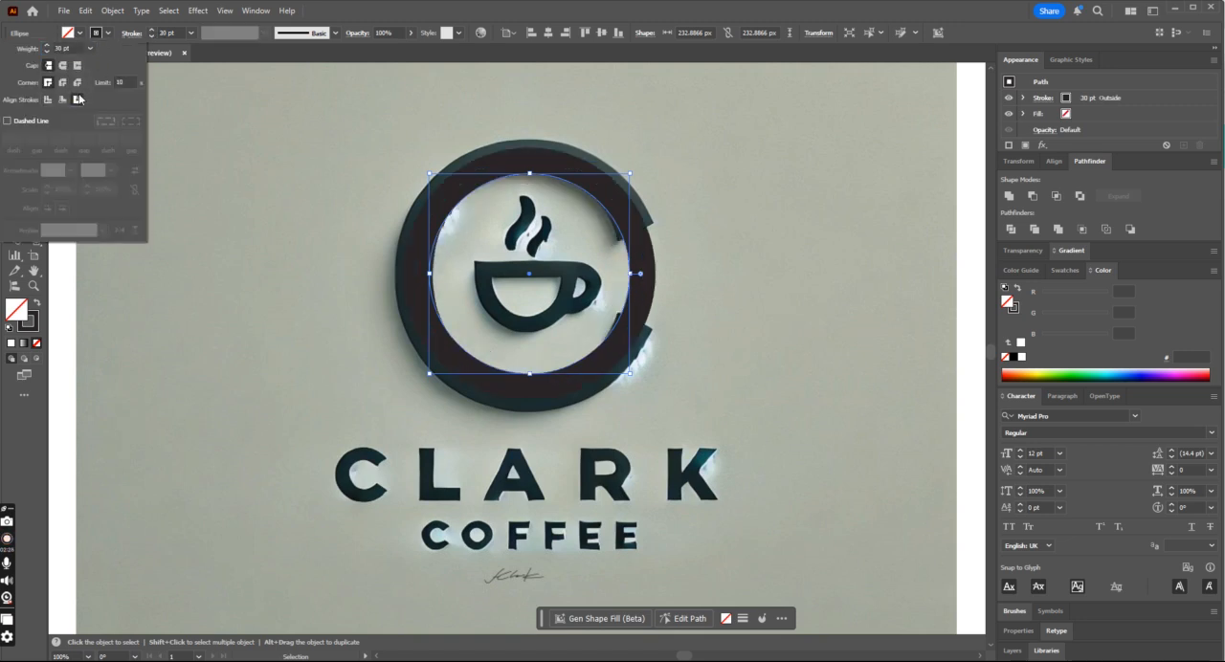
# - Set the circle's stroke weight to 40 pt to match the thickness of the C
pyautogui.click(151, 30)
pyautogui.click(152, 31)
pyautogui.click(151, 30)
pyautogui.click(151, 32)
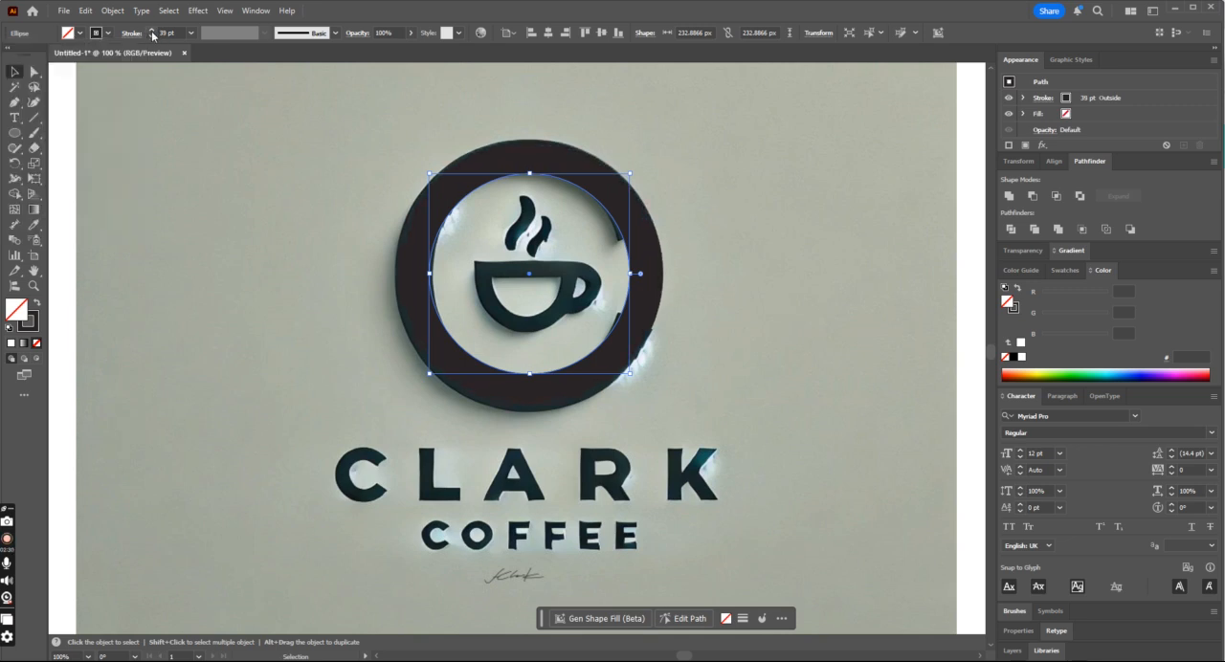
pyautogui.click(152, 32)
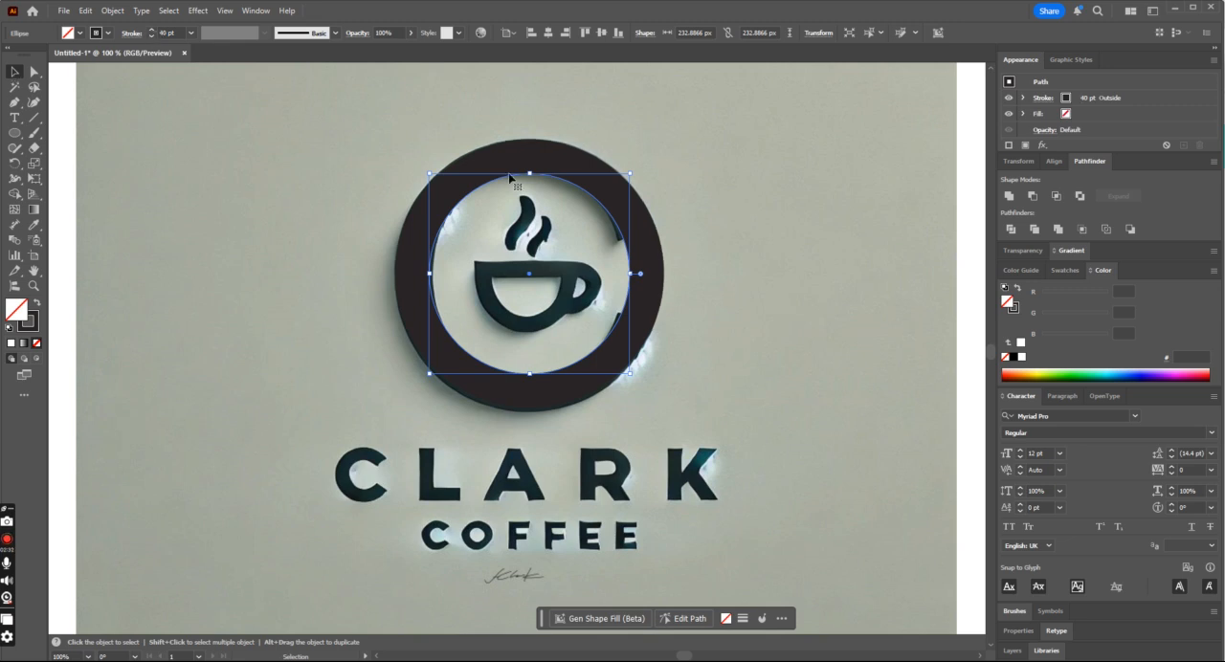
# - Expand the appearance of the stroked circle to turn it into a filled ring
pyautogui.click(683, 284)
pyautogui.click(630, 284)
pyautogui.click(112, 11)
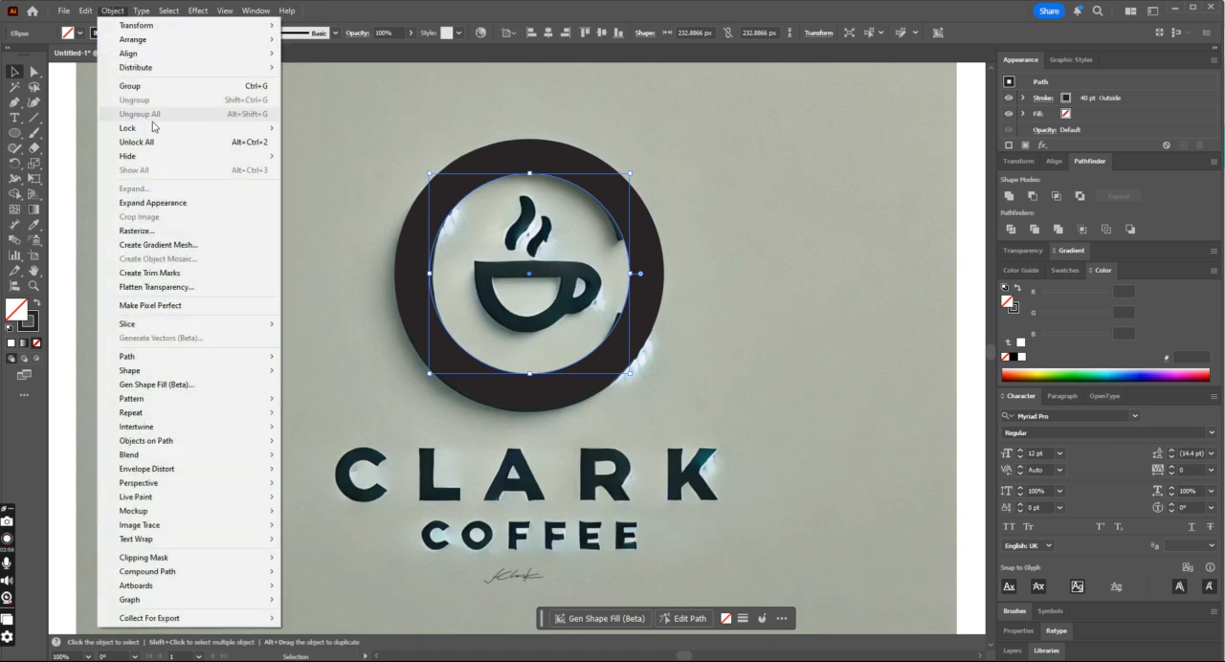
pyautogui.click(159, 203)
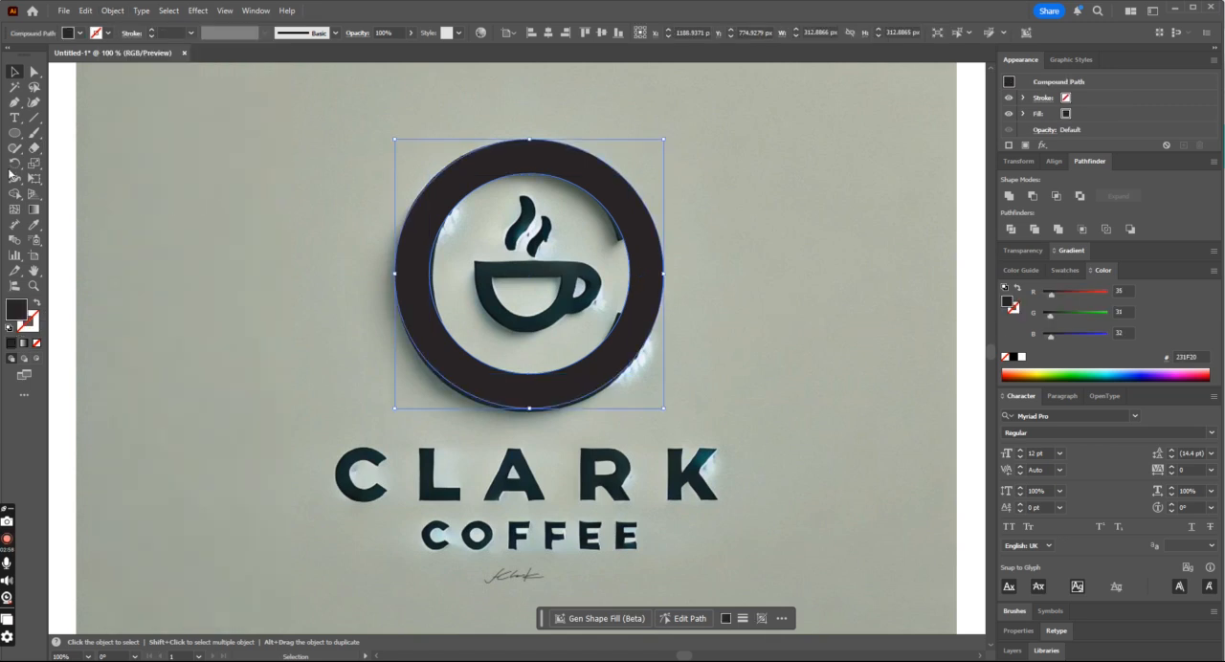
# - Draw a diagonal line about 88 px wide and 44 px high across the ring along the C's upper cut edge
pyautogui.click(34, 117)
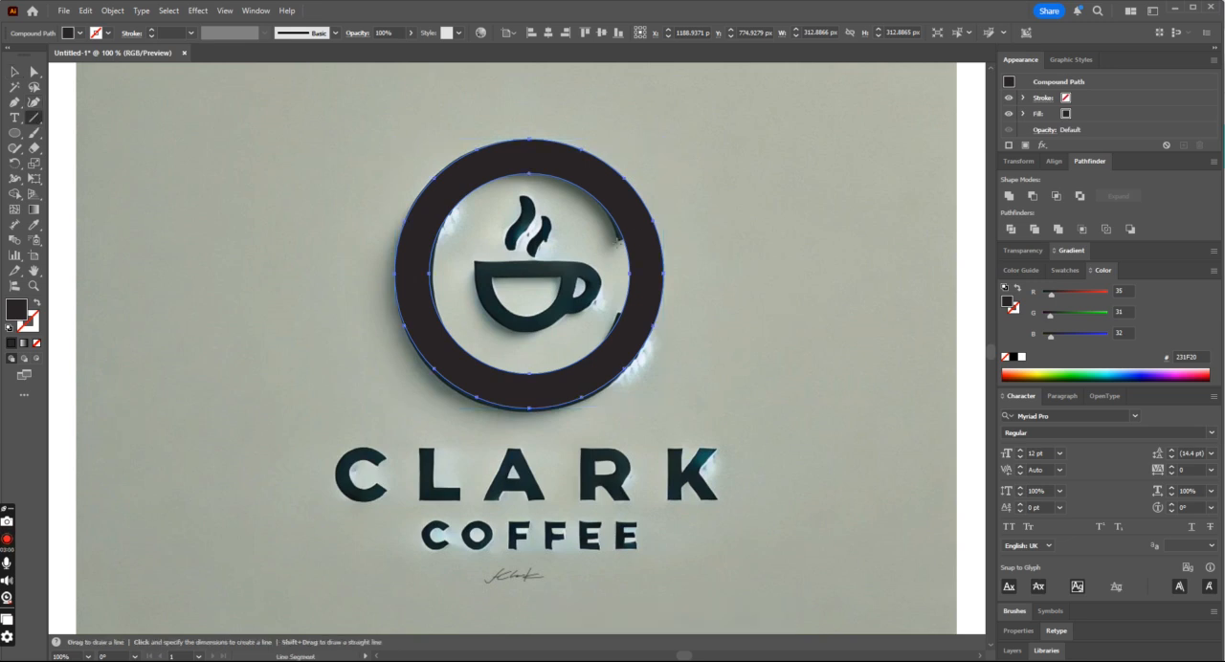
pyautogui.moveTo(617, 245); pyautogui.dragTo(692, 205)
pyautogui.hotkey('alt', 'shift')
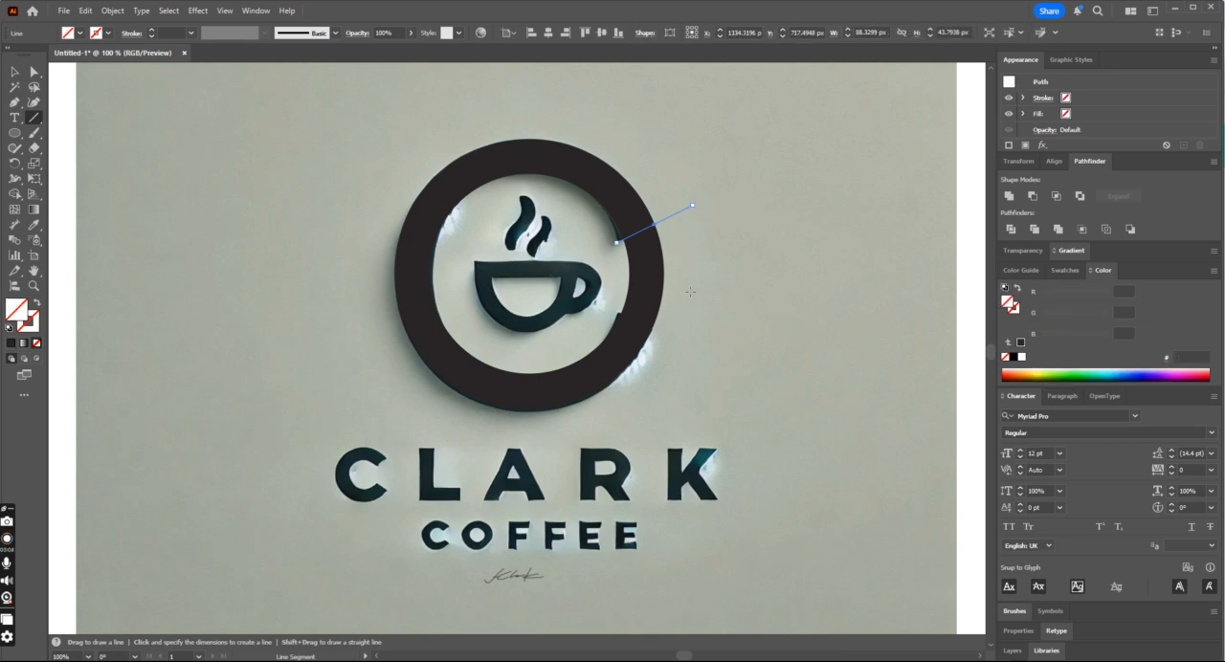
# - Reflect a copy of the diagonal line across the horizontal axis through the ring's right-hand midpoint, using the Reflect tool
pyautogui.rightClick(35, 150)
pyautogui.rightClick(14, 165)
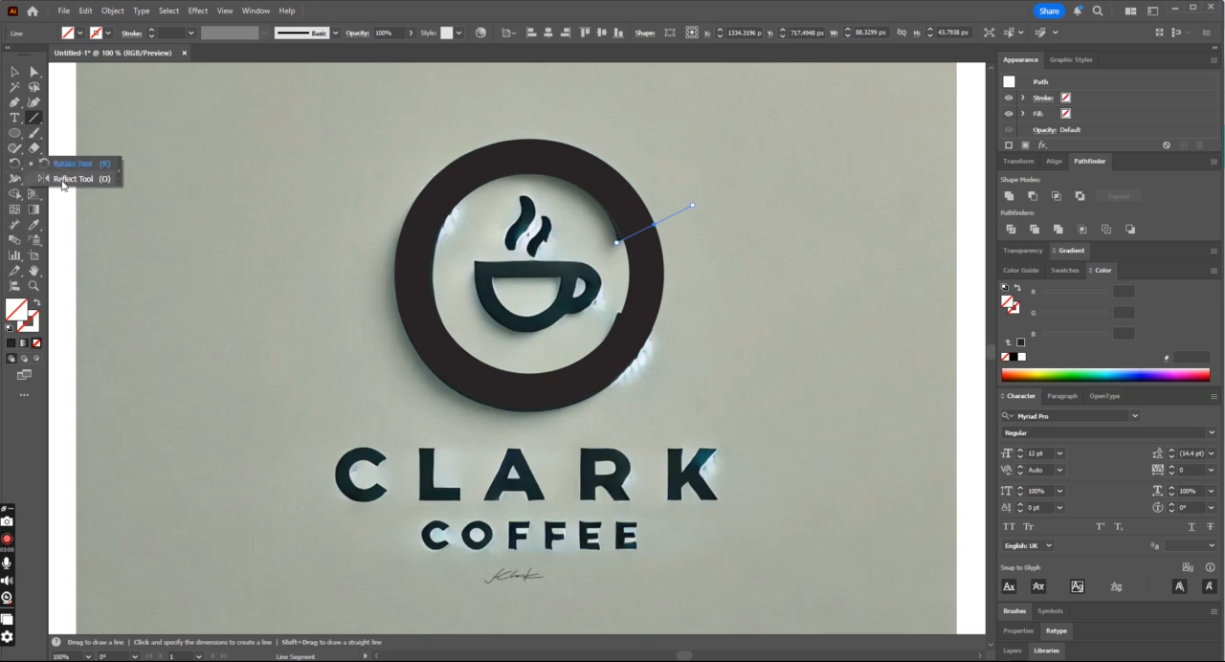
pyautogui.click(67, 179)
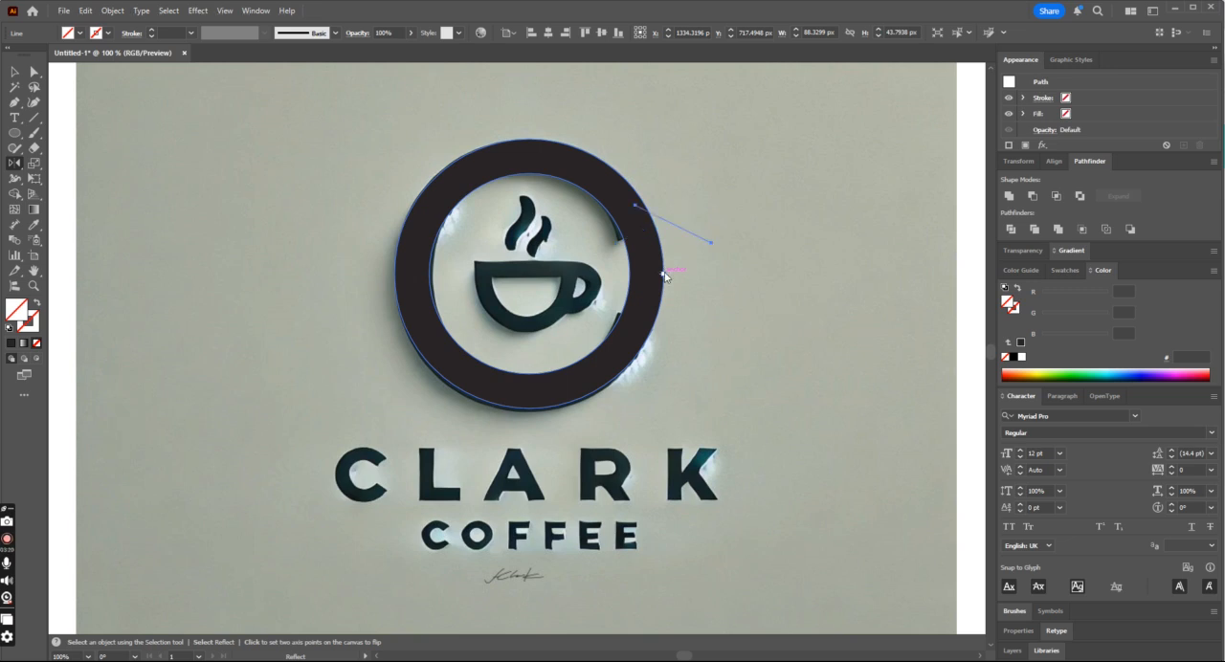
pyautogui.keyDown('alt'); pyautogui.click(663, 275); pyautogui.keyUp('alt')
pyautogui.click(707, 294)
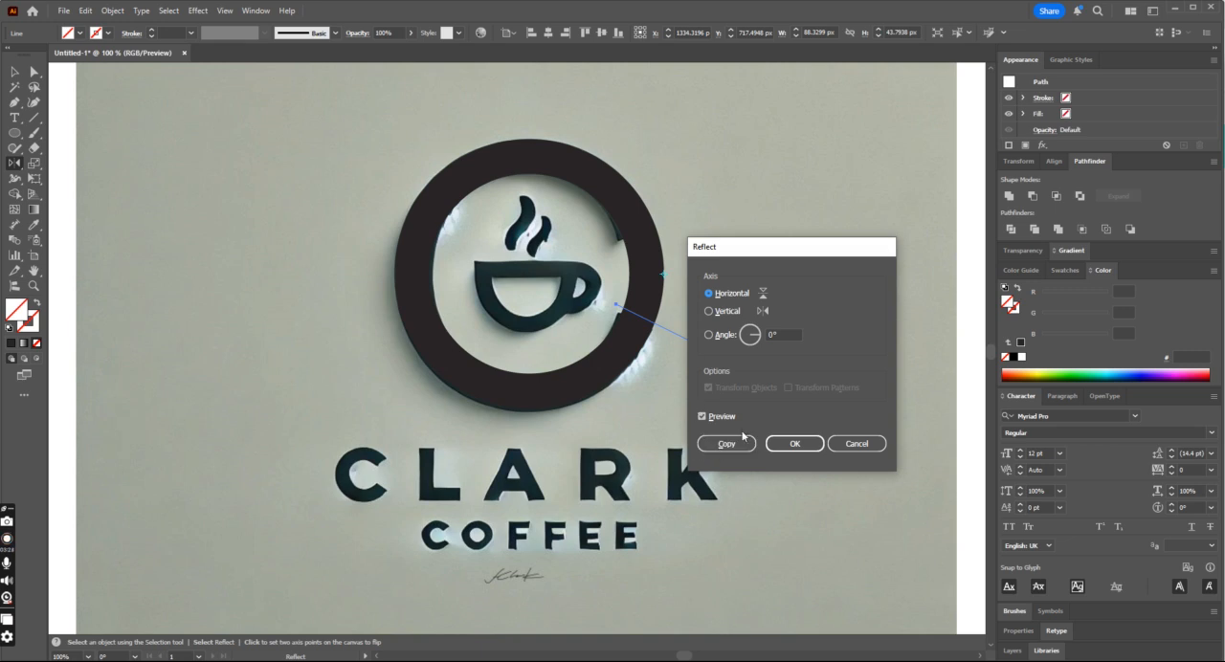
pyautogui.click(726, 445)
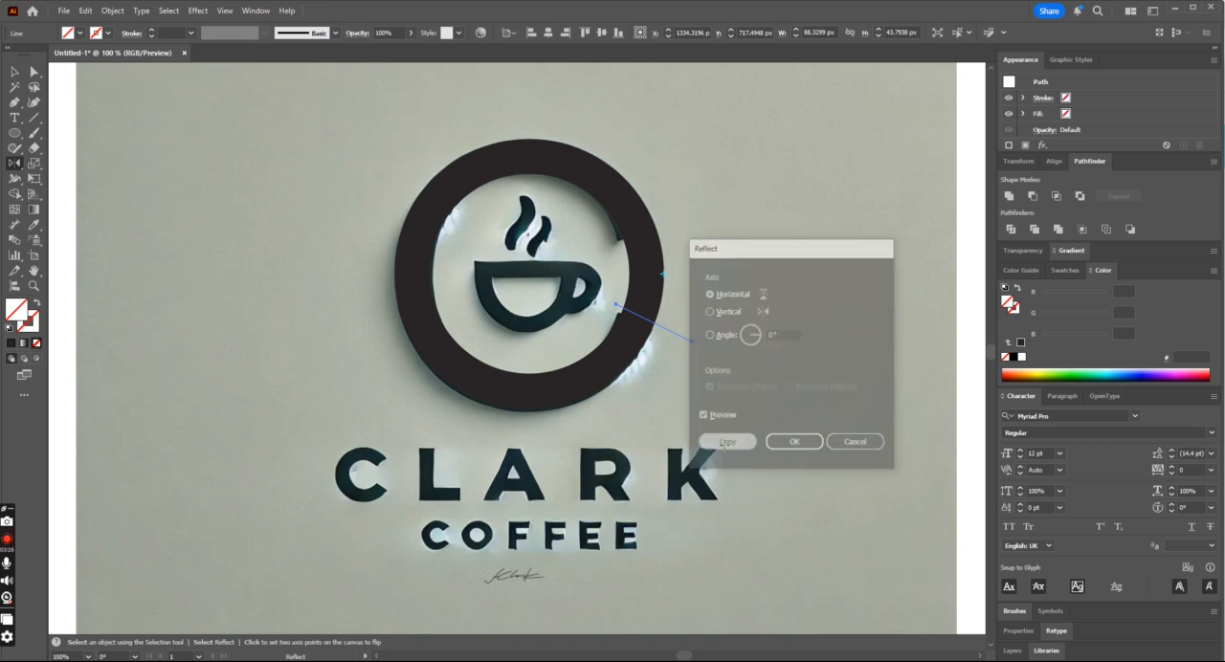
# - Select the ring with both diagonal lines and remove the ring section between the lines using Shape Builder to open the C
pyautogui.press('v')
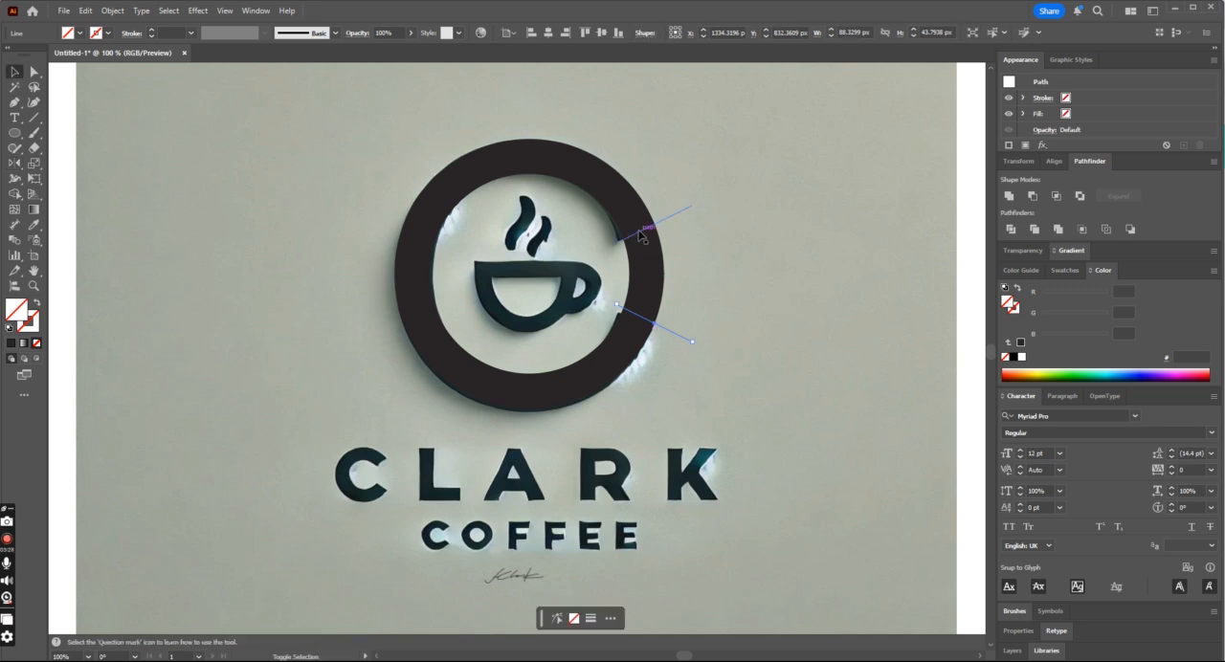
pyautogui.keyDown('shift'); pyautogui.click(633, 252); pyautogui.keyUp('shift')
pyautogui.click(14, 194)
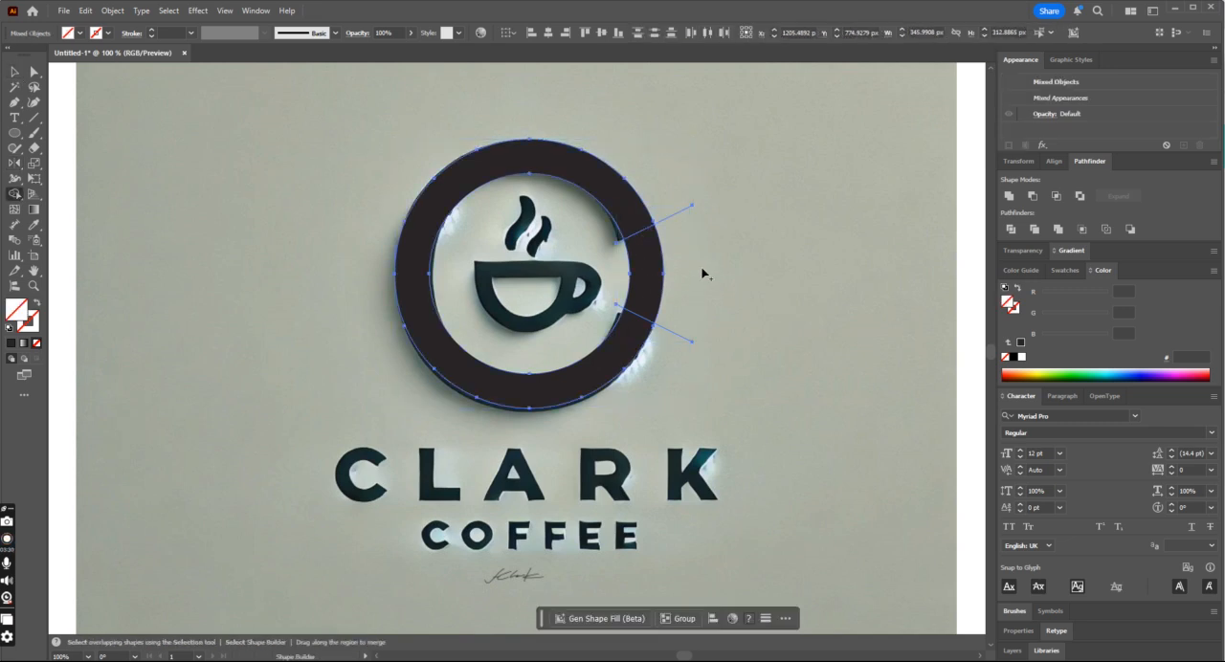
pyautogui.moveTo(629, 273); pyautogui.dragTo(669, 277)
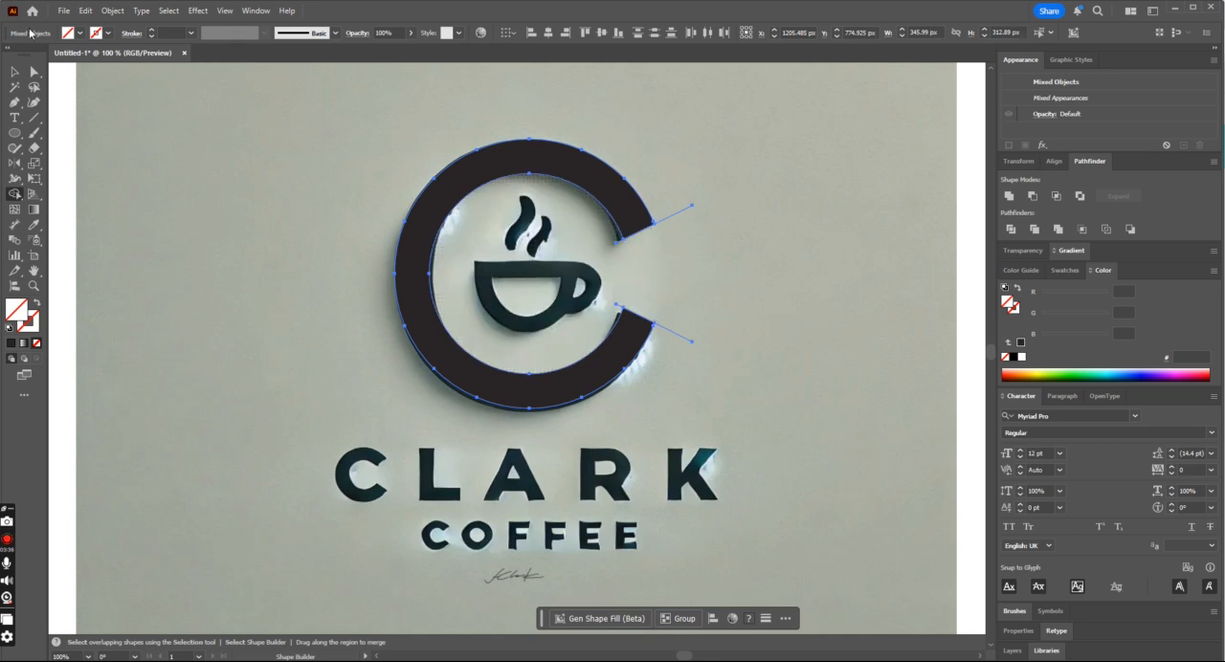
# - Deselect the C shape and delete the leftover diagonal cutting lines
pyautogui.click(16, 72)
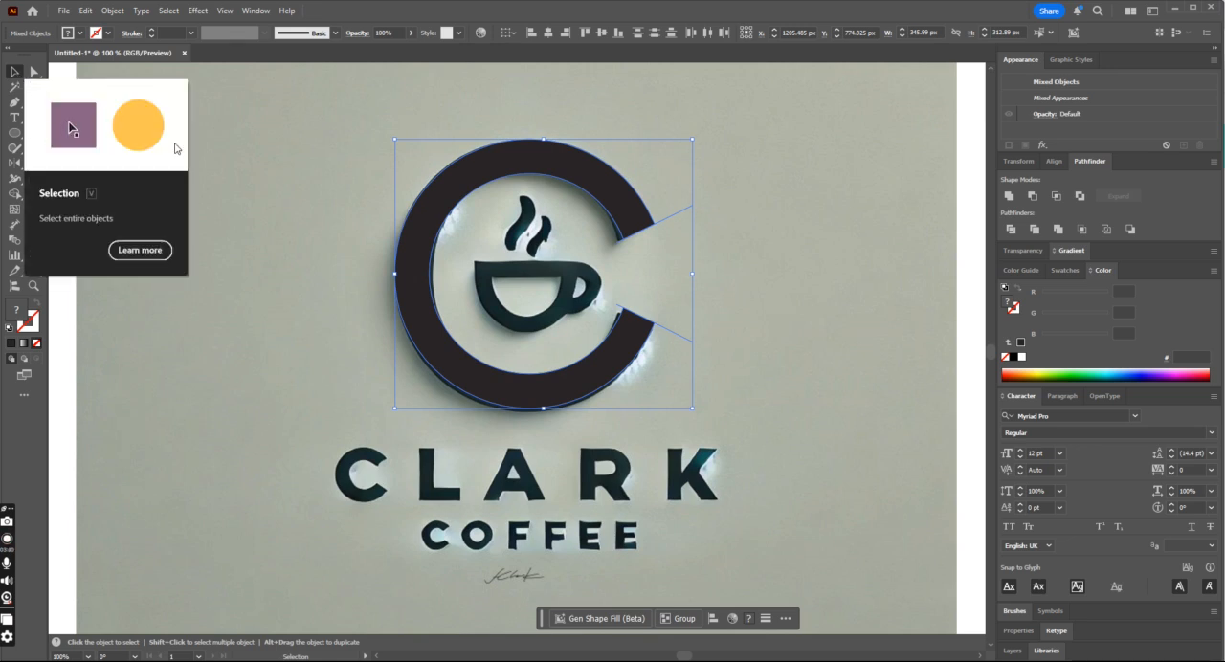
pyautogui.press('shift')
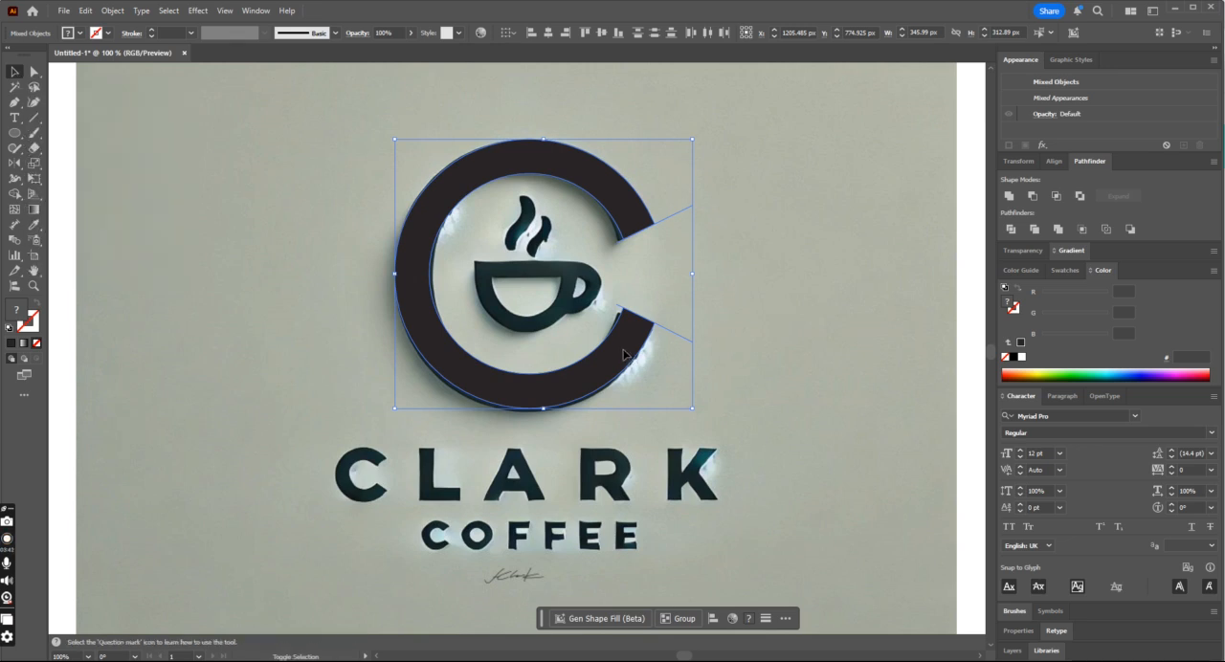
pyautogui.keyDown('shift'); pyautogui.click(623, 352); pyautogui.keyUp('shift')
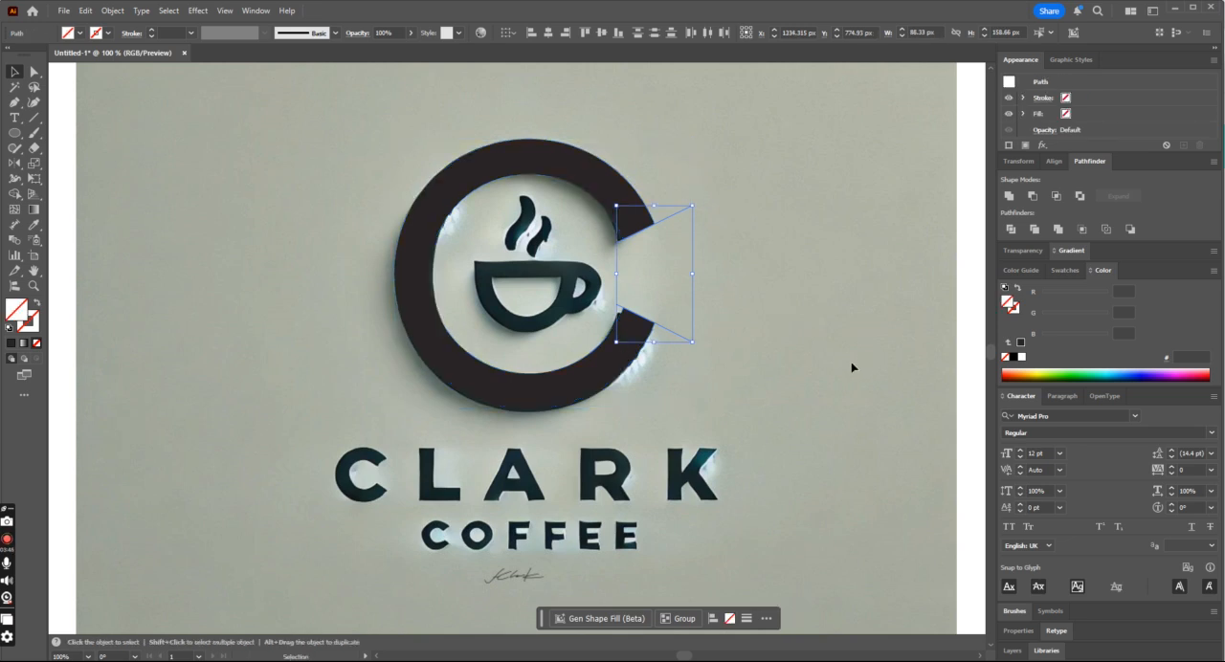
pyautogui.press('Delete')
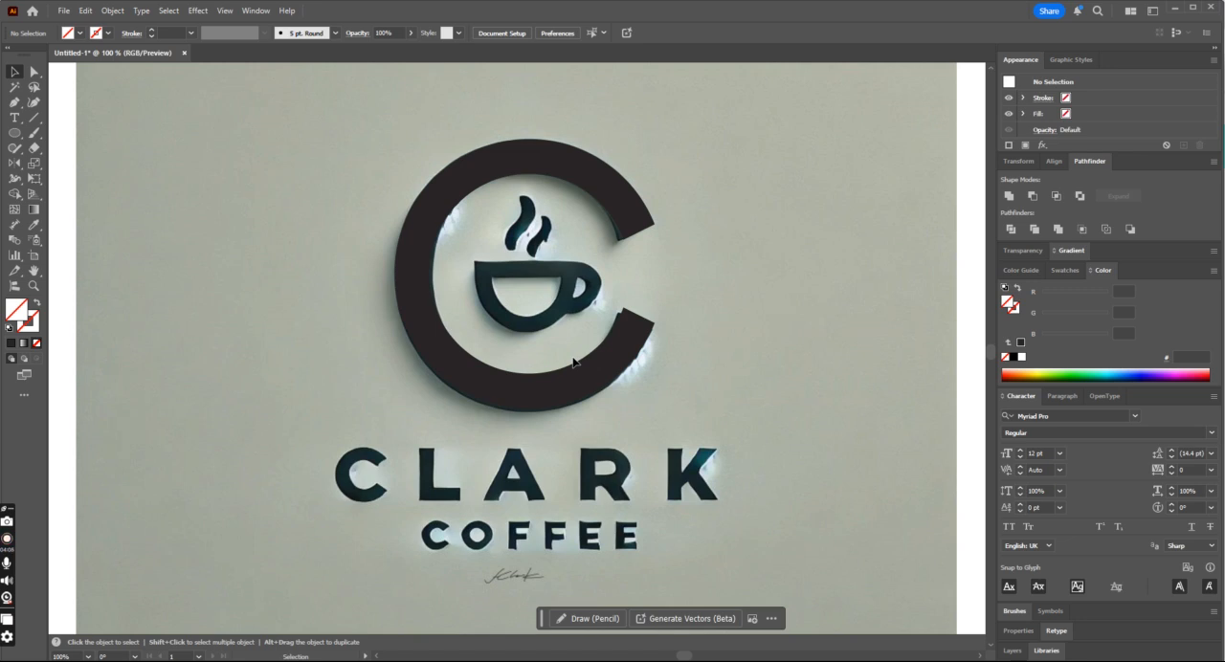
pyautogui.moveTo(633, 333)
pyautogui.mouseDown()
pyautogui.moveTo(608, 326)
pyautogui.moveTo(634, 345)
pyautogui.mouseUp()
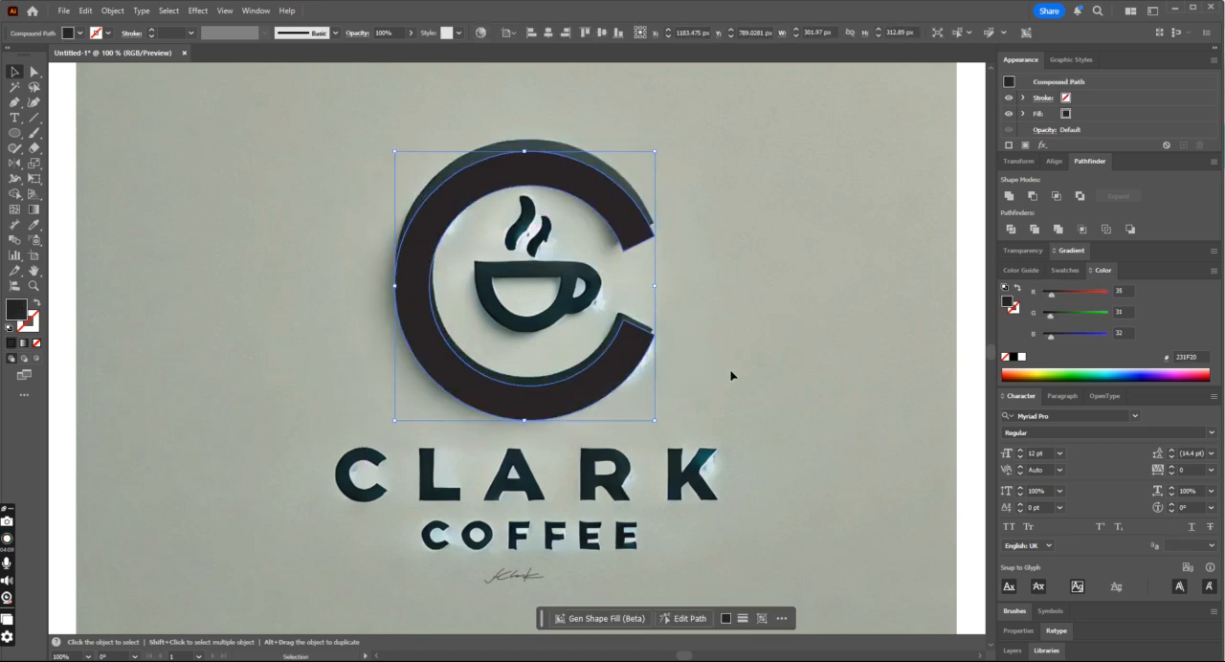
pyautogui.press('a')
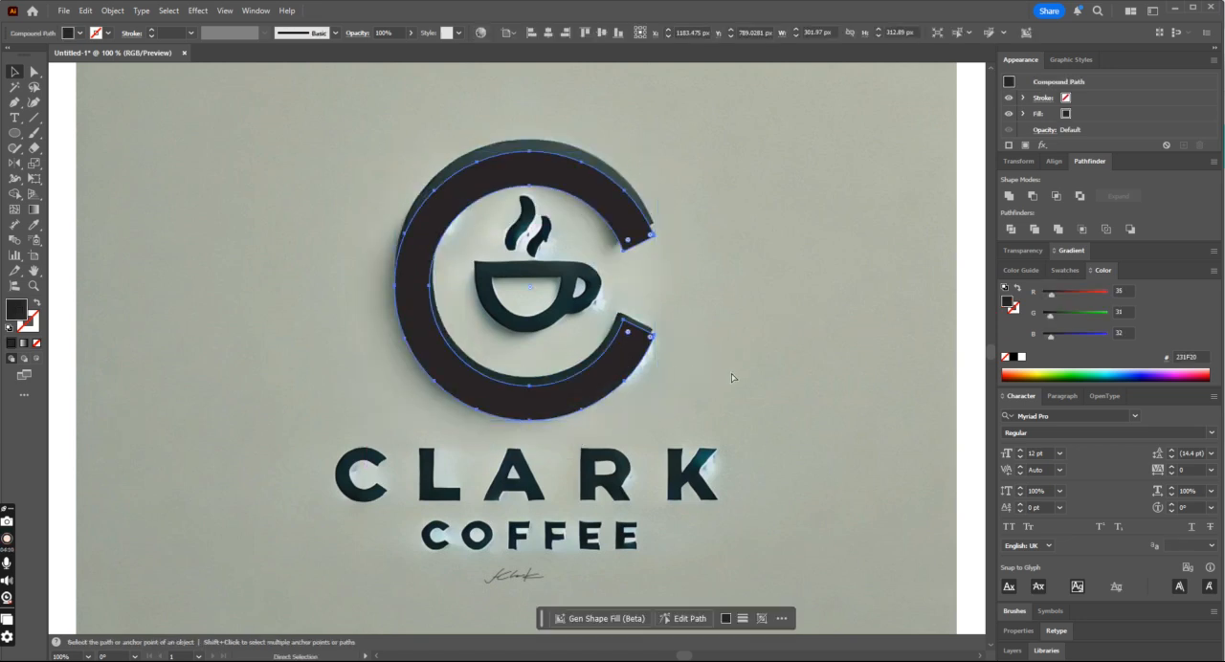
pyautogui.press('v')
pyautogui.hotkey('ctrl', 'z')
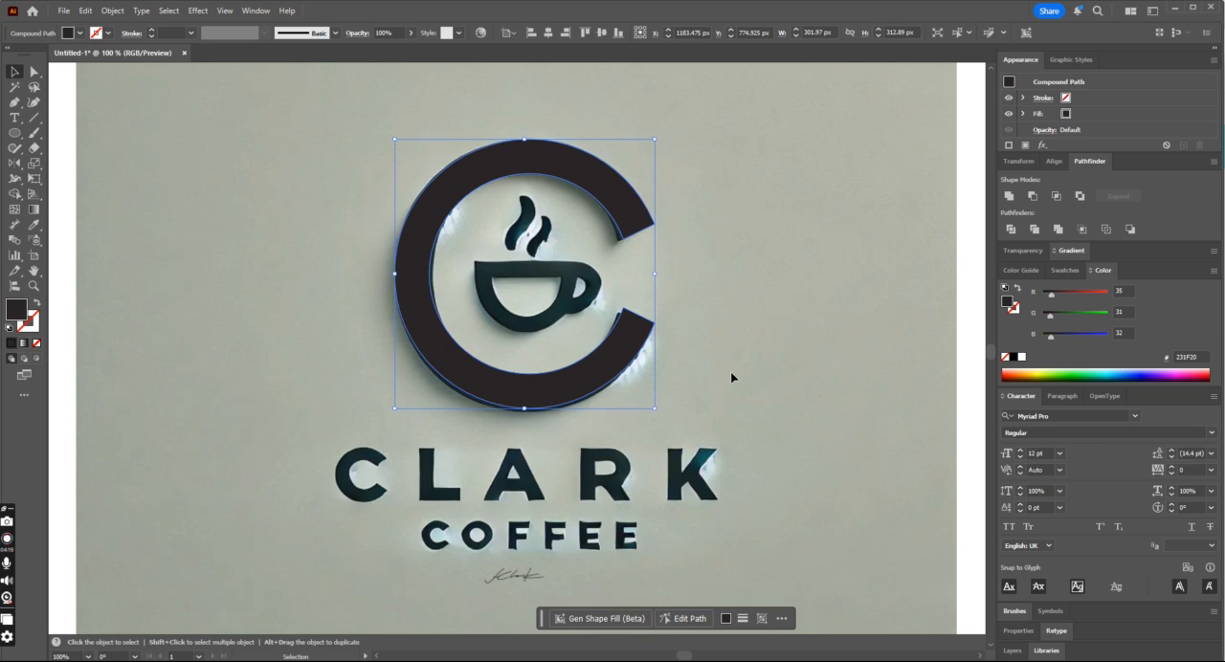
pyautogui.click(706, 422)
# - Trace the larger left steam wisp above the cup as a closed curved shape with the Pen tool
pyautogui.scroll(1, 708, 422)
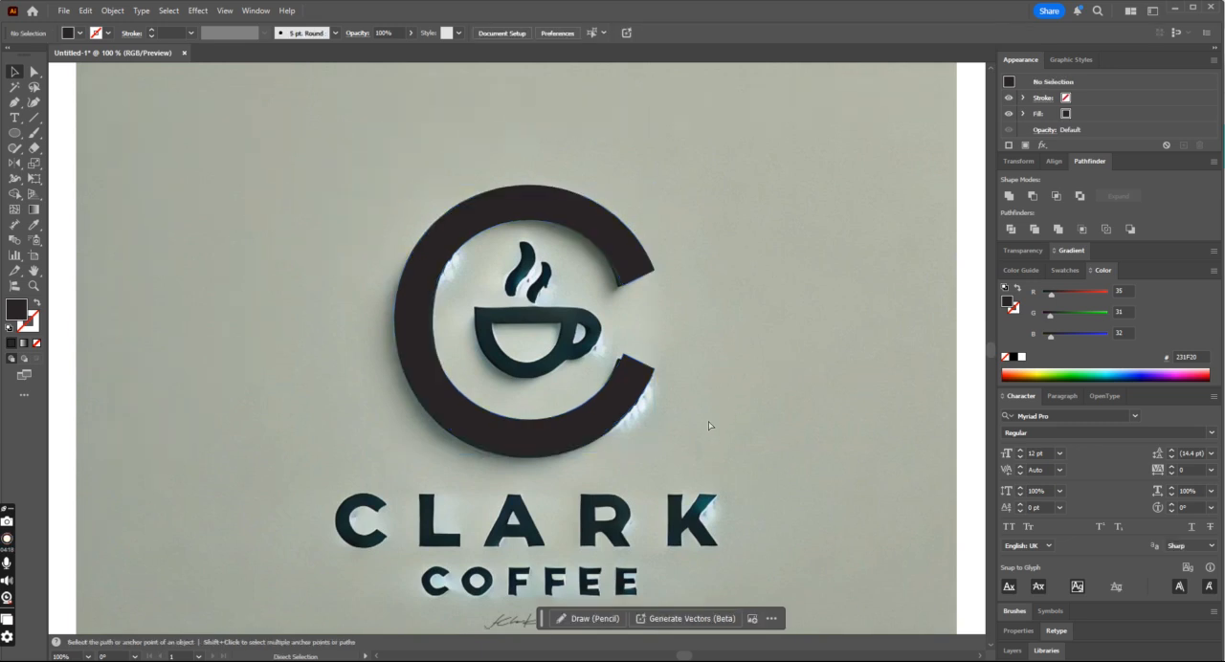
pyautogui.hotkey('ctrl', '+')
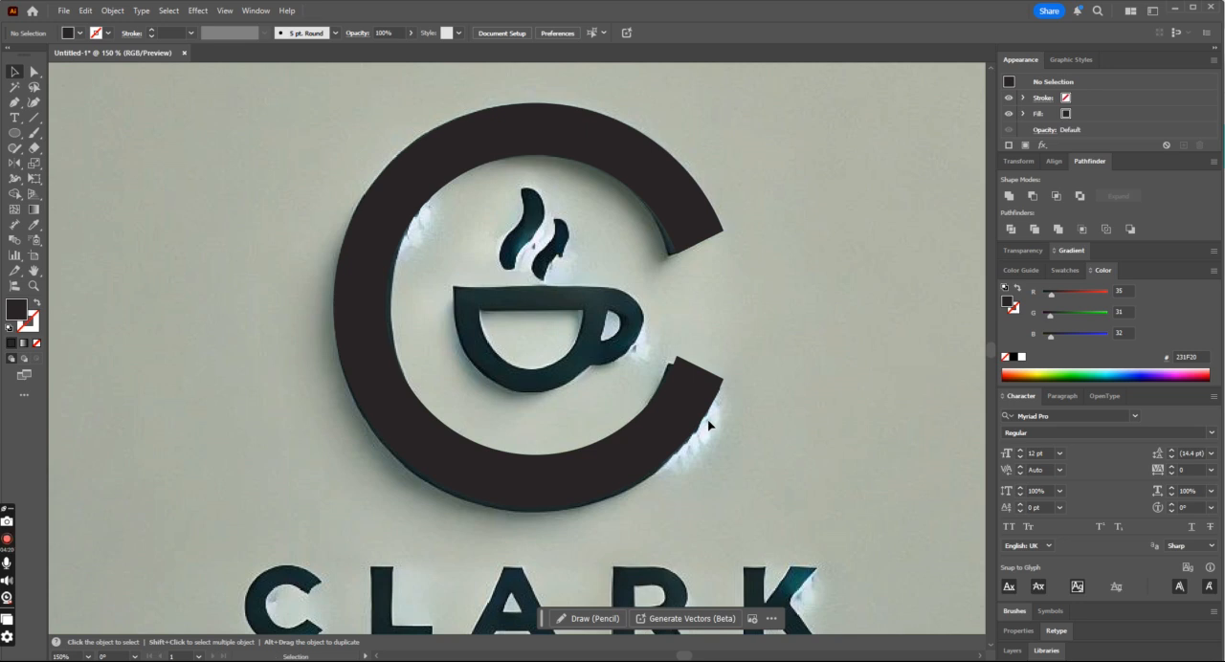
pyautogui.click(14, 102)
pyautogui.scroll(2, 574, 283)
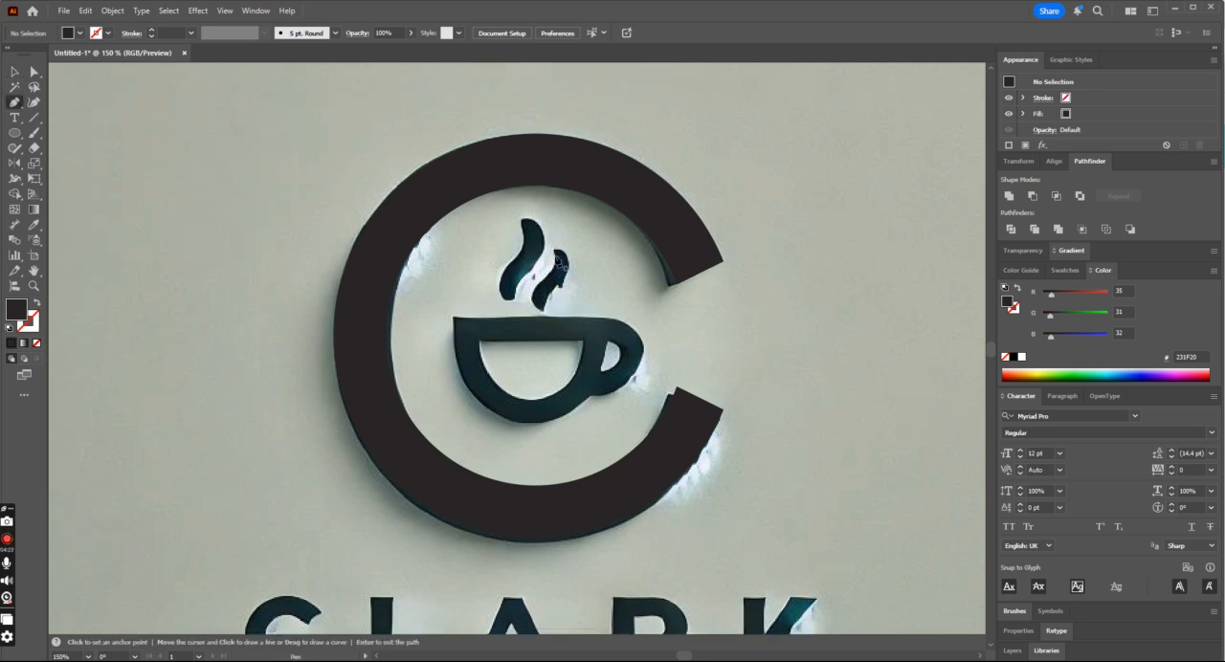
pyautogui.press('ctrl')
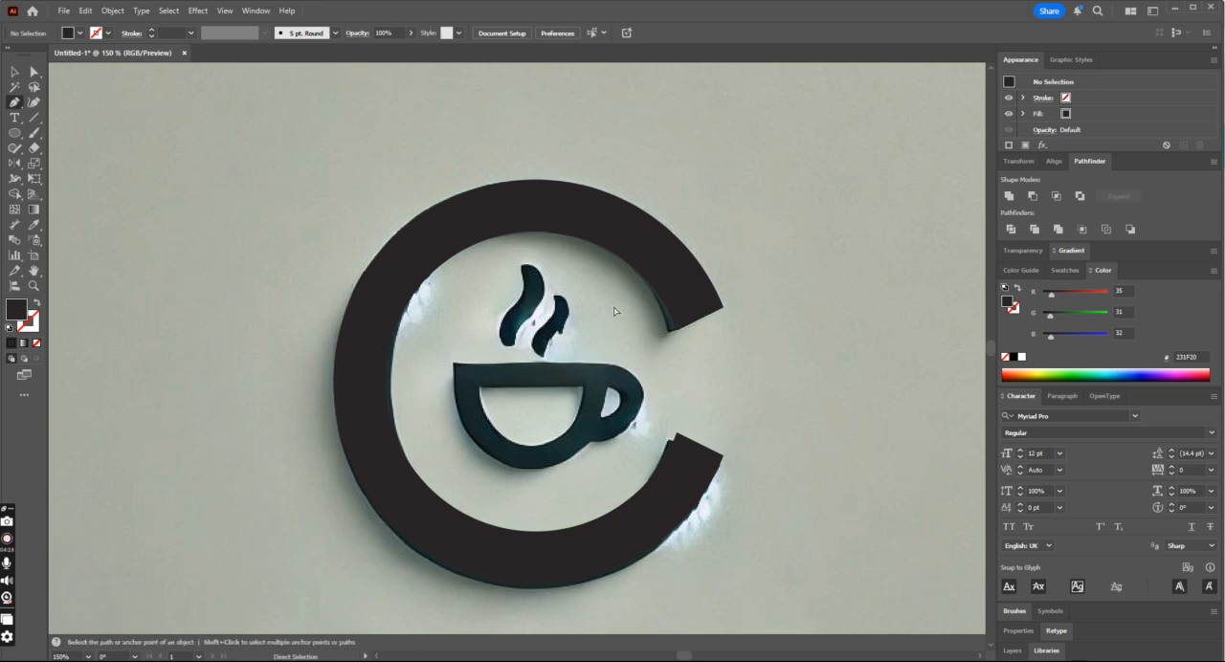
pyautogui.hotkey('ctrl', '+')
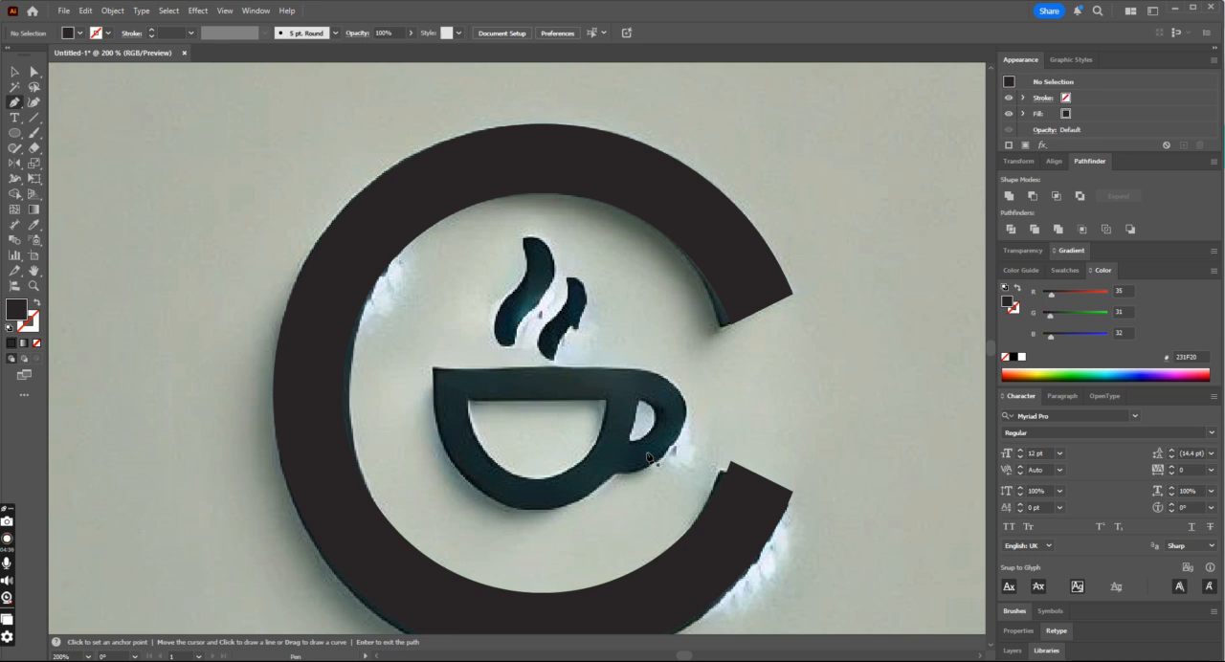
pyautogui.click(516, 345)
pyautogui.moveTo(499, 310); pyautogui.dragTo(508, 280)
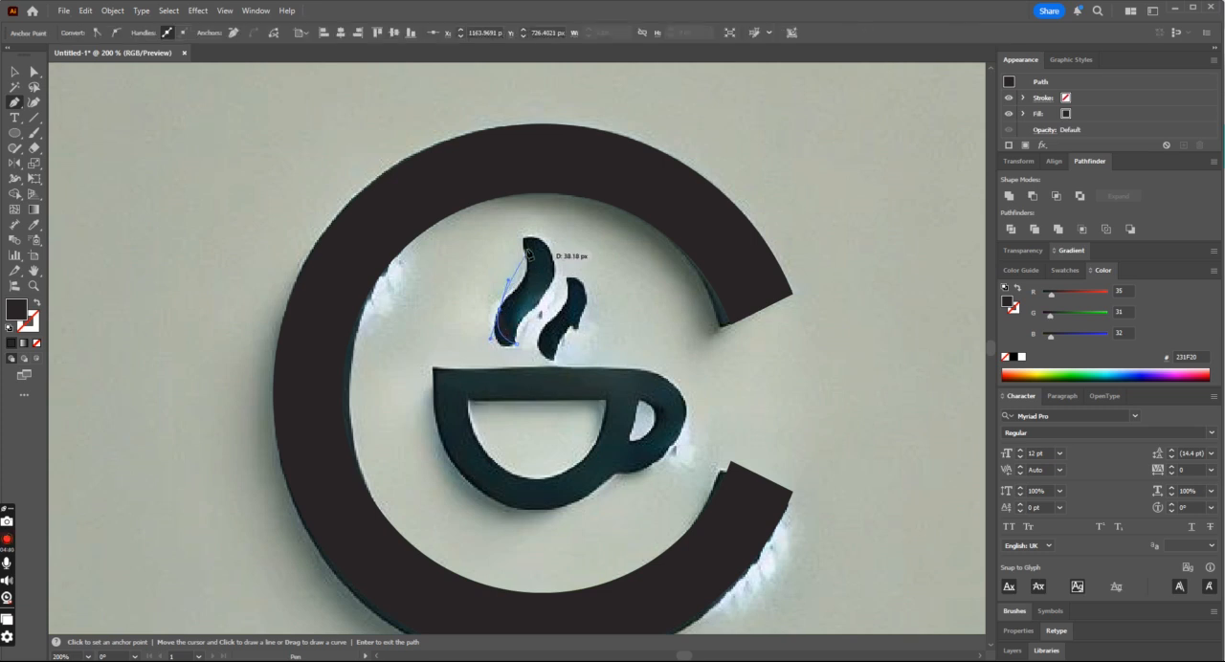
pyautogui.moveTo(524, 238); pyautogui.dragTo(507, 196)
pyautogui.click(525, 237)
pyautogui.moveTo(554, 266); pyautogui.dragTo(556, 299)
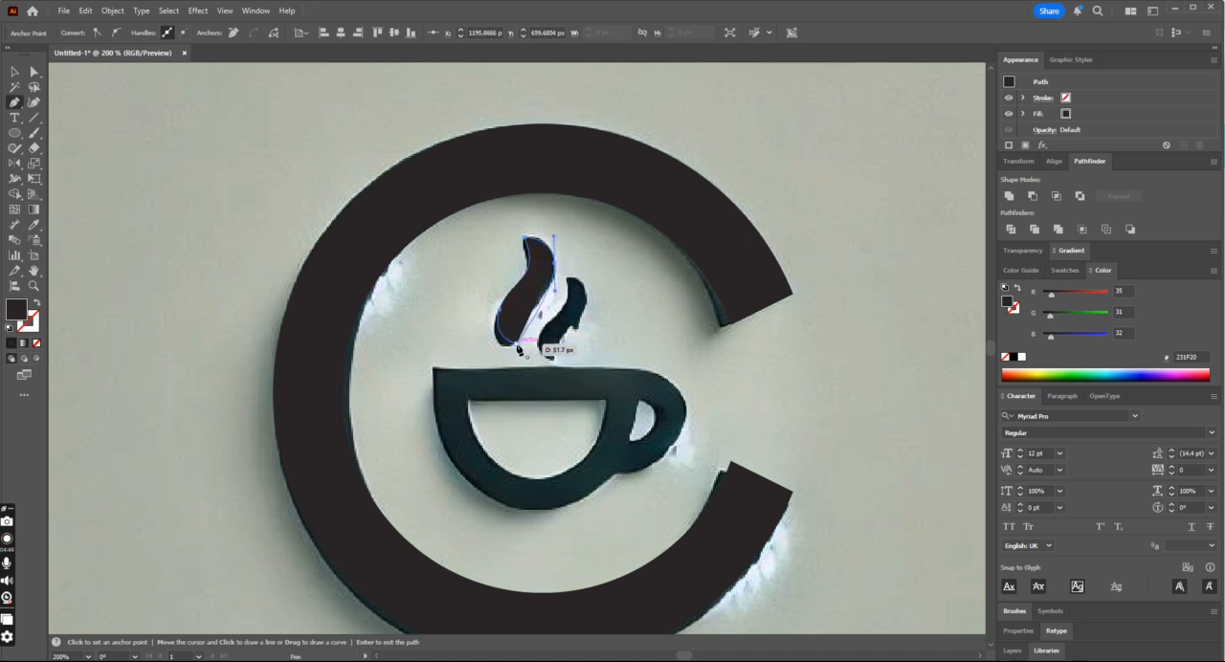
pyautogui.moveTo(517, 346); pyautogui.dragTo(524, 378)
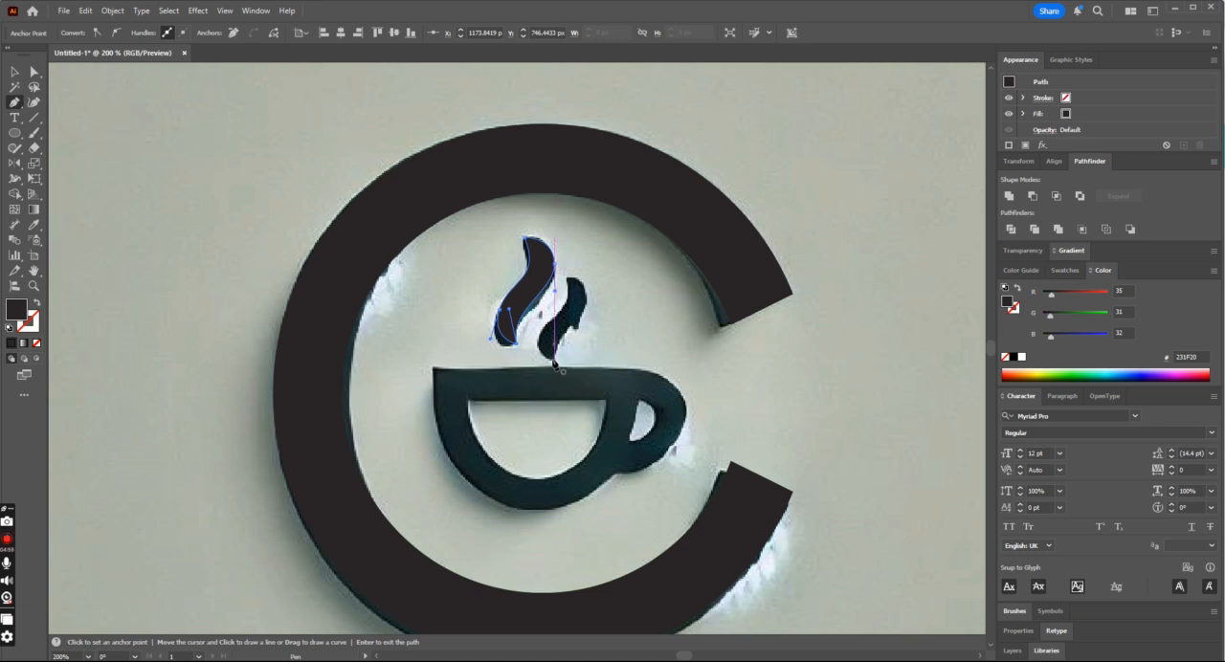
# - Trace the smaller right steam wisp above the cup as a closed curved shape with the Pen tool
pyautogui.click(553, 360)
pyautogui.moveTo(538, 339); pyautogui.dragTo(559, 235)
pyautogui.click(567, 277)
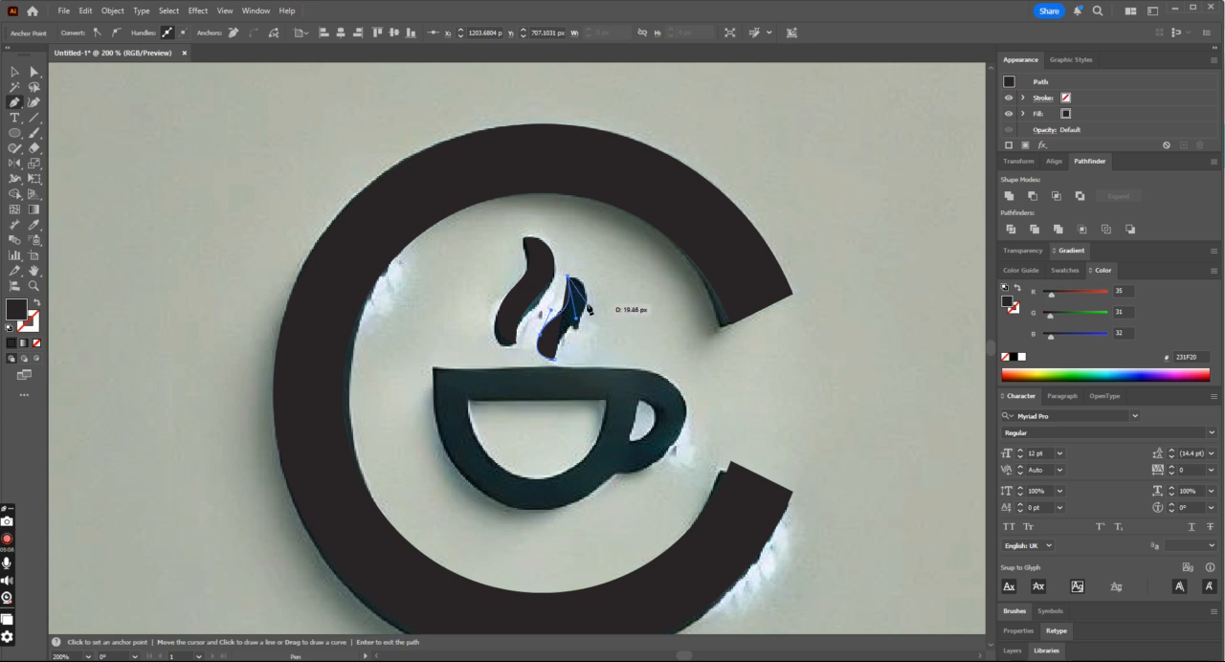
pyautogui.moveTo(586, 307); pyautogui.dragTo(572, 331)
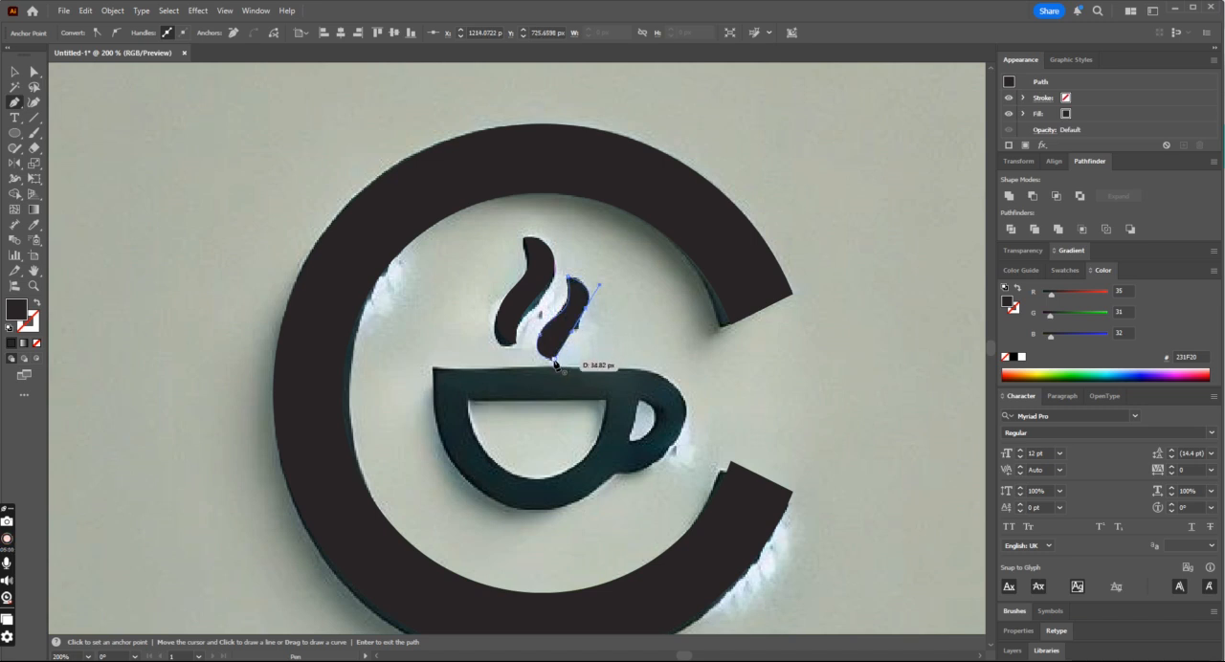
pyautogui.click(555, 364)
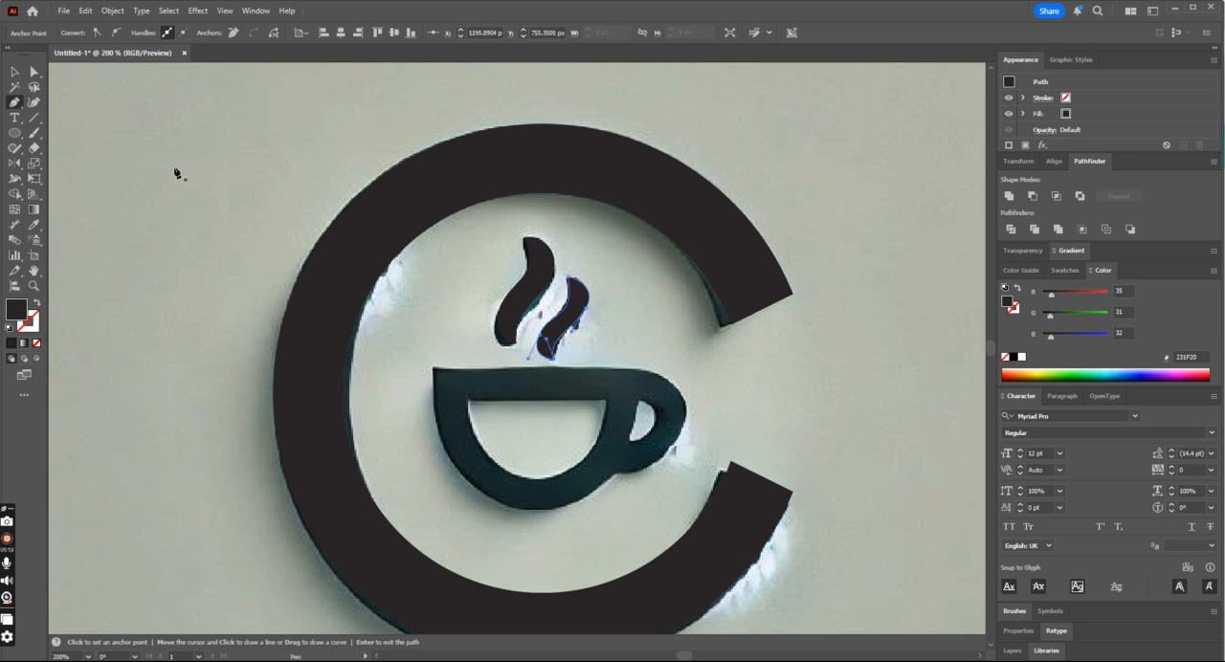
# - Reshape the smaller steam wisp's side curves with Direct Selection to follow the reference, and deselect it
pyautogui.click(33, 71)
pyautogui.moveTo(586, 323); pyautogui.dragTo(595, 291)
pyautogui.moveTo(543, 340); pyautogui.dragTo(551, 308)
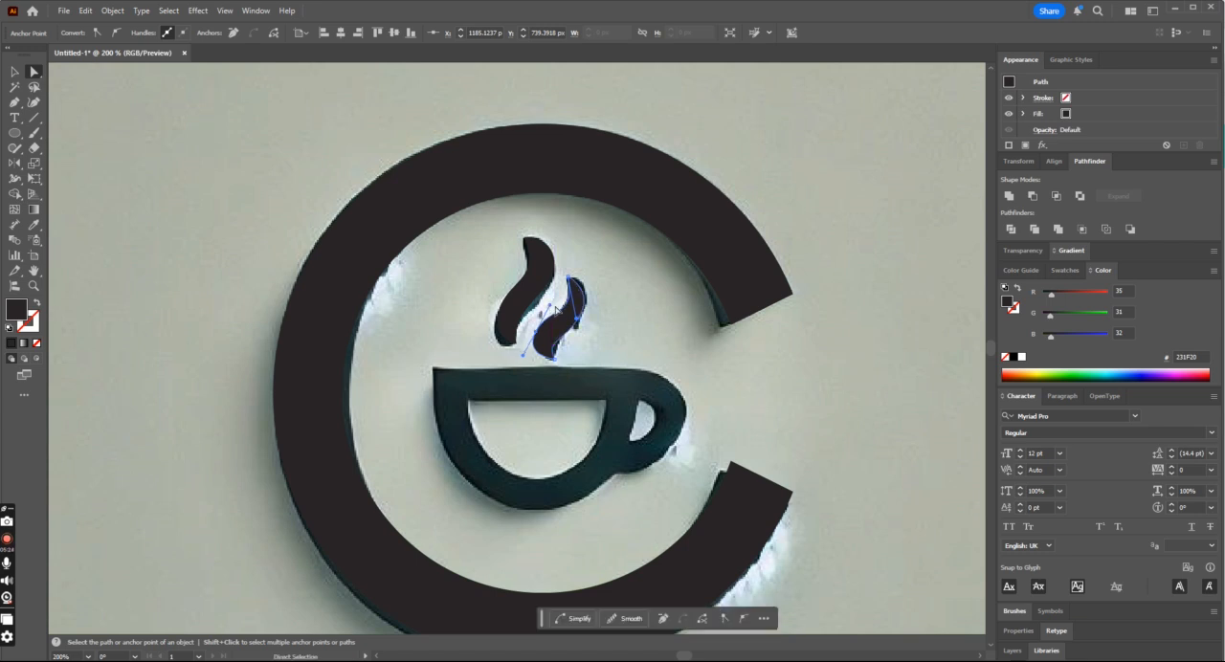
pyautogui.click(15, 72)
pyautogui.click(563, 214)
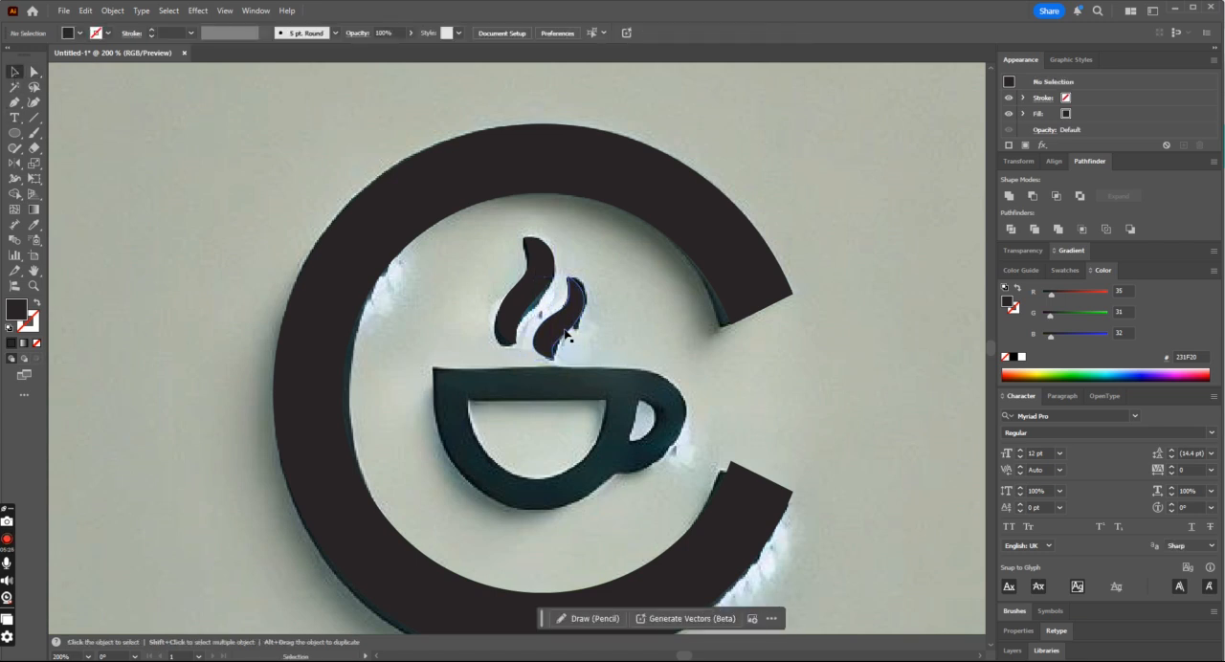
pyautogui.moveTo(565, 333); pyautogui.dragTo(610, 336)
pyautogui.hotkey('ctrl', 'z')
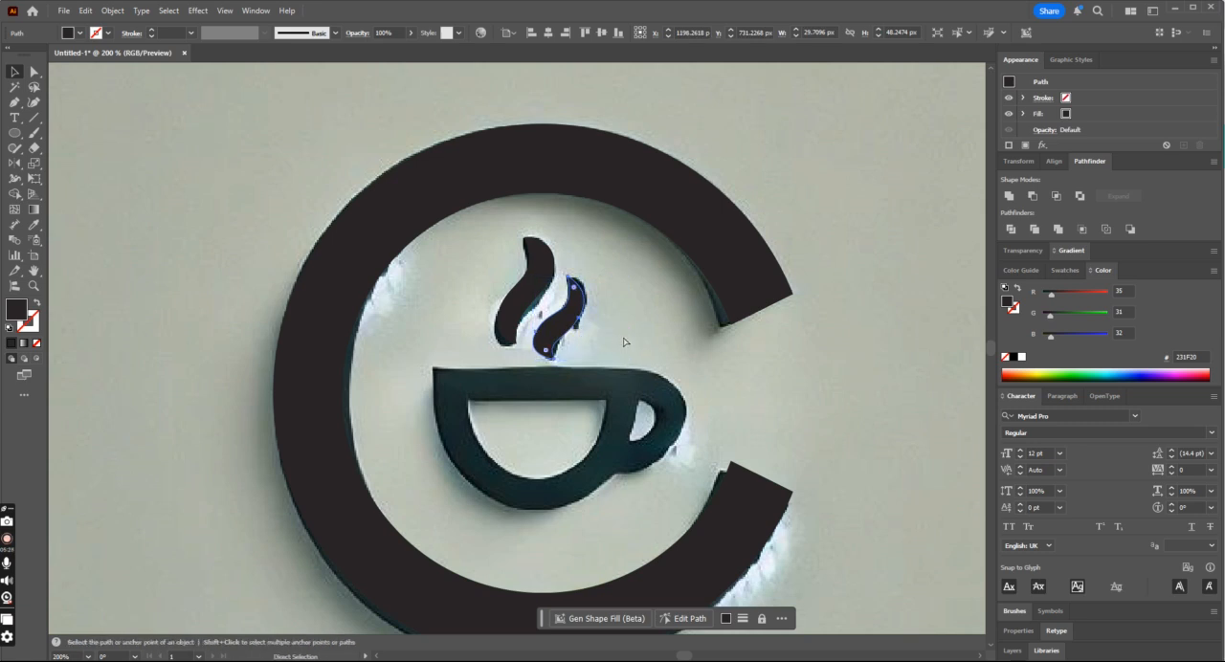
pyautogui.scroll(-1, 622, 342)
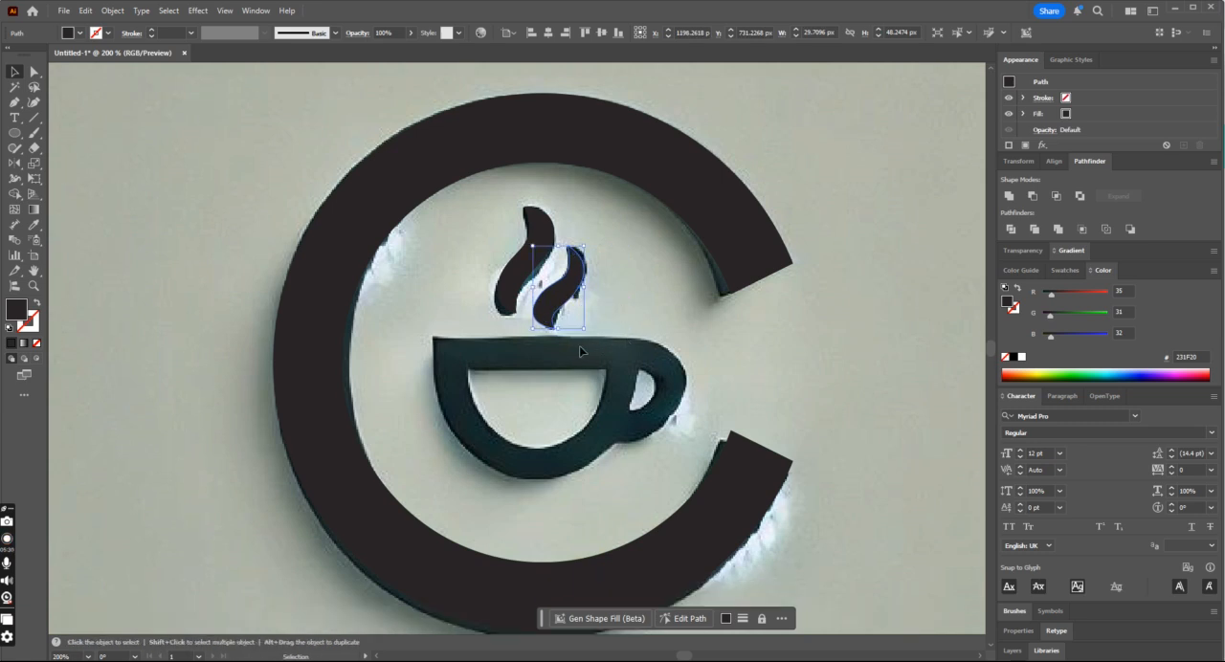
pyautogui.scroll(1, 608, 437)
pyautogui.click(618, 440)
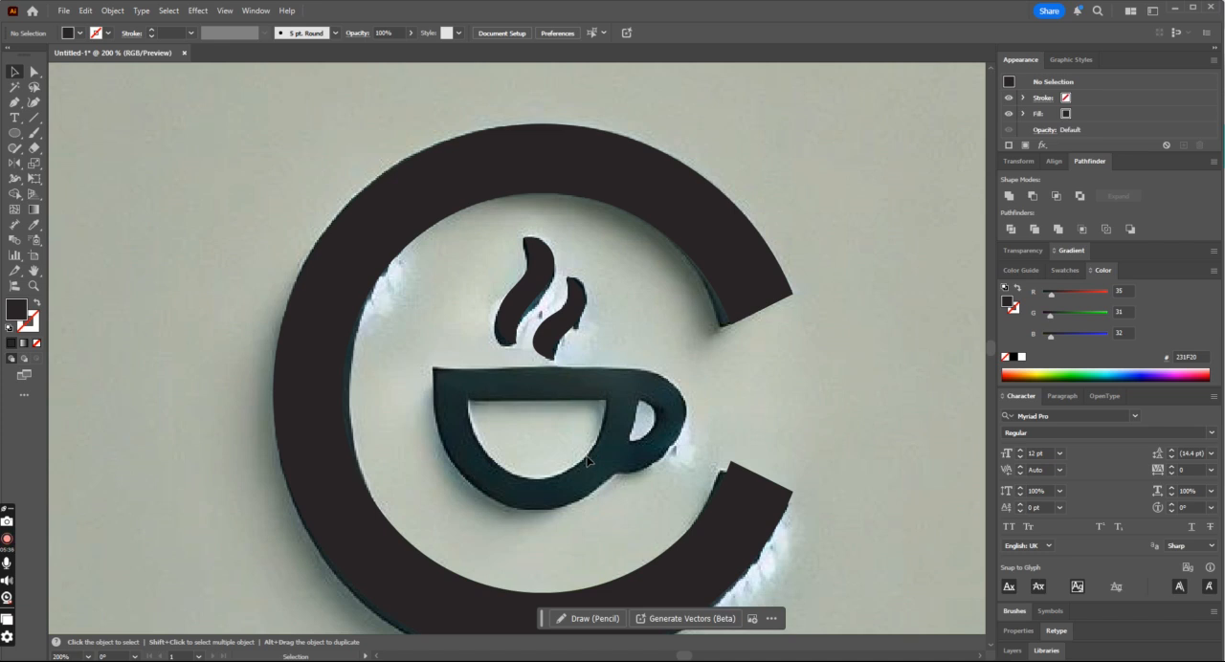
# - Draw a rectangle about 98 px wide and 67 px high over the coffee cup's body
pyautogui.click(14, 133)
pyautogui.click(58, 133)
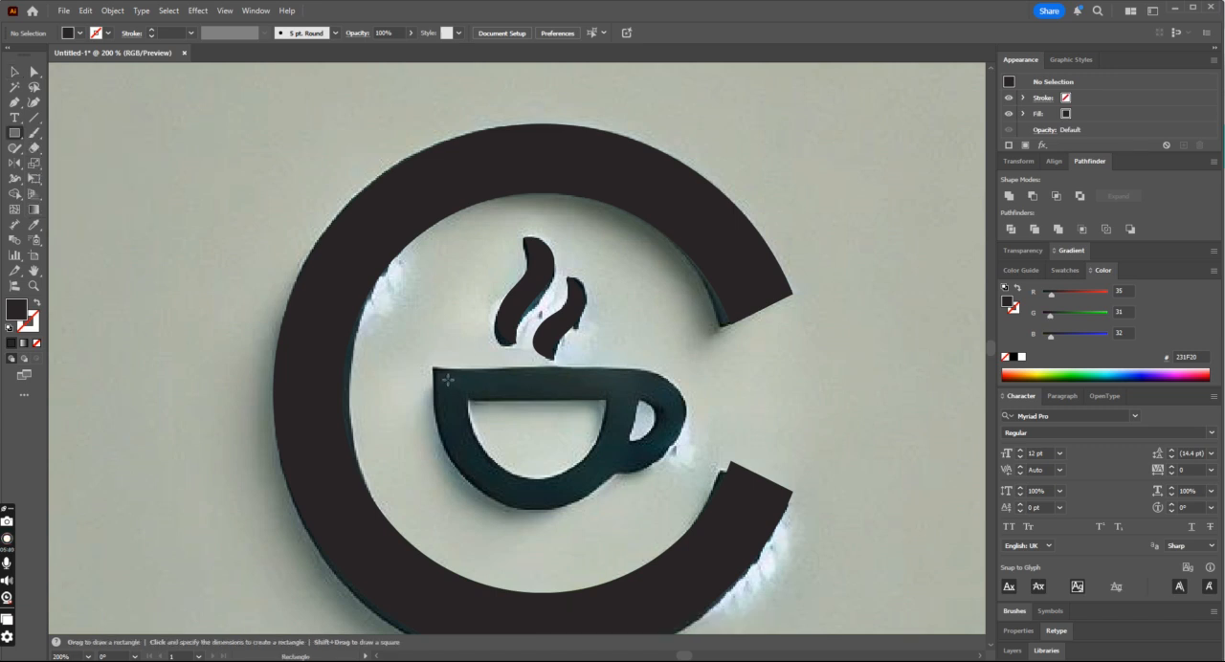
pyautogui.moveTo(446, 380); pyautogui.dragTo(617, 496)
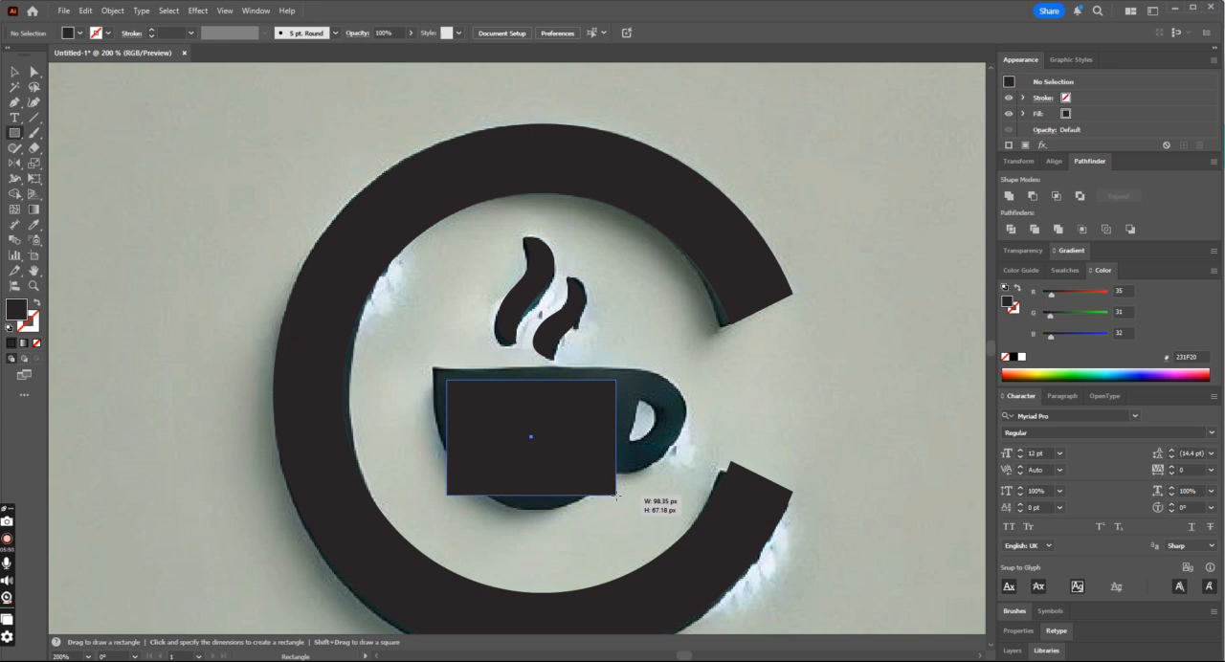
pyautogui.moveTo(617, 497); pyautogui.dragTo(617, 496)
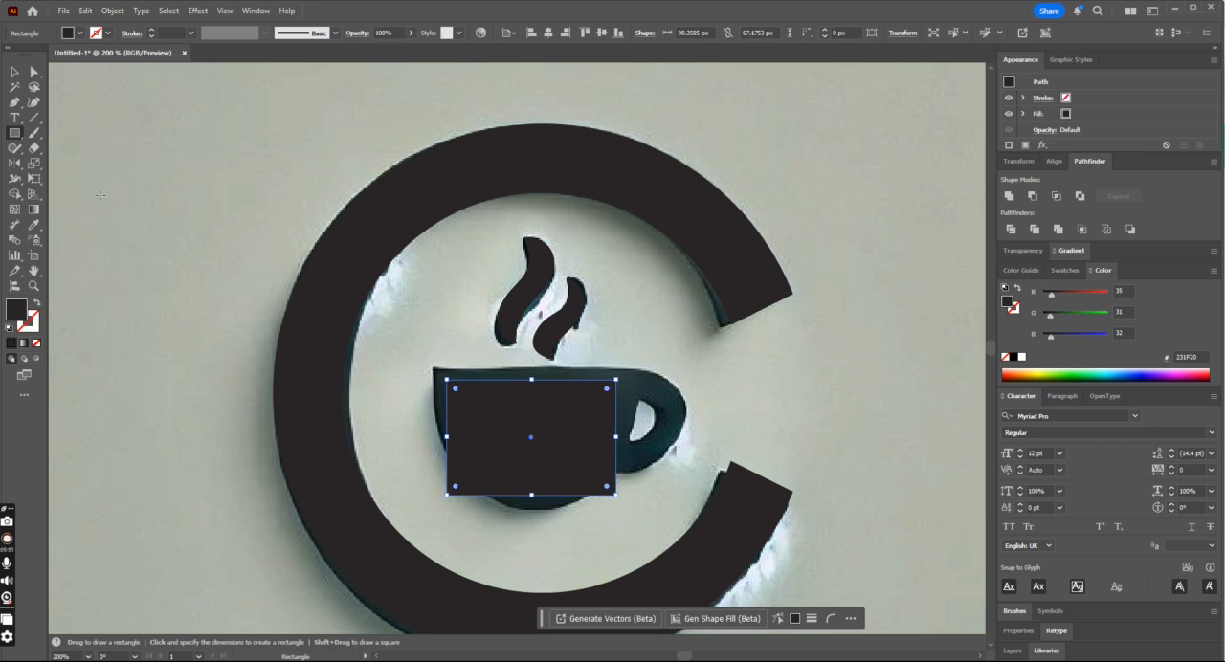
# - Round the rectangle's two lower corners to a radius of about 49 px to form the cup's bowl
pyautogui.click(34, 72)
pyautogui.click(449, 496)
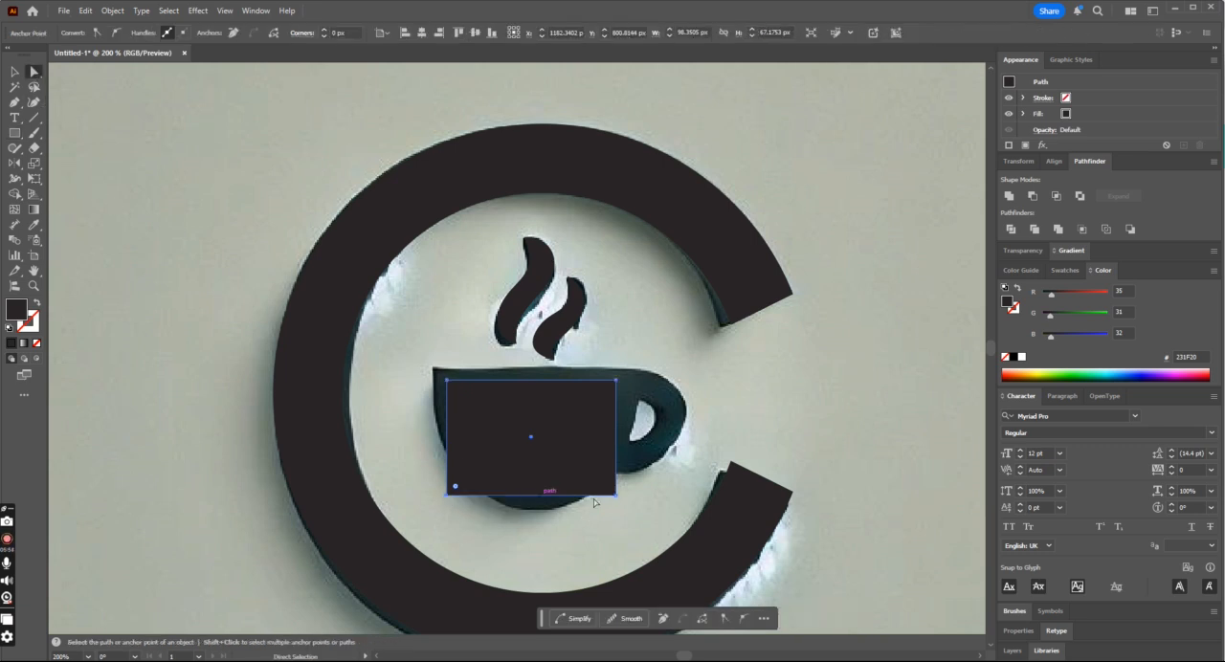
pyautogui.keyDown('shift'); pyautogui.click(615, 496); pyautogui.keyUp('shift')
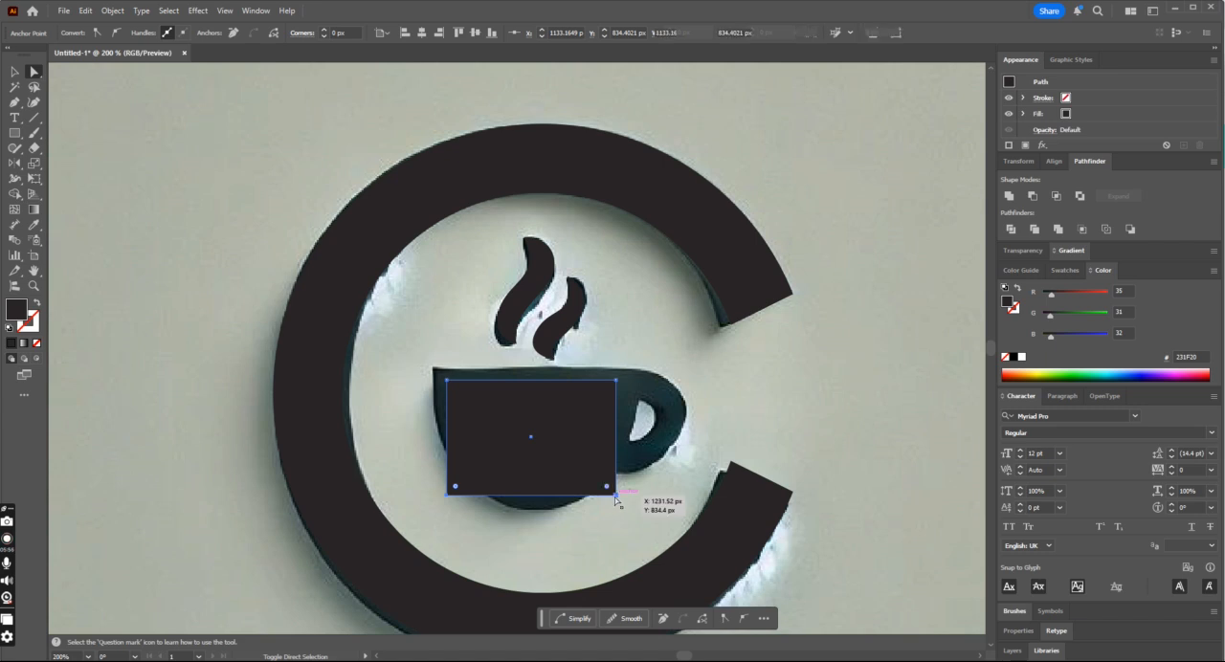
pyautogui.moveTo(608, 492); pyautogui.dragTo(540, 401)
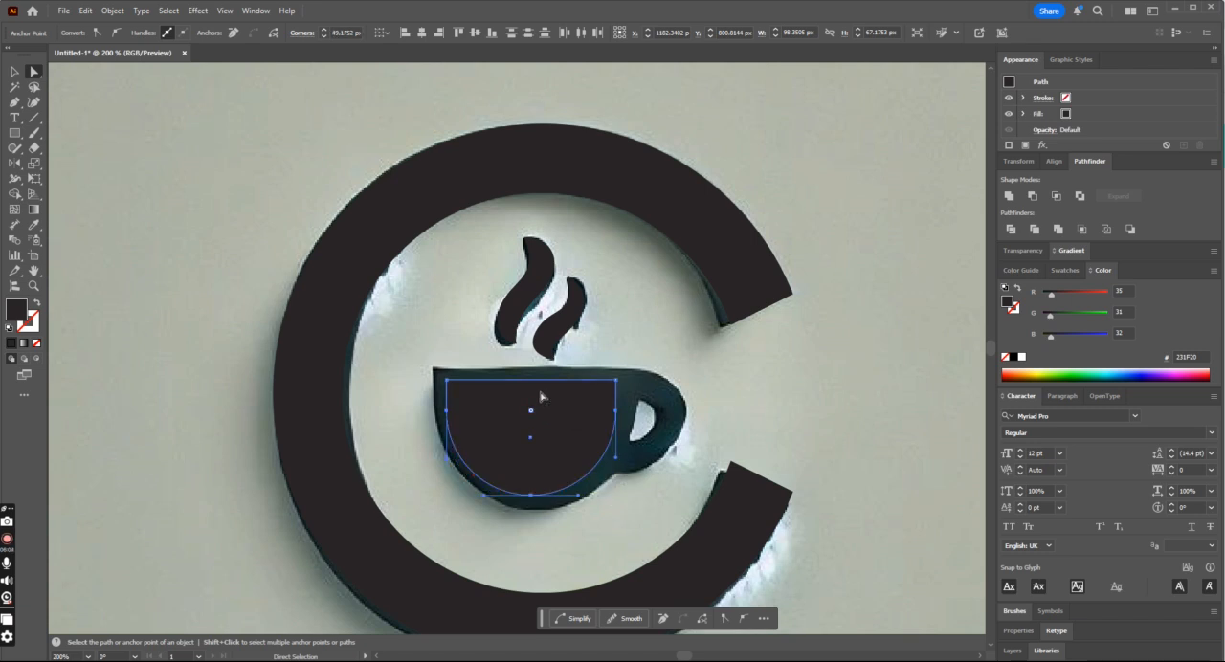
# - Turn the bowl's fill into a 15 pt outline, align it over the reference cup and deselect it
pyautogui.click(15, 72)
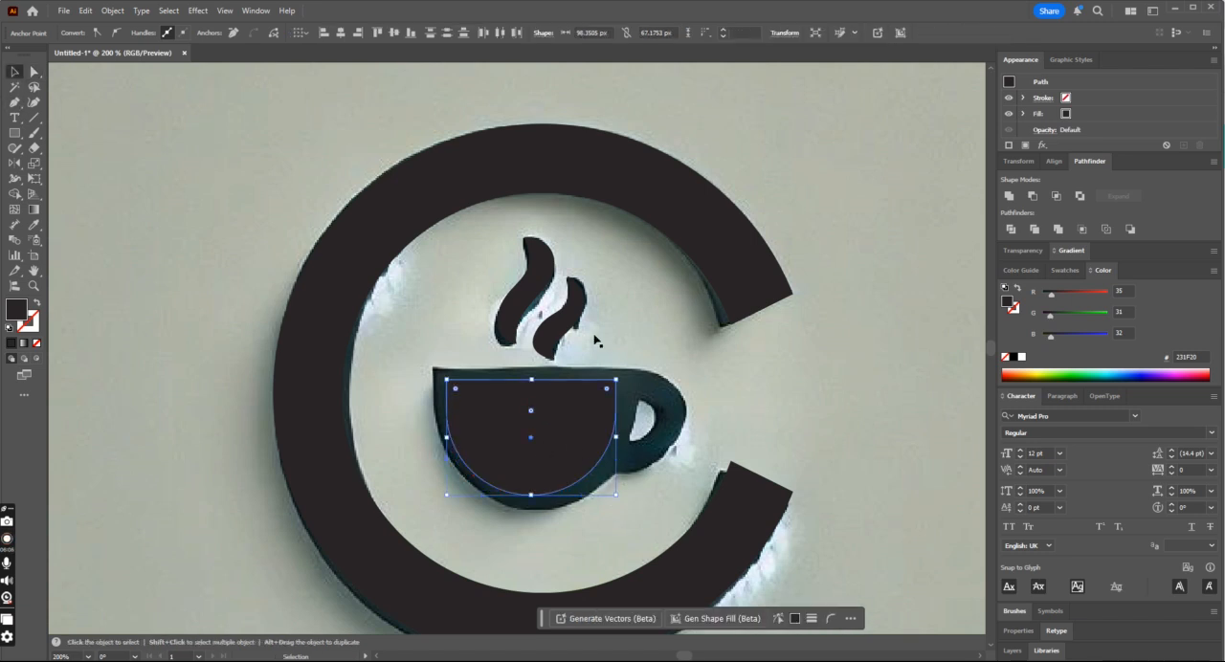
pyautogui.click(597, 410)
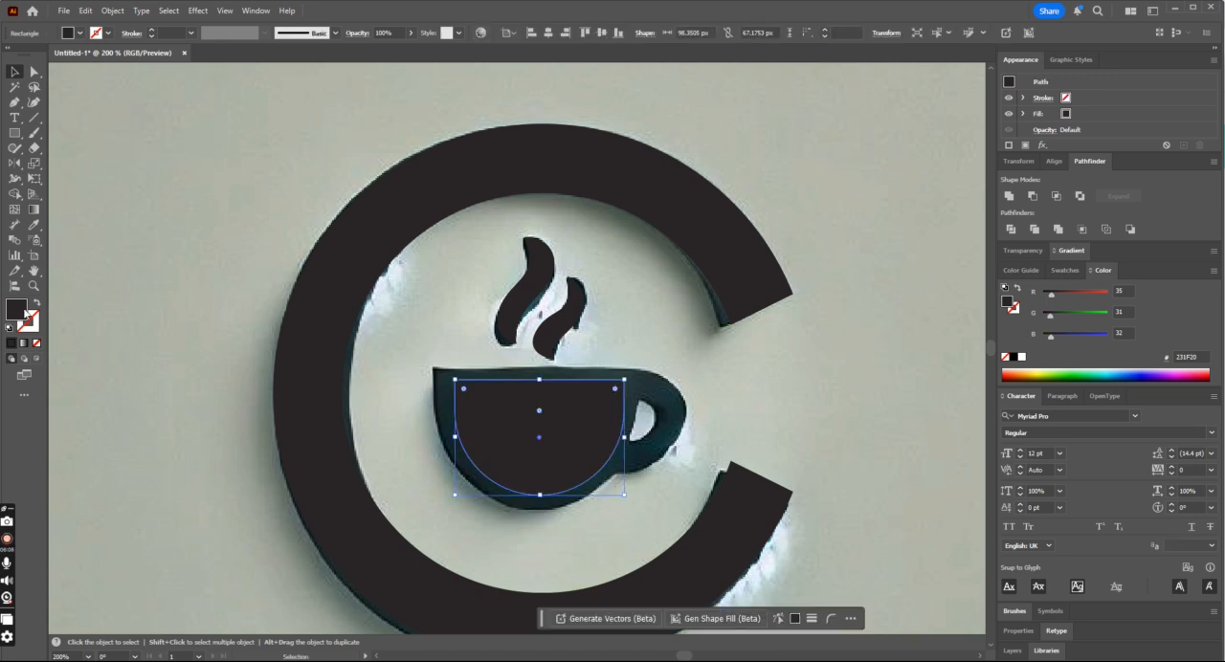
pyautogui.hotkey('shift', 'x')
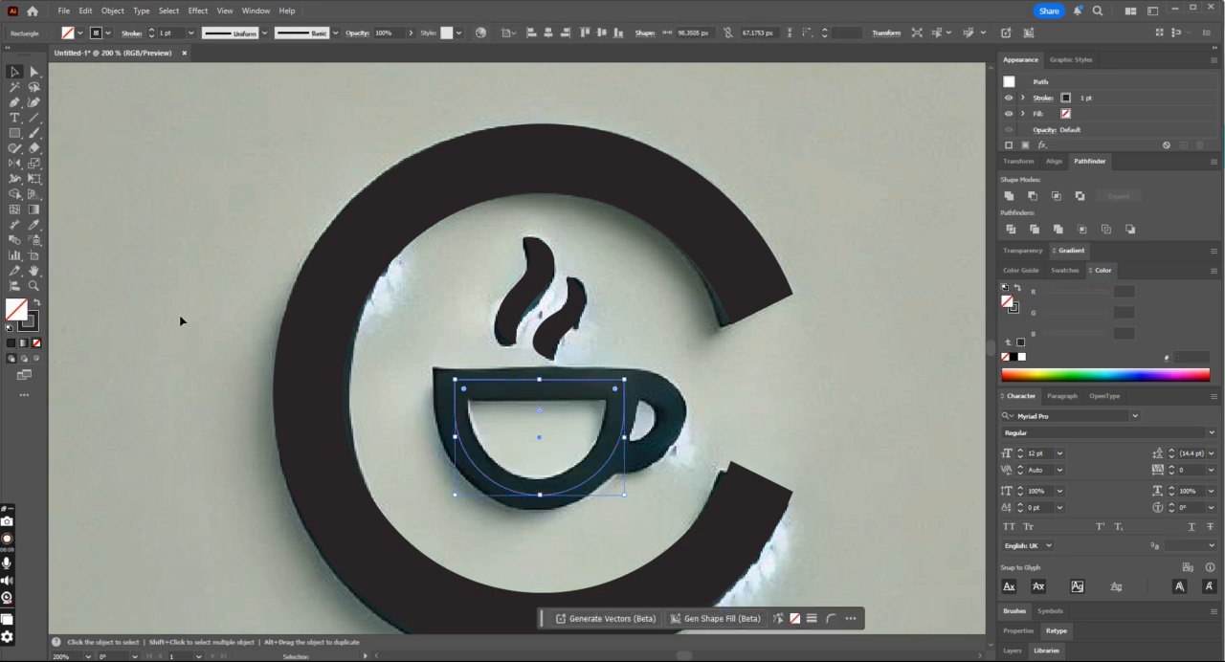
pyautogui.click(151, 29)
pyautogui.click(152, 29)
pyautogui.click(151, 30)
pyautogui.click(152, 29)
pyautogui.click(151, 30)
pyautogui.click(152, 30)
pyautogui.click(151, 31)
pyautogui.click(151, 31)
pyautogui.click(152, 31)
pyautogui.click(152, 31)
pyautogui.click(151, 31)
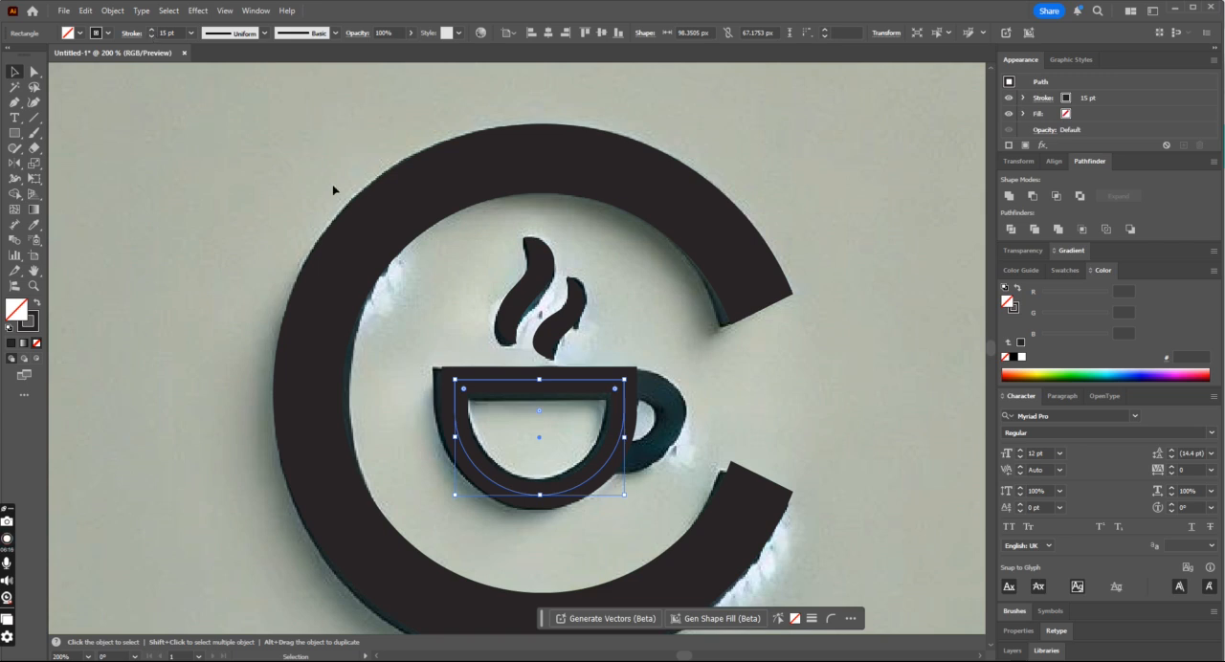
pyautogui.moveTo(574, 380); pyautogui.dragTo(573, 384)
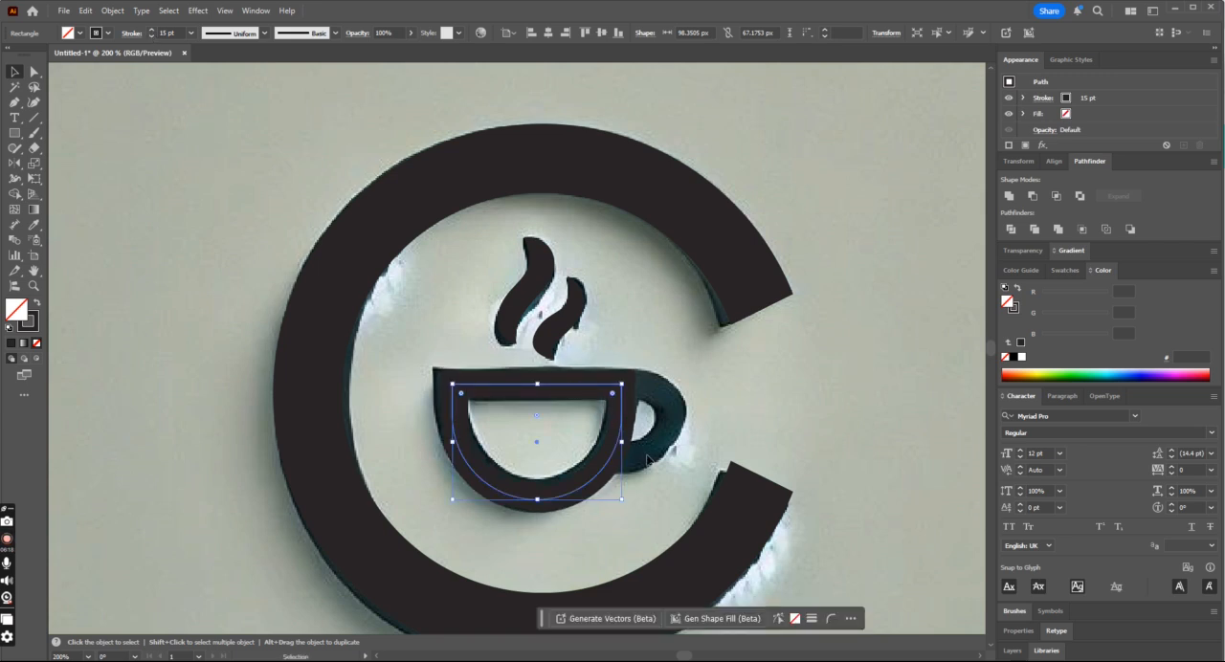
pyautogui.click(675, 483)
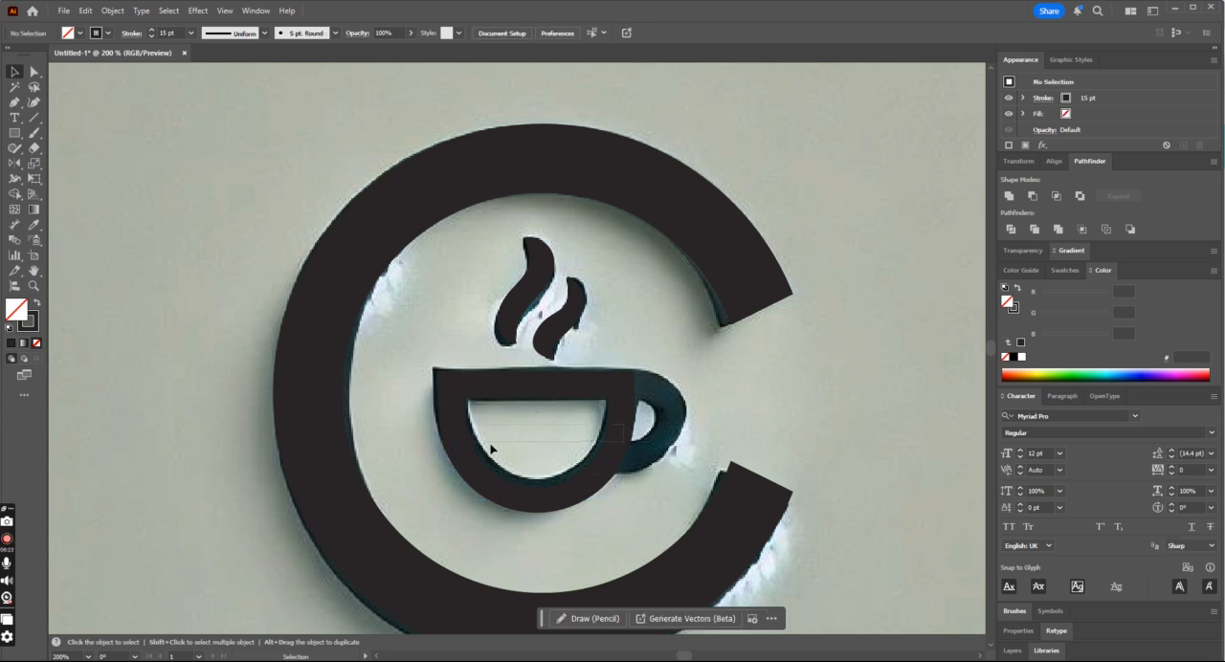
pyautogui.click(623, 429)
pyautogui.moveTo(623, 429); pyautogui.dragTo(432, 429)
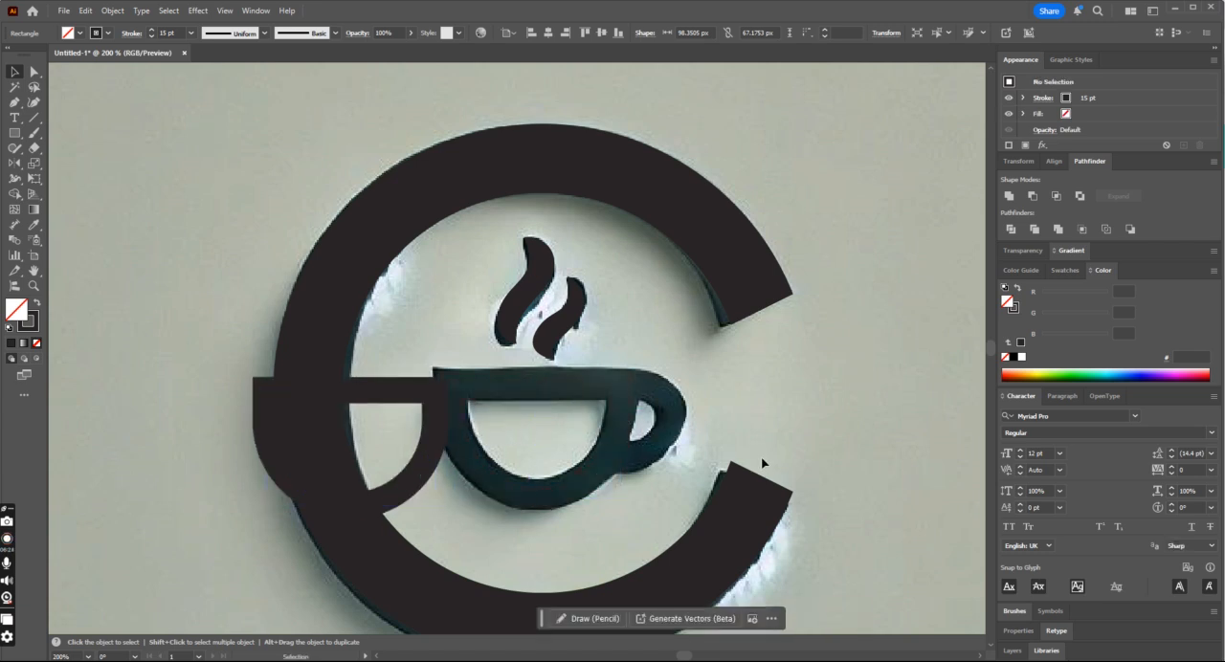
pyautogui.hotkey('ctrl', 'z')
pyautogui.click(900, 436)
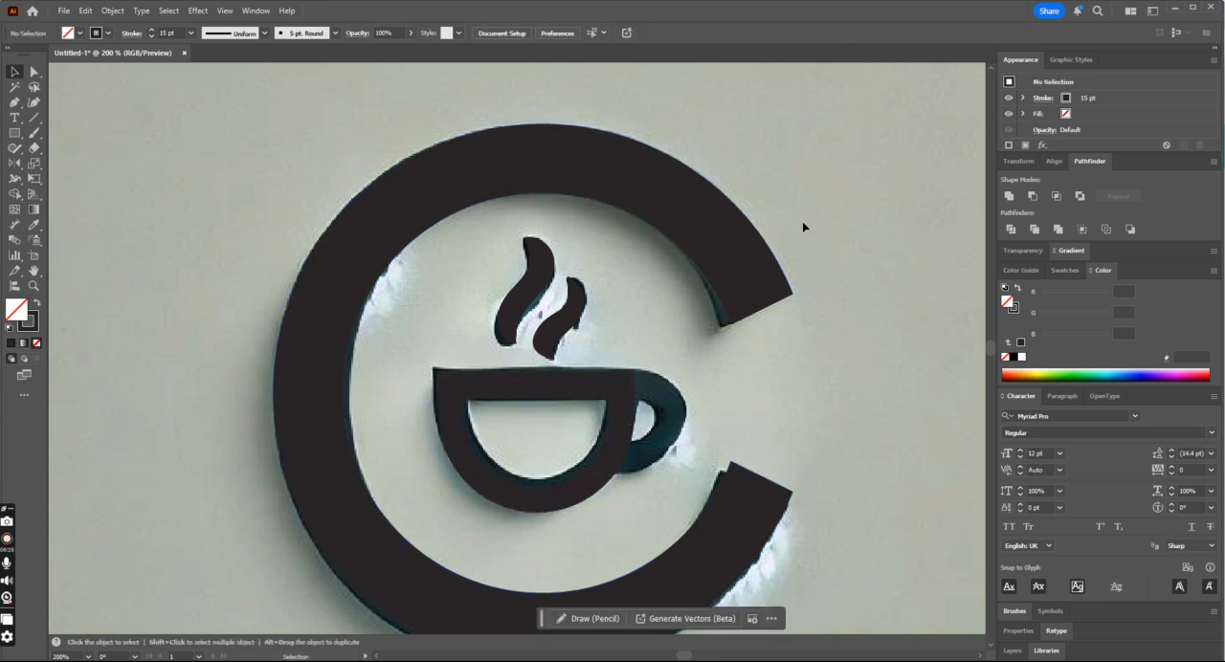
# - Draw the cup's handle with the Pen tool as an open path: a straight top from the rim, curving back to the bowl
pyautogui.scroll(-1, 843, 371)
pyautogui.press('p')
pyautogui.click(622, 367)
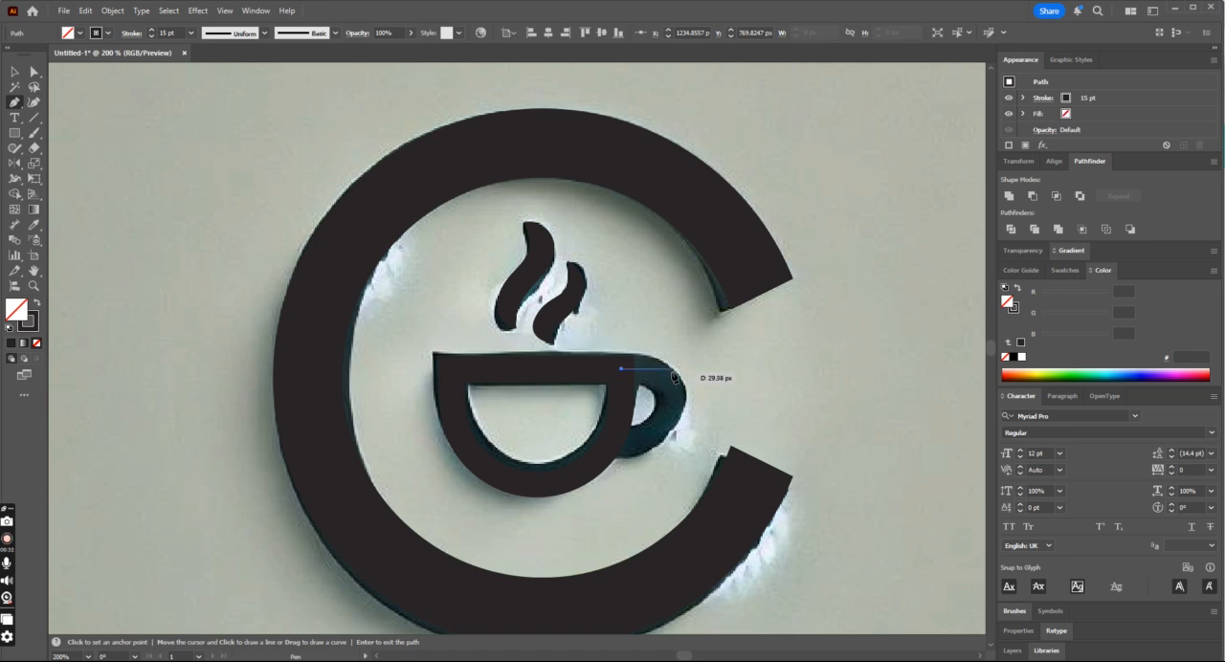
pyautogui.click(672, 369)
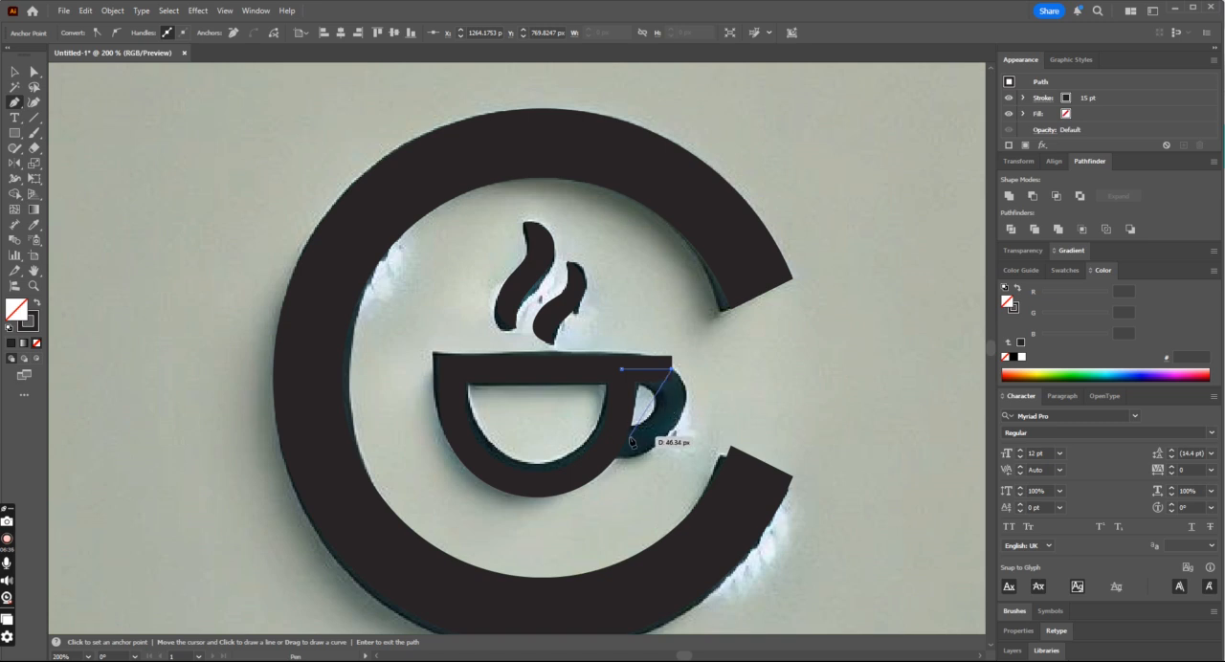
pyautogui.moveTo(614, 443); pyautogui.dragTo(553, 450)
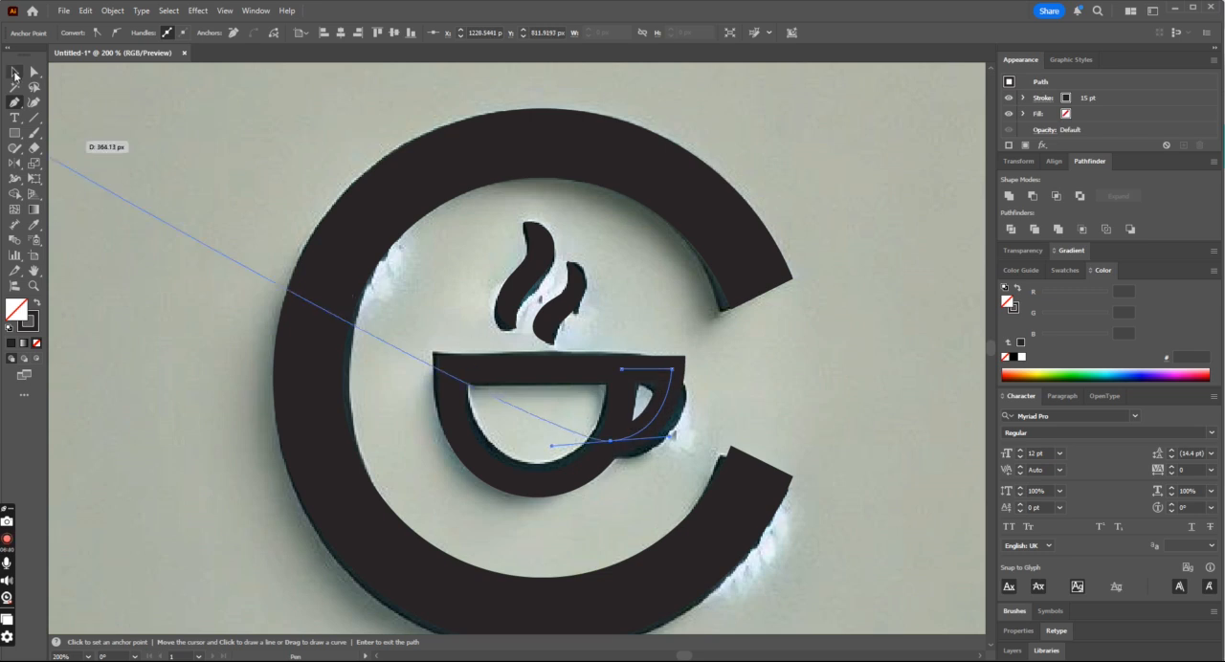
pyautogui.click(15, 72)
pyautogui.click(724, 323)
# - Shift the handle path slightly down and extend its lower end further into the bowl with Direct Selection
pyautogui.moveTo(662, 383); pyautogui.dragTo(669, 387)
pyautogui.press('a')
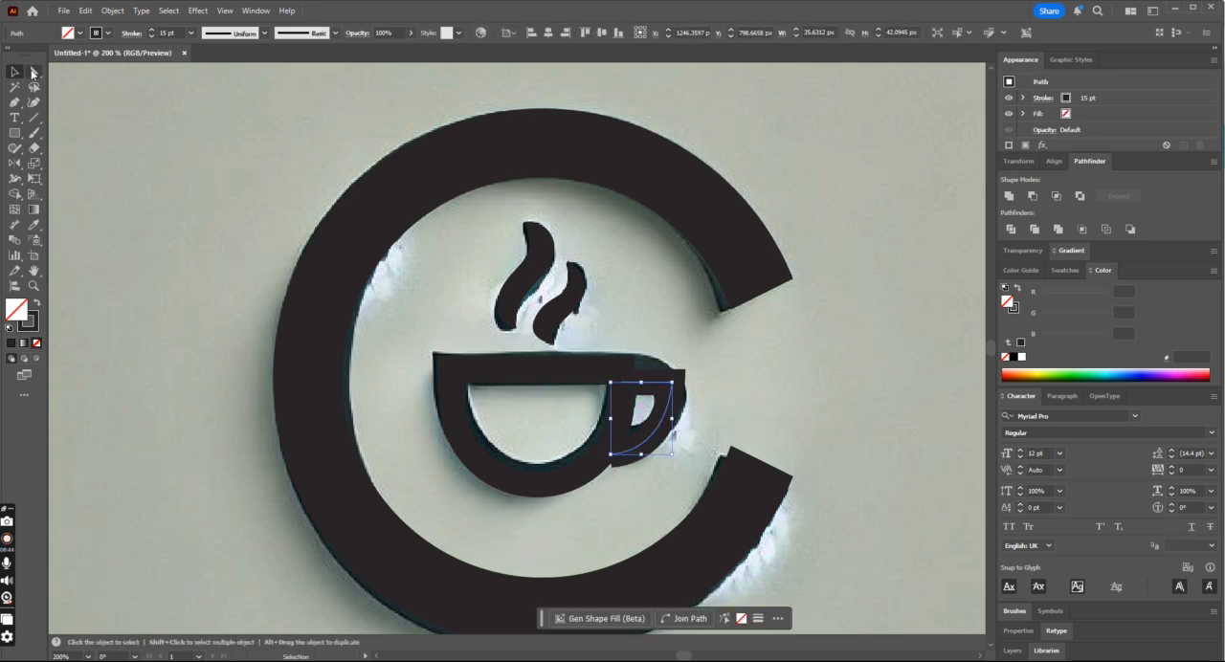
pyautogui.click(766, 370)
pyautogui.moveTo(613, 455); pyautogui.dragTo(595, 456)
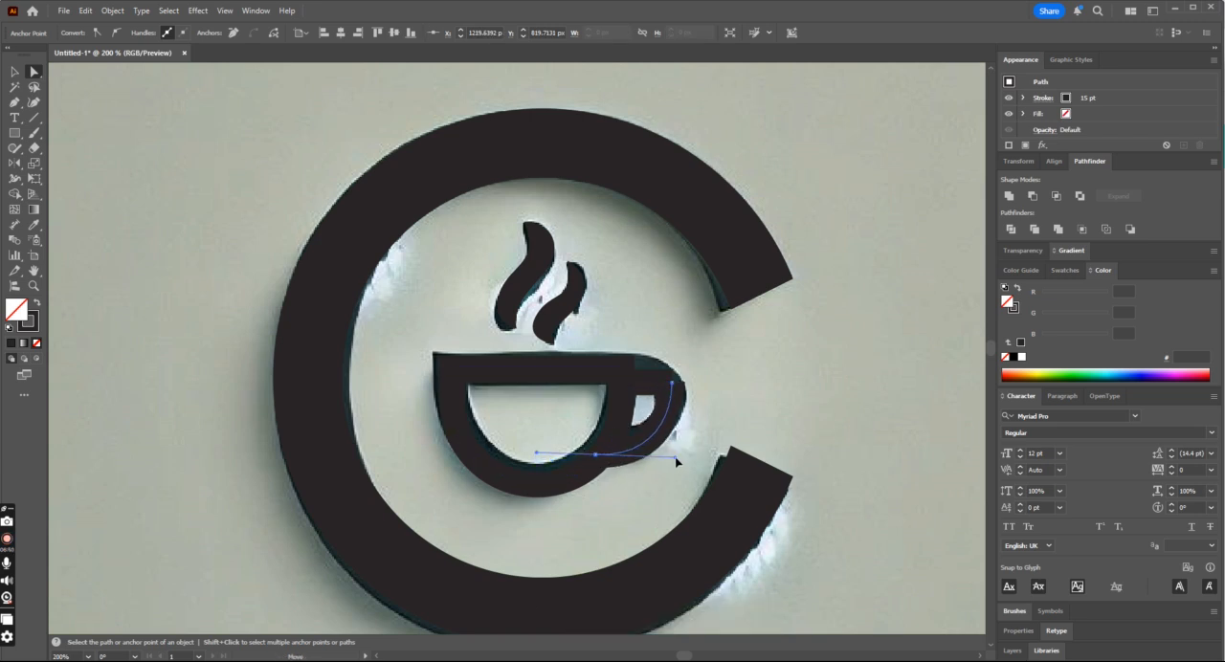
pyautogui.click(705, 407)
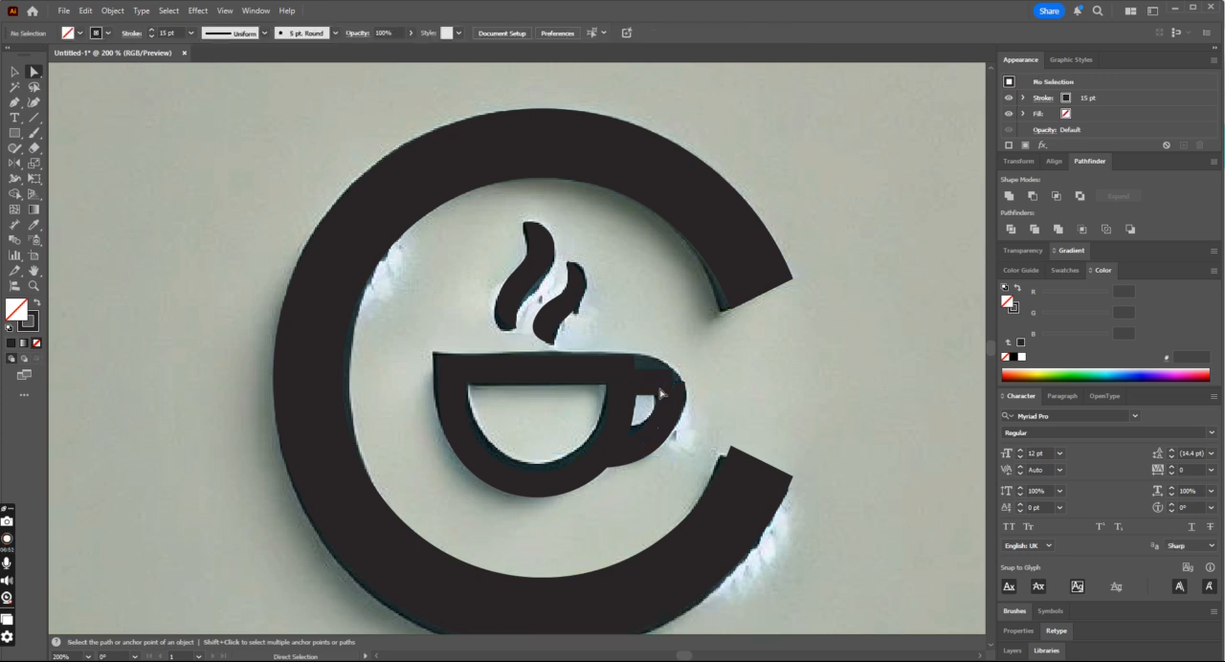
# - Round the handle's upper outer corner and move the handle slightly up to match the reference
pyautogui.click(660, 391)
pyautogui.moveTo(662, 398); pyautogui.dragTo(642, 412)
pyautogui.click(15, 73)
pyautogui.click(315, 185)
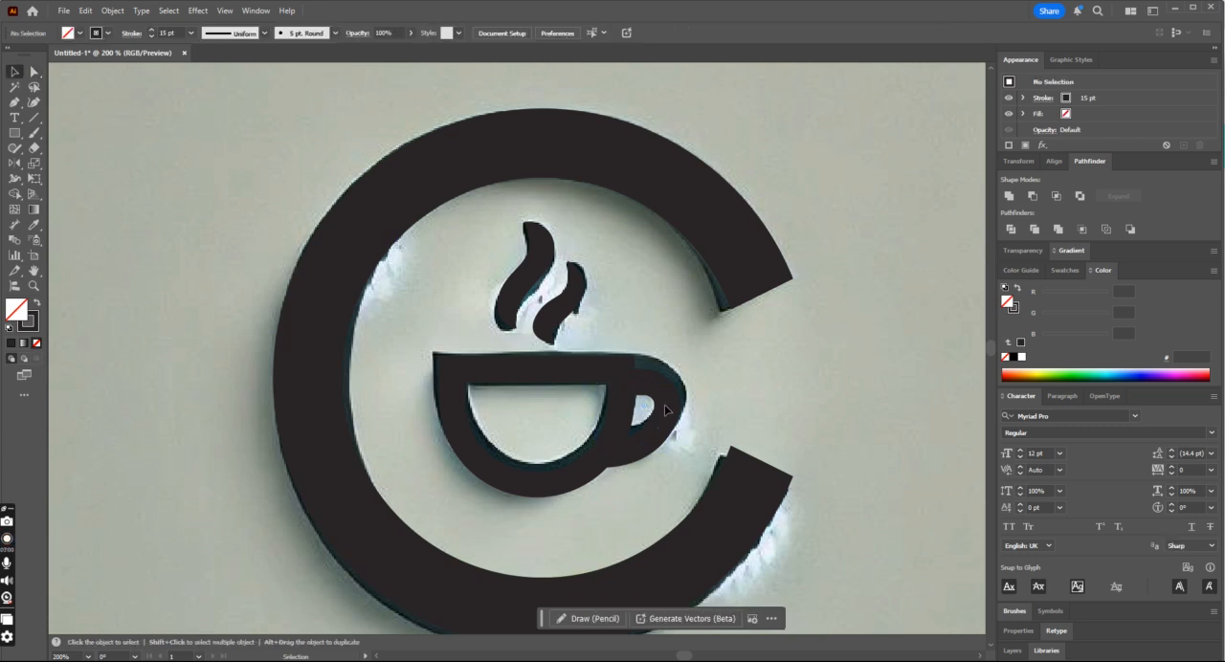
pyautogui.click(670, 402)
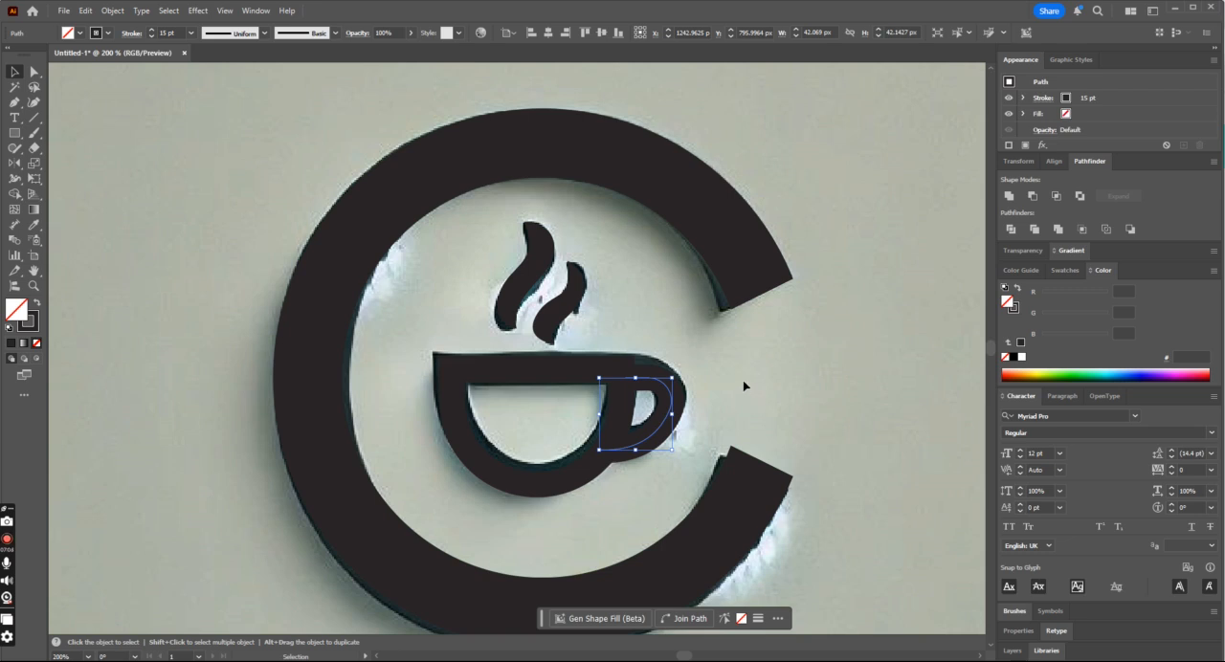
# - Move all the traced emblem shapes off the reference image onto the blank artboard area beside it
pyautogui.press('a')
pyautogui.hotkey('ctrl', '-')
pyautogui.hotkey('ctrl', '-')
pyautogui.hotkey('ctrl', '-')
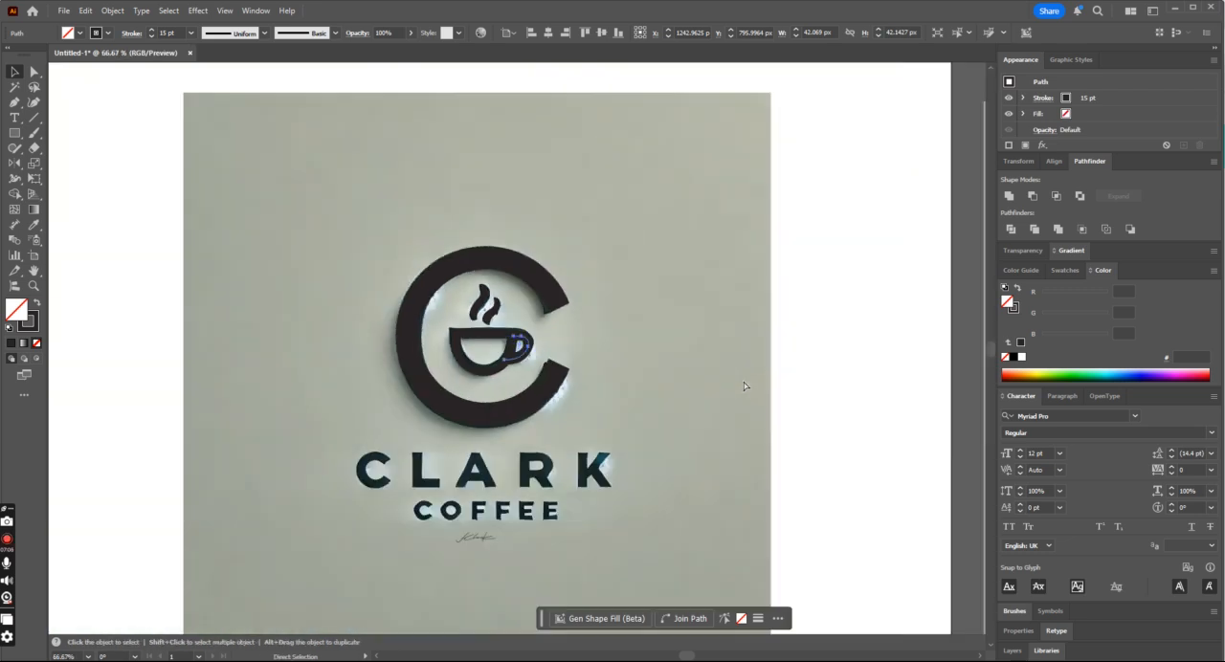
pyautogui.click(720, 366)
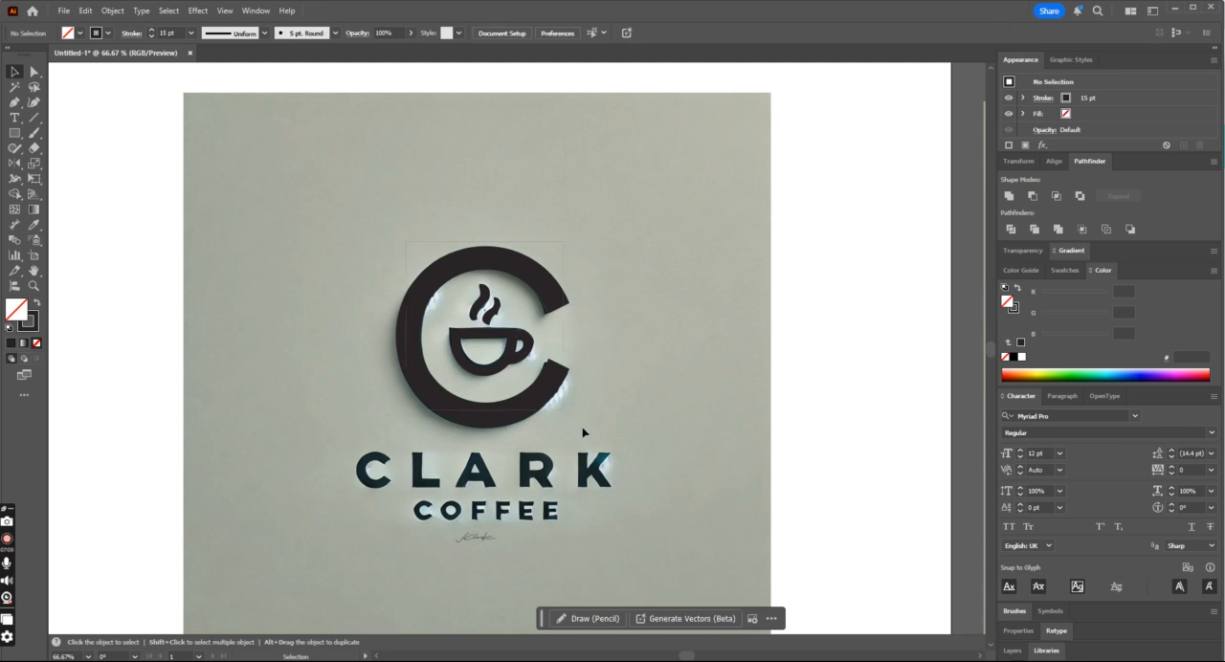
pyautogui.hotkey('ctrl', 'a')
pyautogui.hotkey('ctrl', '-')
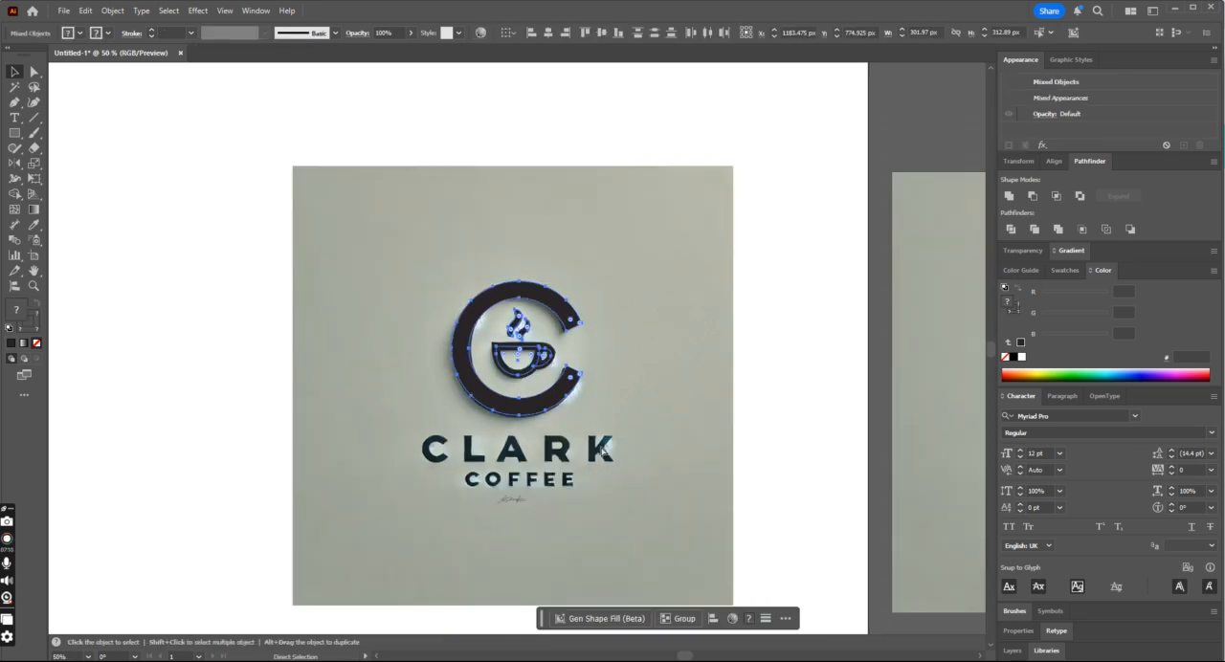
pyautogui.moveTo(537, 374); pyautogui.dragTo(199, 411)
pyautogui.click(223, 496)
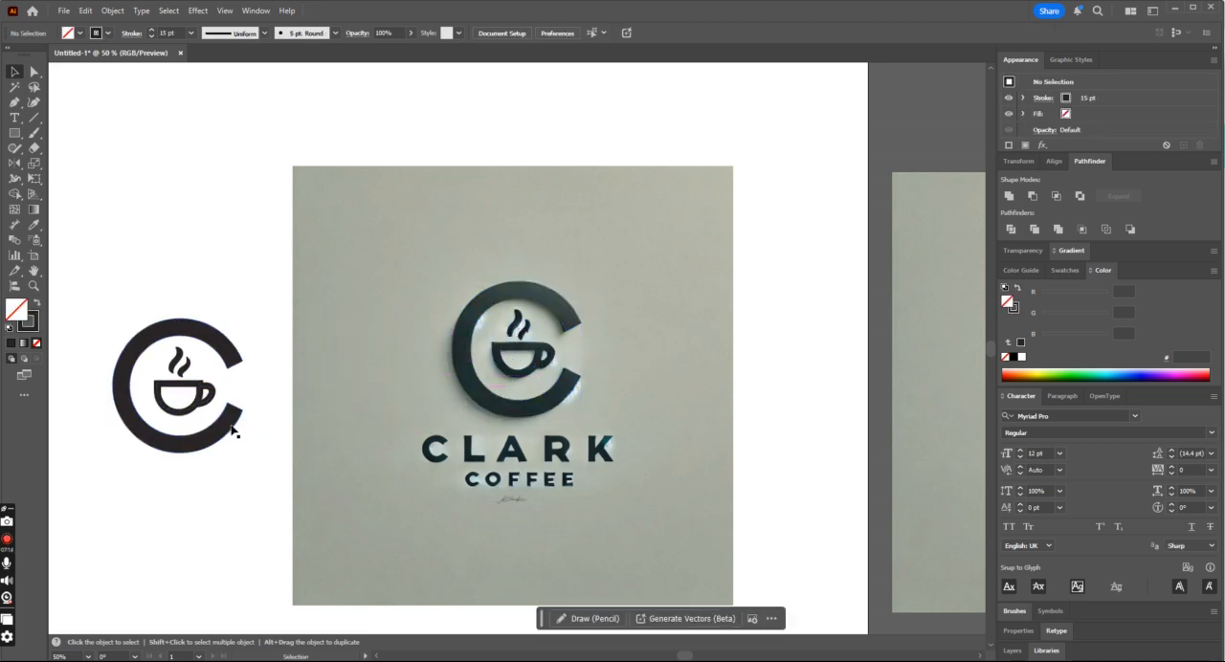
# - Nudge the cup's handle down 5 px, simplify its path and deselect it
pyautogui.click(211, 401)
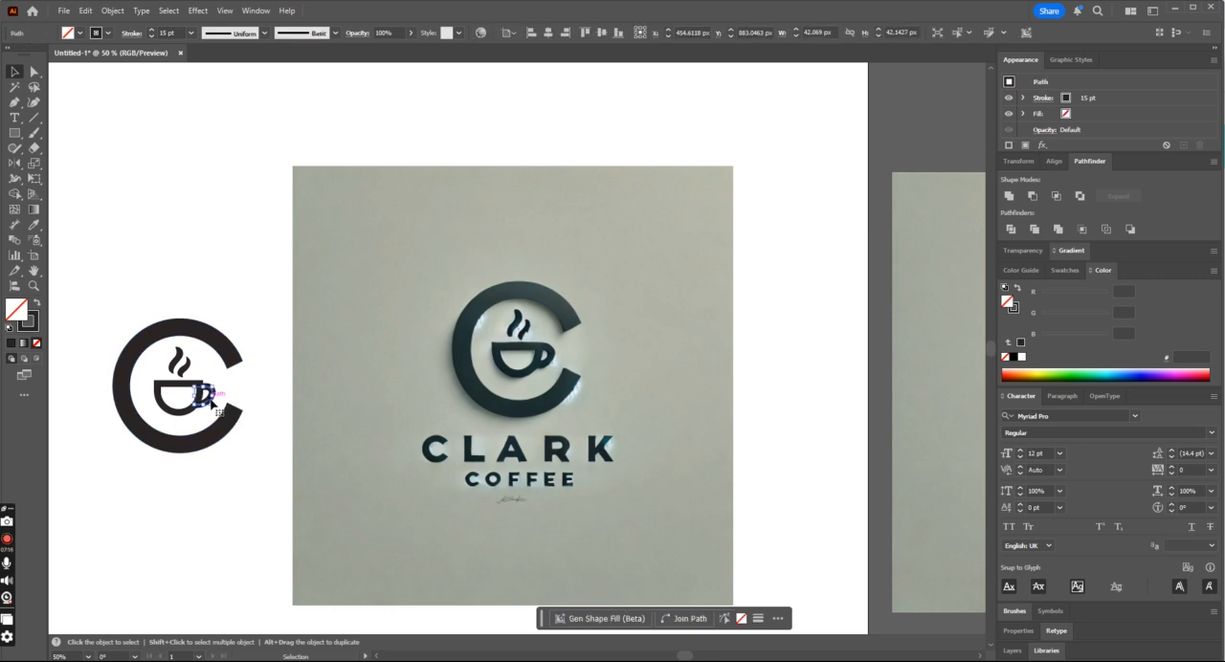
pyautogui.click(263, 400)
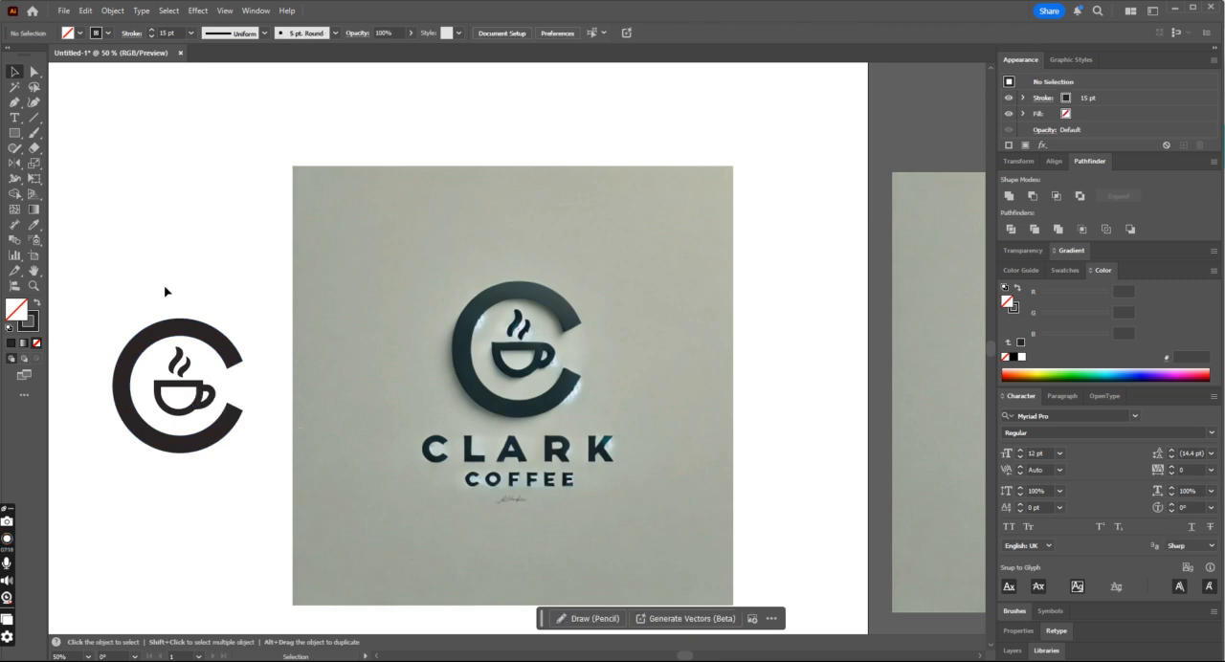
pyautogui.moveTo(103, 296); pyautogui.dragTo(251, 460)
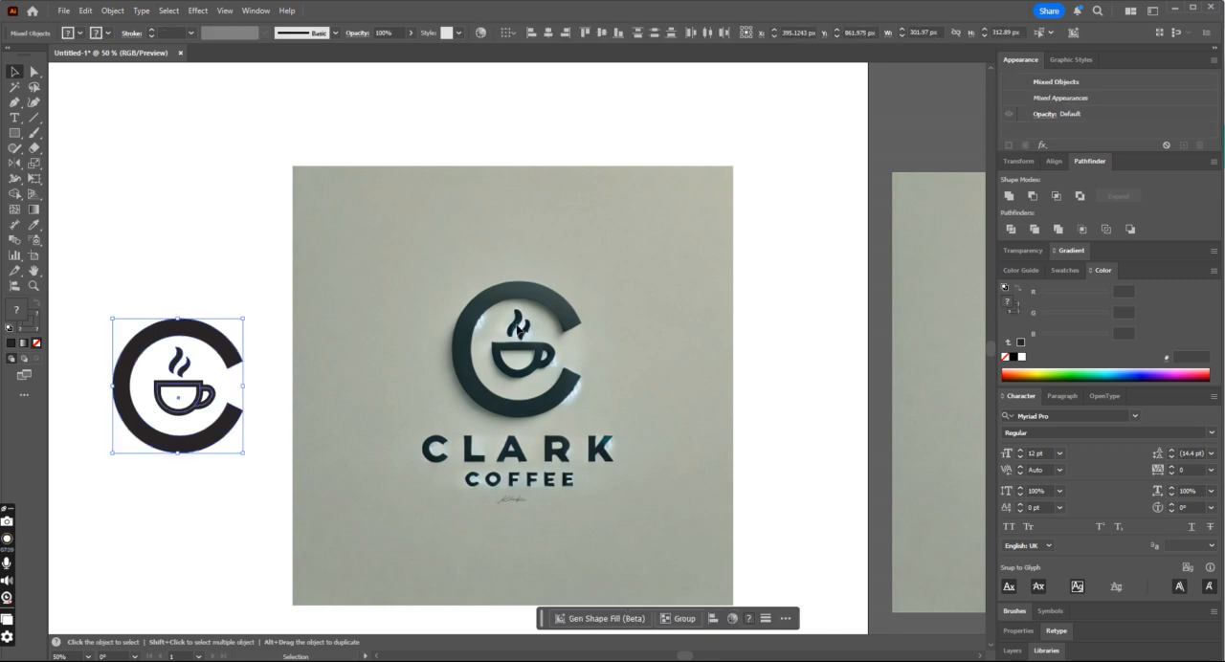
pyautogui.click(394, 465)
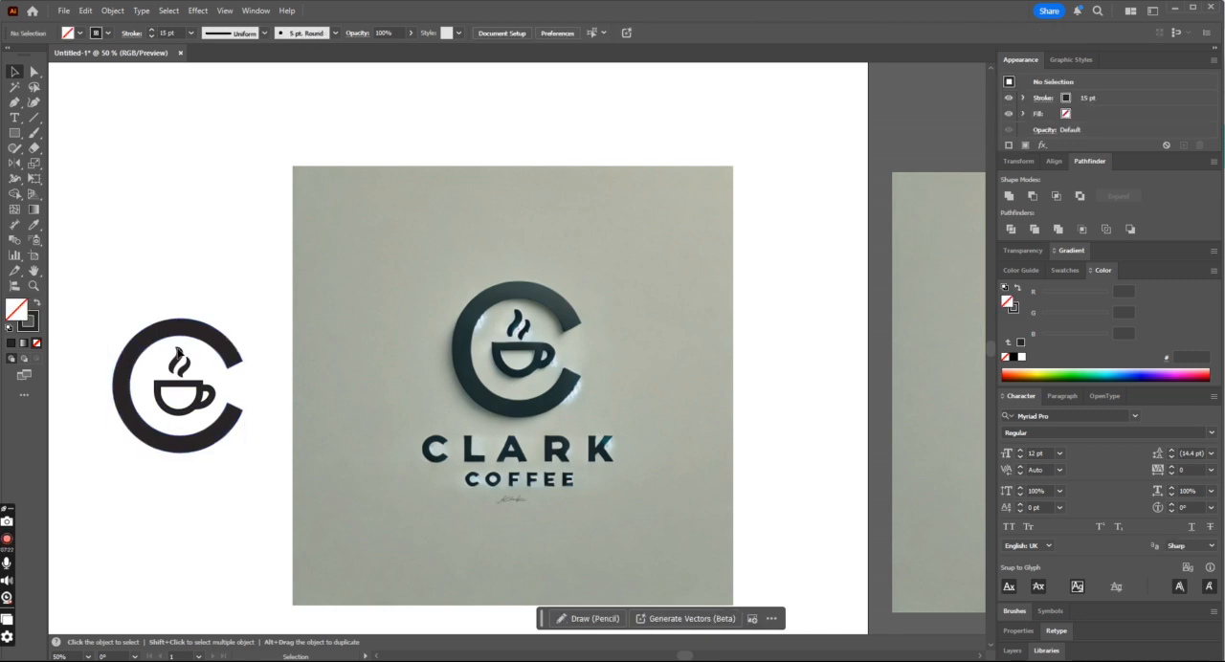
pyautogui.click(212, 400)
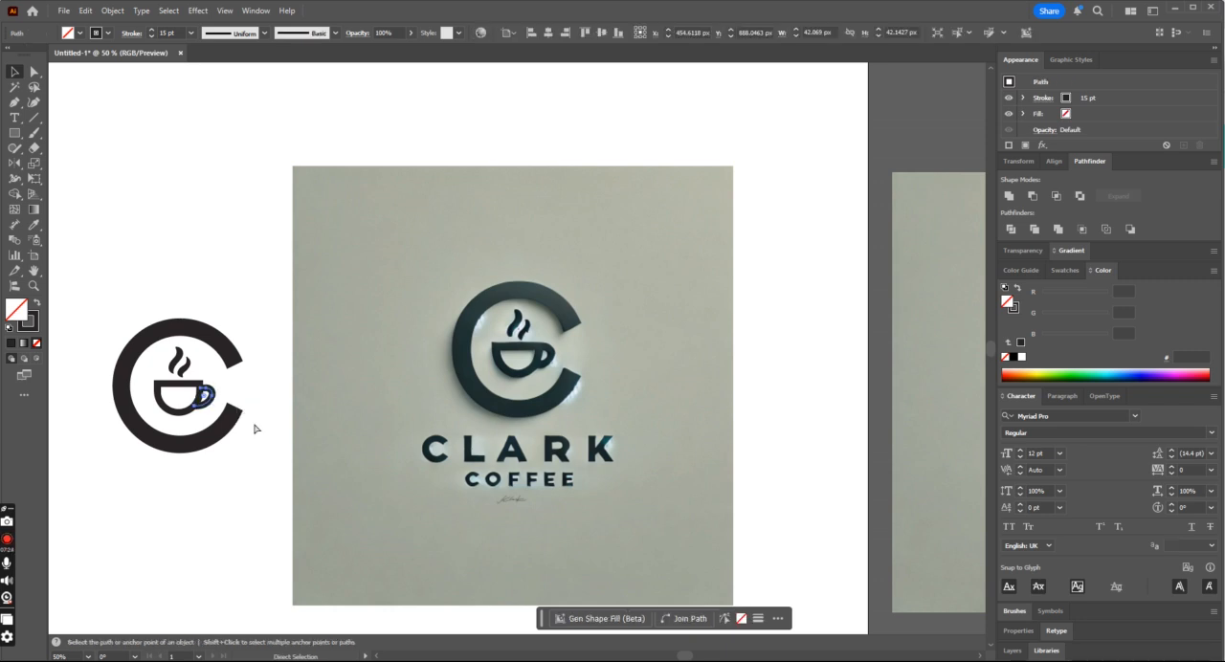
pyautogui.hotkey('ctrl', '=')
pyautogui.hotkey('ctrl', '=')
pyautogui.hotkey('ctrl', '=')
pyautogui.click(33, 71)
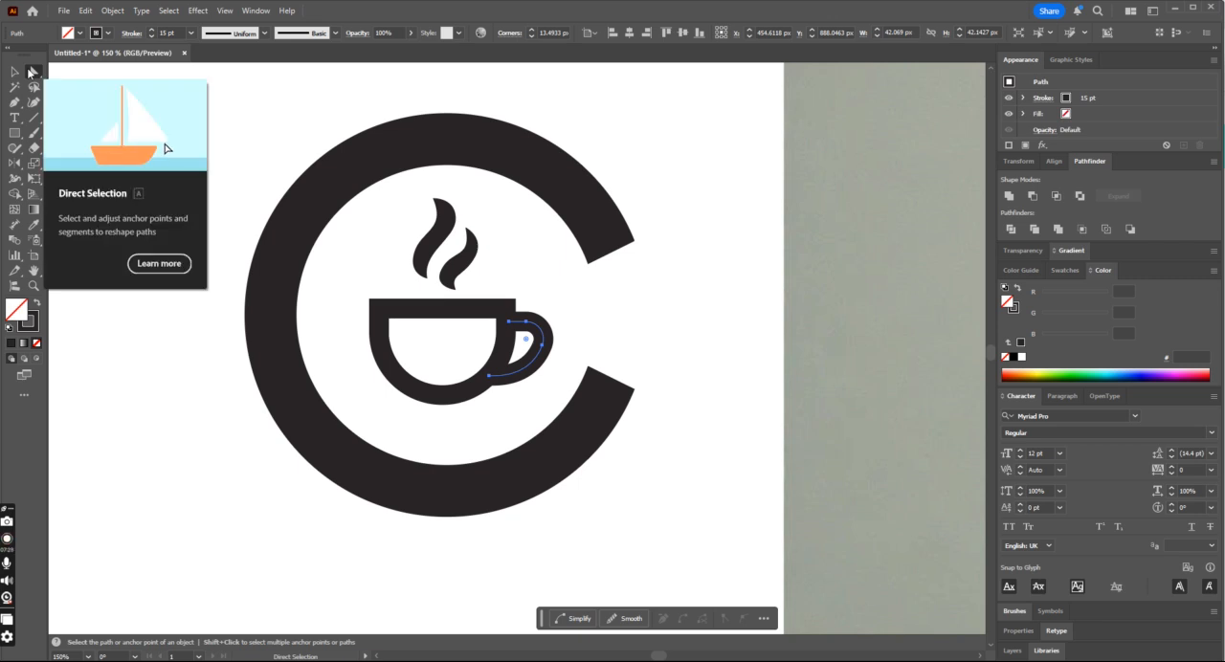
pyautogui.click(572, 619)
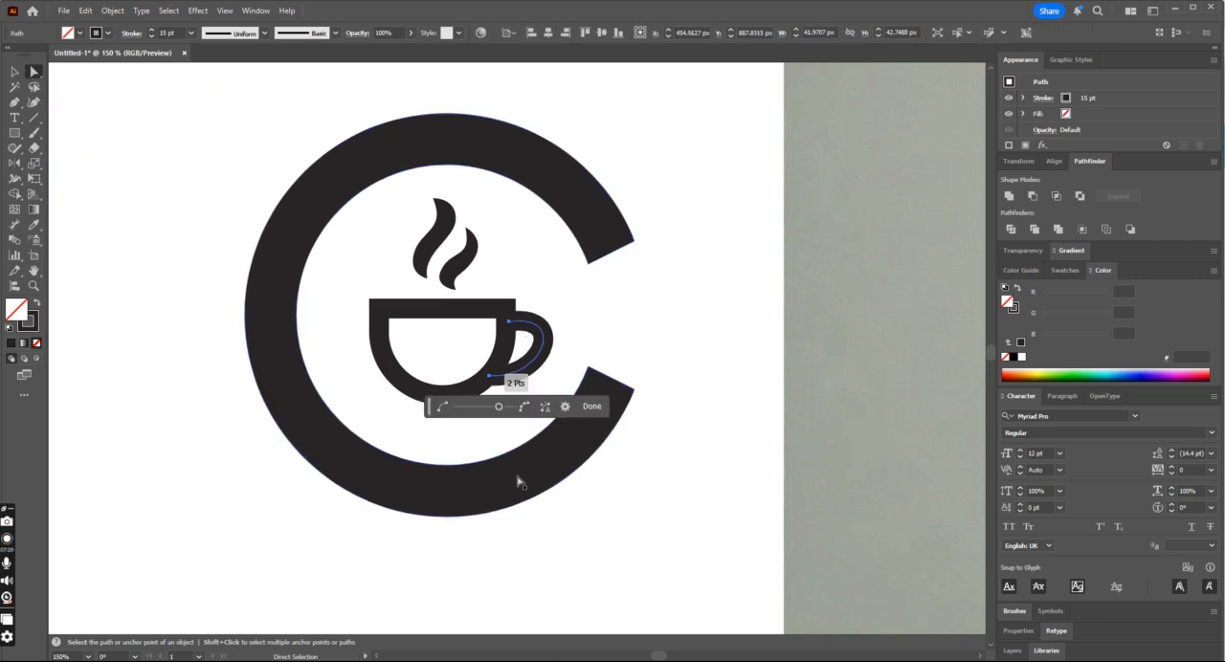
pyautogui.click(603, 344)
# - Expand all the emblem's shapes so the cup's strokes become filled outlines
pyautogui.hotkey('ctrl', '-')
pyautogui.hotkey('ctrl', '-')
pyautogui.hotkey('ctrl', '-')
pyautogui.hotkey('ctrl', '-')
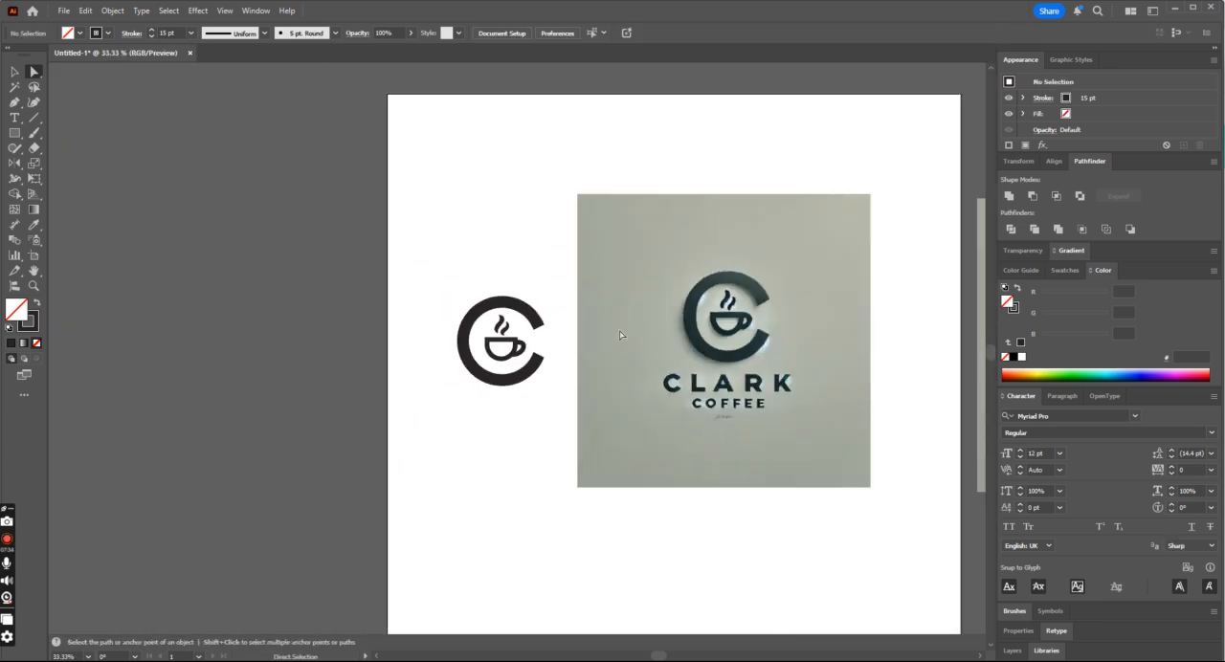
pyautogui.click(15, 71)
pyautogui.moveTo(434, 281); pyautogui.dragTo(566, 433)
pyautogui.click(102, 11)
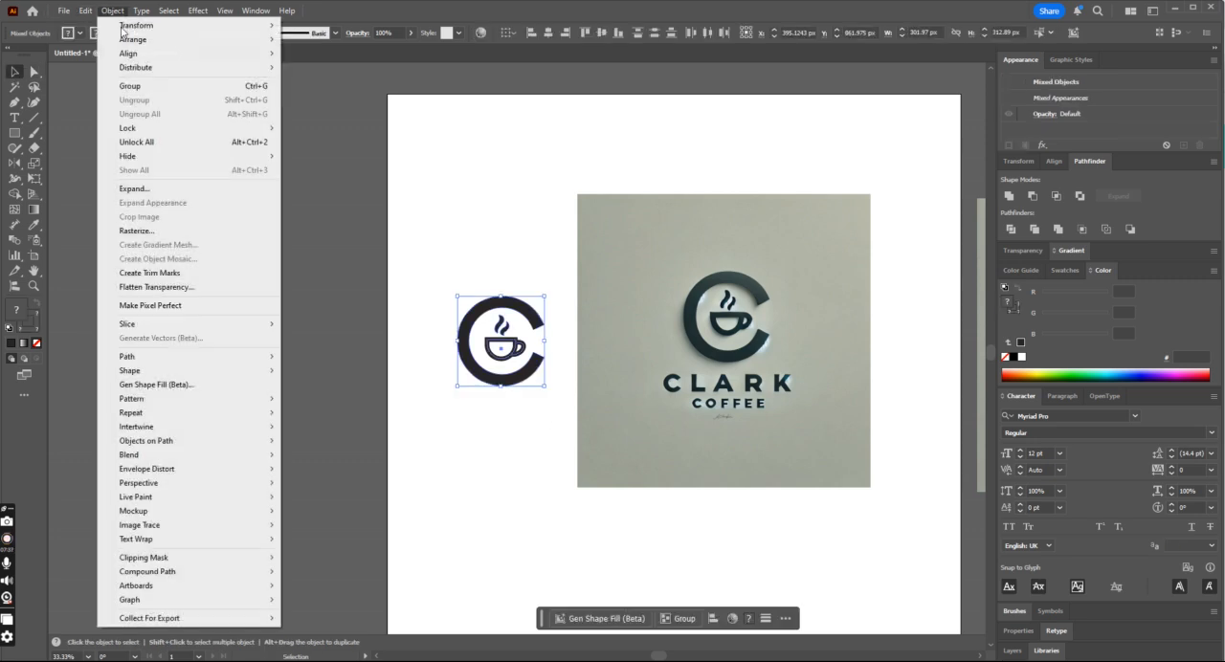
pyautogui.click(159, 188)
pyautogui.click(576, 410)
# - Unite the cup's bowl and handle into one shape with the Pathfinder, and deselect it
pyautogui.hotkey('ctrl', '+')
pyautogui.hotkey('ctrl', '+')
pyautogui.hotkey('ctrl', '+')
pyautogui.hotkey('ctrl', '+')
pyautogui.hotkey('ctrl', '+')
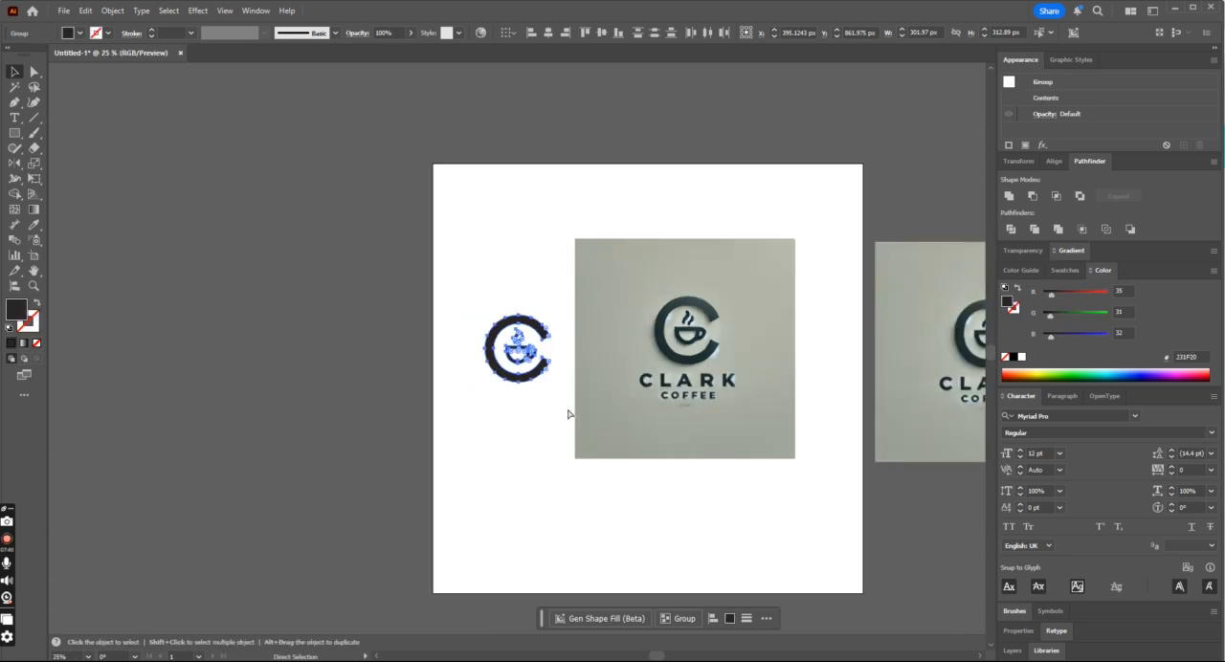
pyautogui.click(667, 335)
pyautogui.click(620, 388)
pyautogui.click(1012, 196)
pyautogui.click(691, 350)
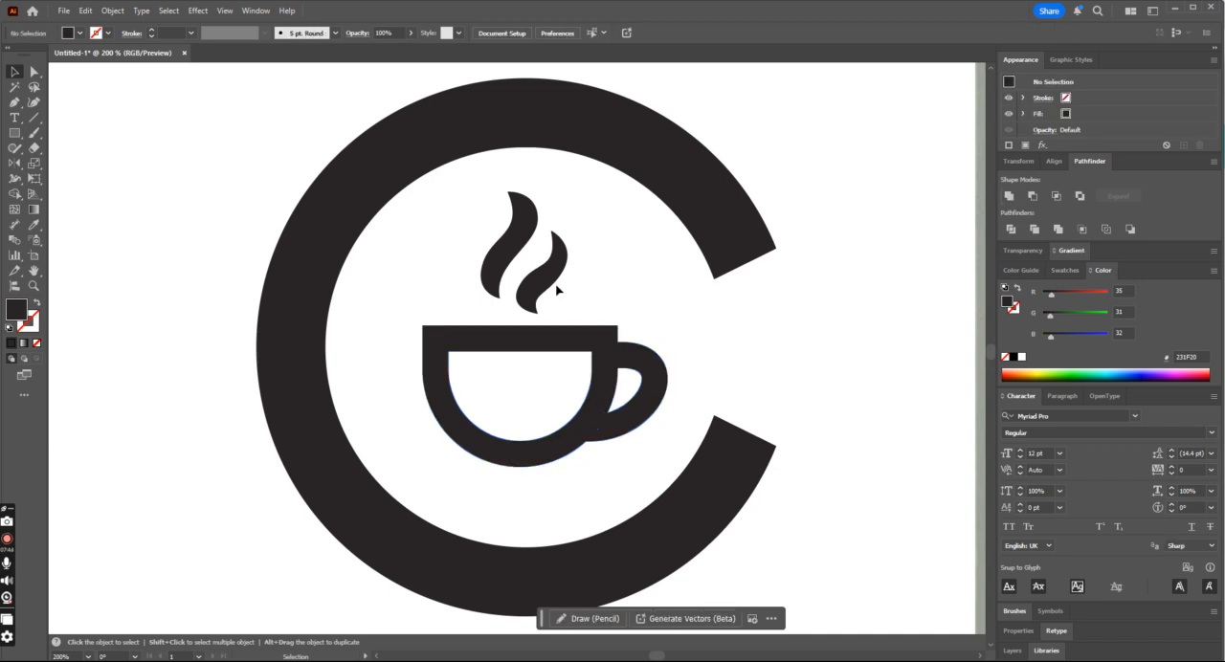
# - Fill the right steam curl with red and the left steam curl with orange, then deselect them
pyautogui.click(555, 272)
pyautogui.click(78, 35)
pyautogui.click(38, 82)
pyautogui.click(470, 202)
pyautogui.click(488, 252)
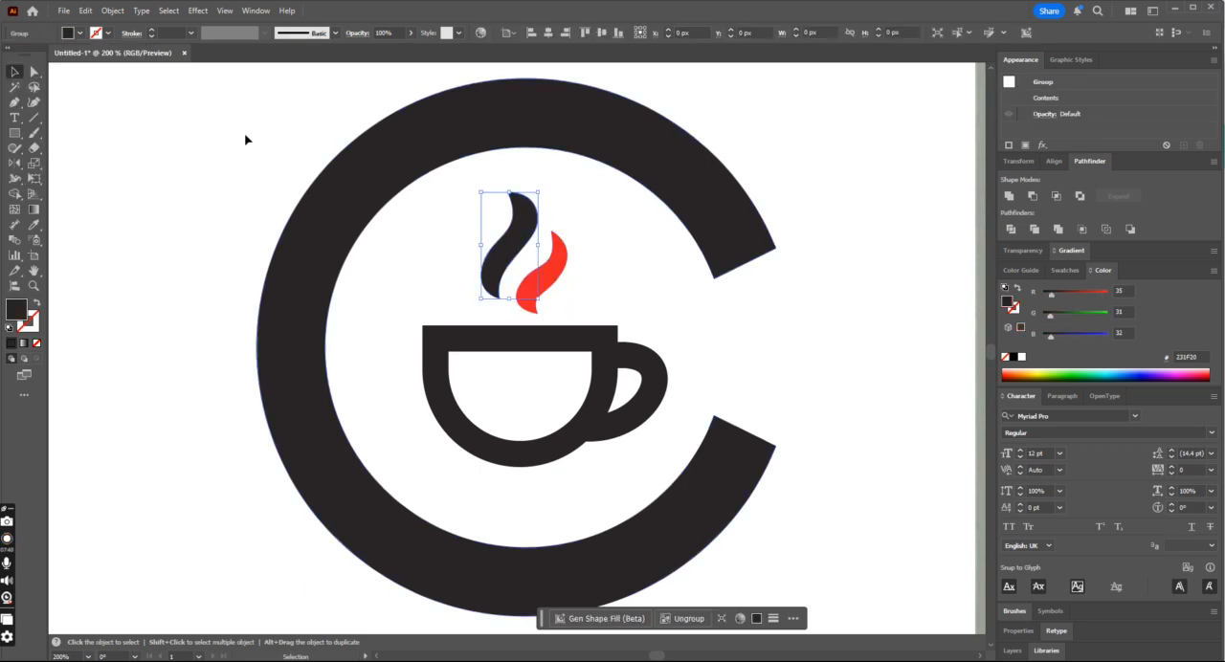
pyautogui.click(78, 33)
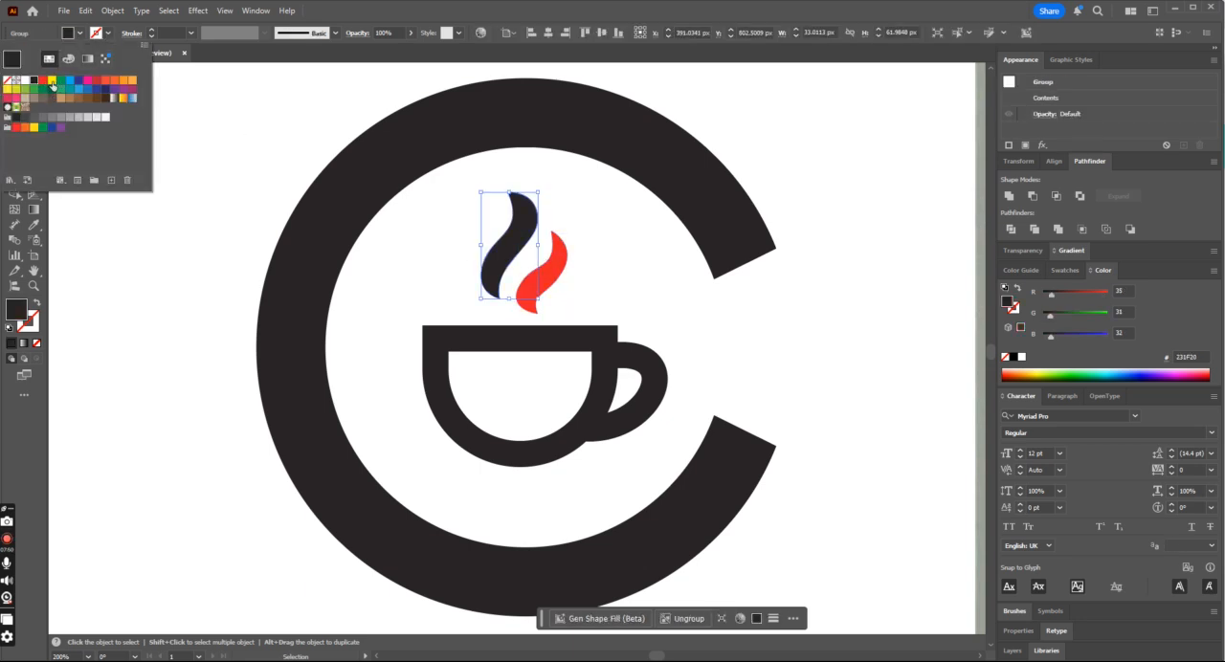
pyautogui.click(121, 81)
pyautogui.click(673, 383)
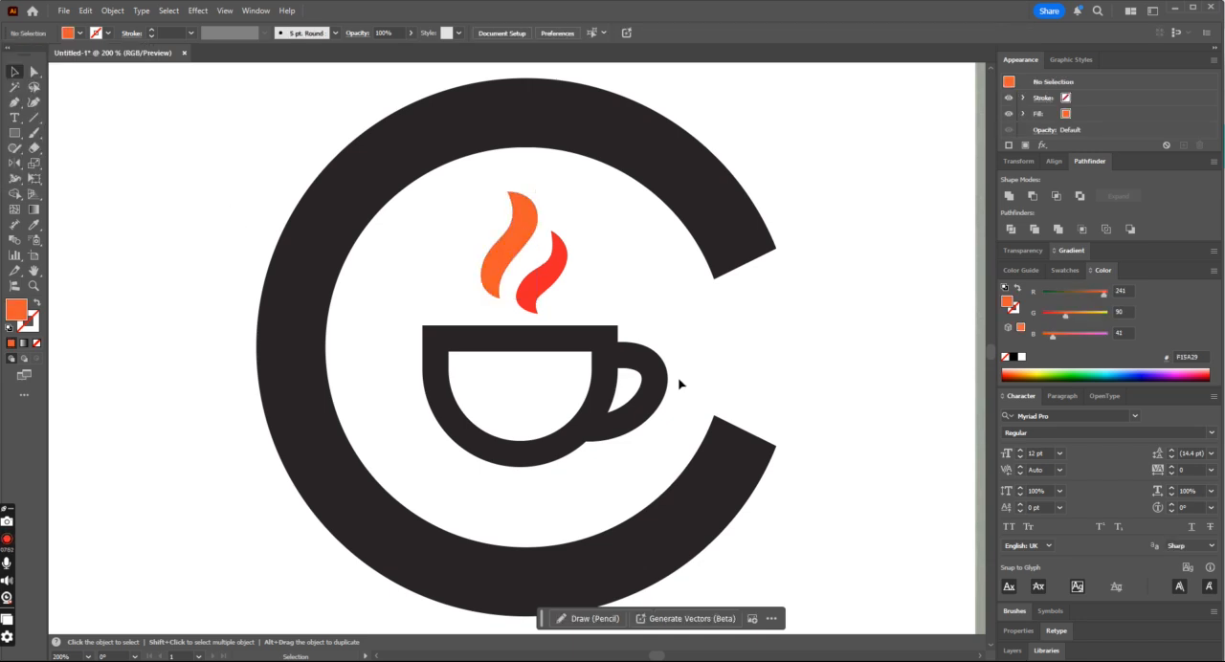
# - Fill the coffee cup with dark brown (603913) and match the C shape's fill to it using the Eyedropper
pyautogui.click(599, 343)
pyautogui.click(79, 34)
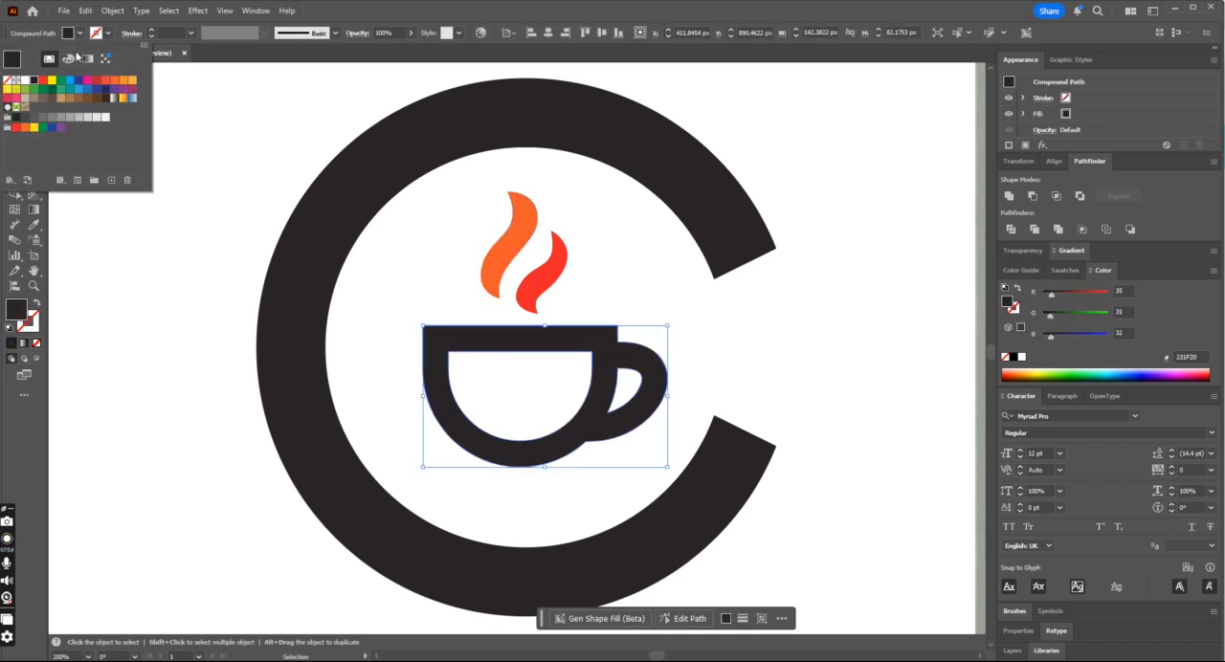
pyautogui.click(100, 100)
pyautogui.click(240, 227)
pyautogui.click(725, 494)
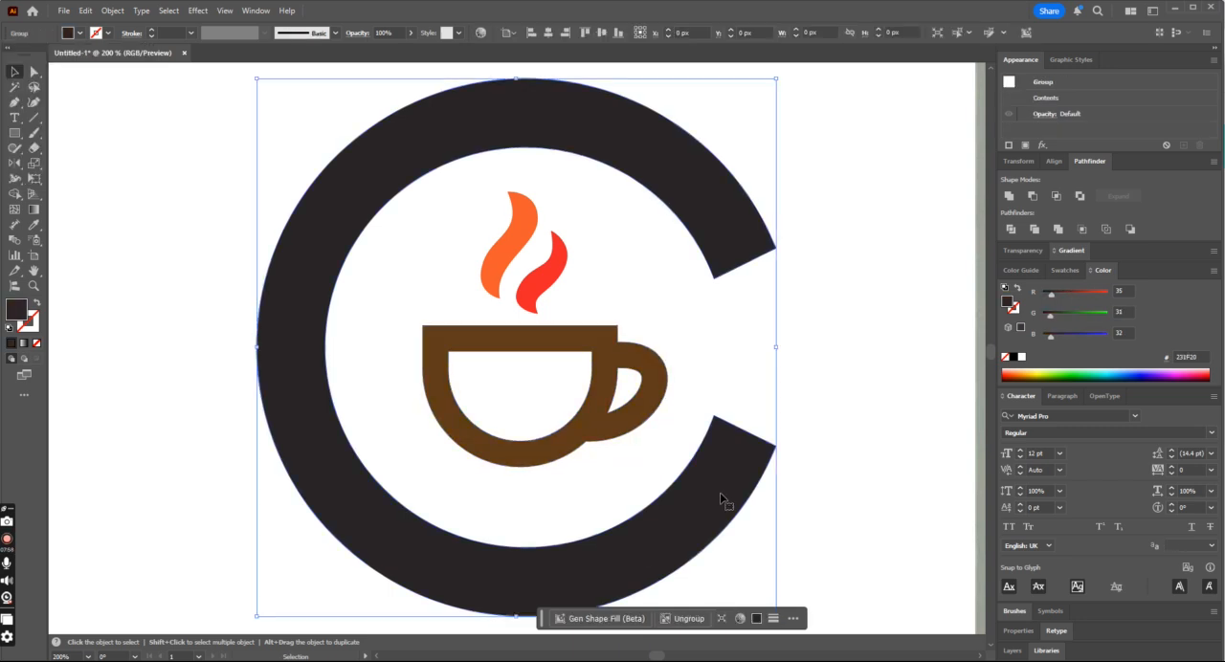
pyautogui.press('i')
pyautogui.click(595, 348)
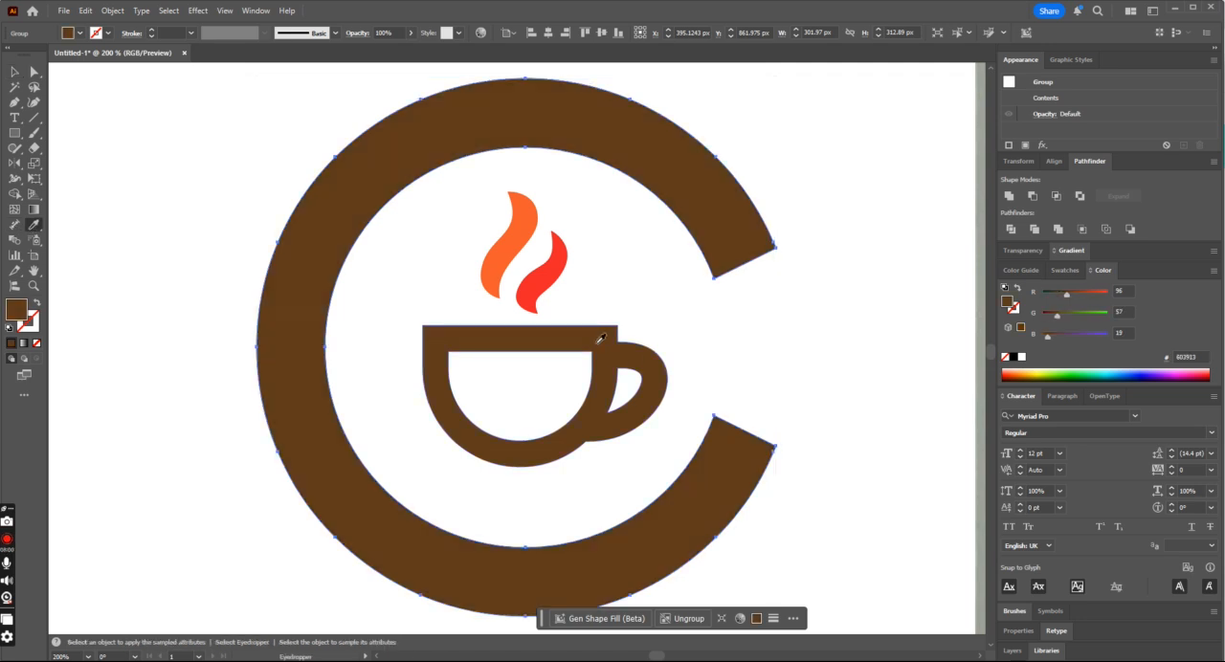
# - Group all the coloured emblem's shapes and duplicate the group about 410 px directly below the original
pyautogui.hotkey('ctrl', '0')
pyautogui.press('a')
pyautogui.click(452, 180)
pyautogui.moveTo(445, 294); pyautogui.dragTo(564, 431)
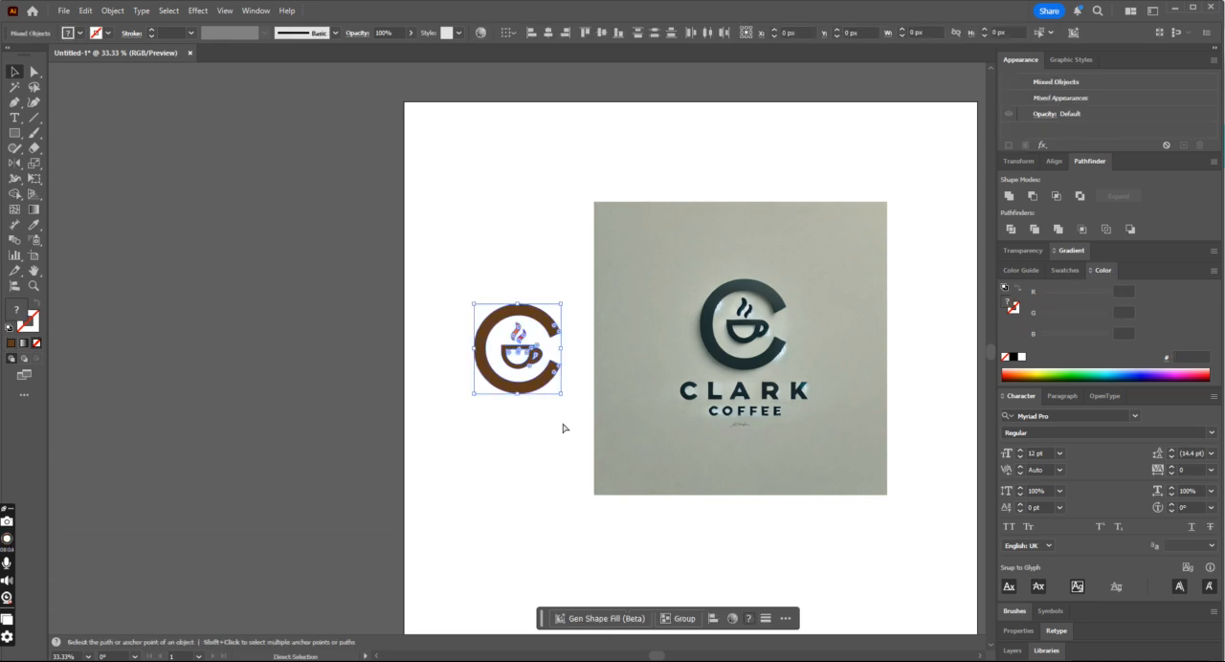
pyautogui.press('v')
pyautogui.hotkey('ctrl', 'g')
pyautogui.moveTo(532, 352); pyautogui.dragTo(532, 469)
pyautogui.click(589, 418)
# - Ungroup the lower emblem copy completely, keeping all its shapes selected
pyautogui.rightClick(551, 459)
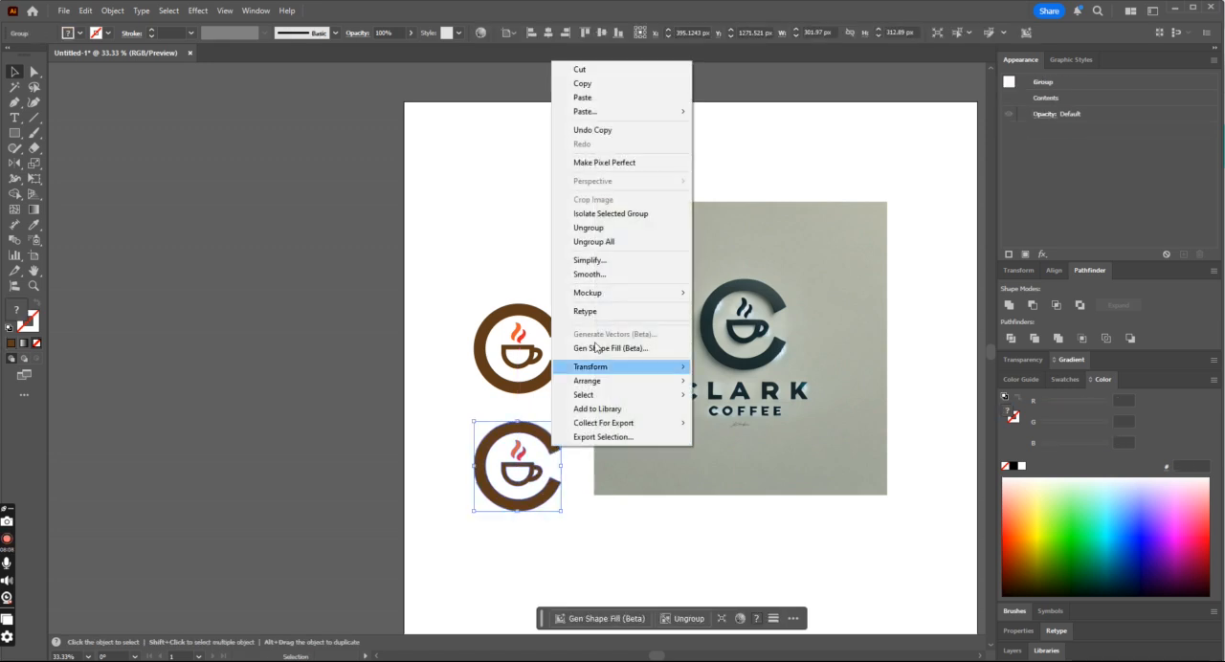
pyautogui.click(603, 239)
pyautogui.click(566, 405)
pyautogui.click(525, 460)
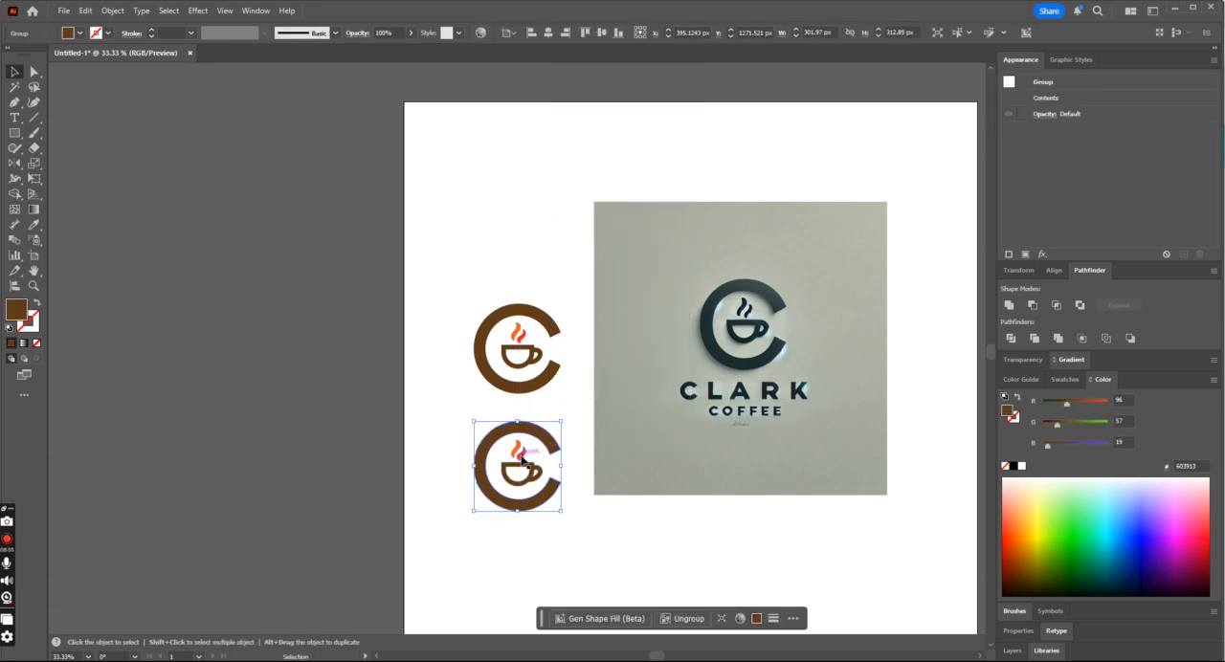
pyautogui.click(462, 429)
pyautogui.click(558, 498)
pyautogui.hotkey('ctrl', 'shift', 'g')
# - Recolour the whole lower emblem with the dark teal (1F302F) sampled from the C in the reference image, and deselect it
pyautogui.click(34, 226)
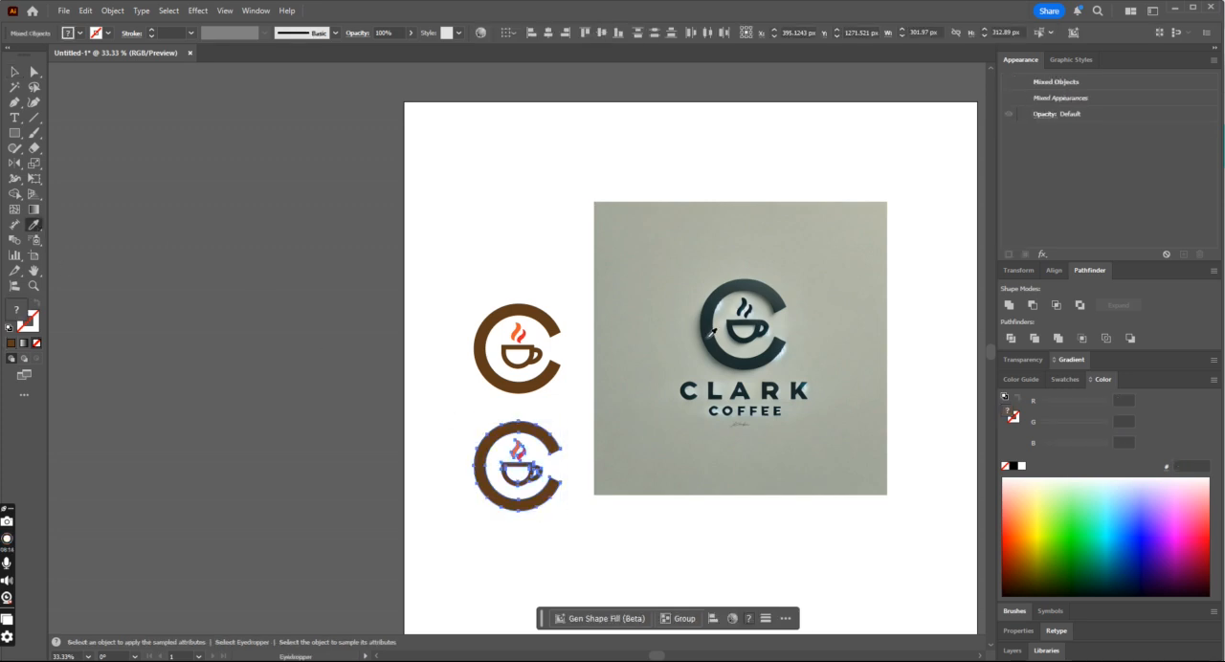
pyautogui.click(708, 337)
pyautogui.click(14, 77)
pyautogui.click(339, 227)
pyautogui.scroll(-2, 464, 405)
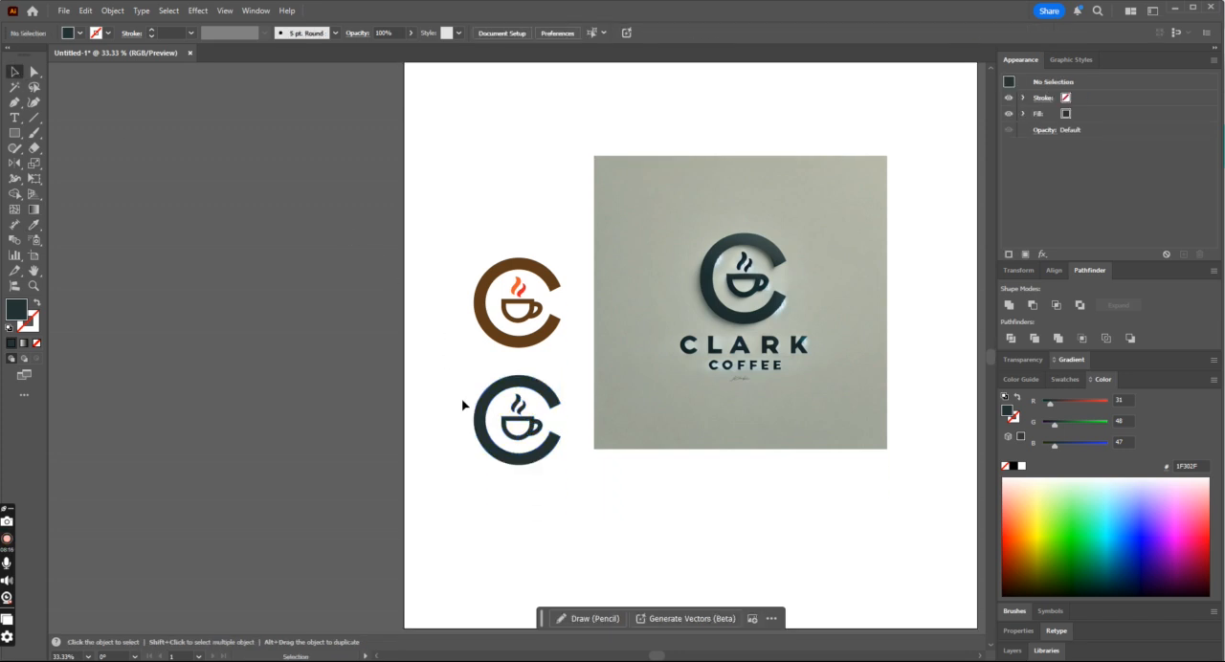
# - Group all the shapes of the dark teal emblem copy and deselect it
pyautogui.moveTo(467, 384); pyautogui.dragTo(574, 487)
pyautogui.hotkey('ctrl', '=')
pyautogui.hotkey('ctrl', '=')
pyautogui.hotkey('ctrl', '=')
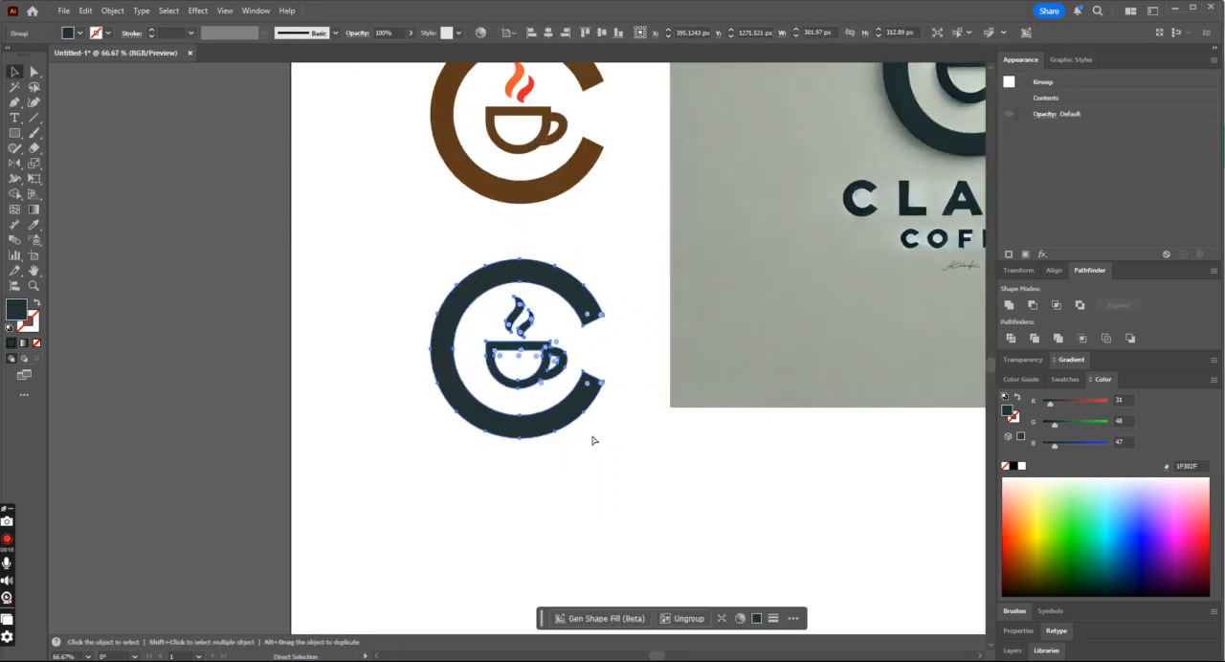
pyautogui.scroll(4, 657, 411)
pyautogui.click(708, 367)
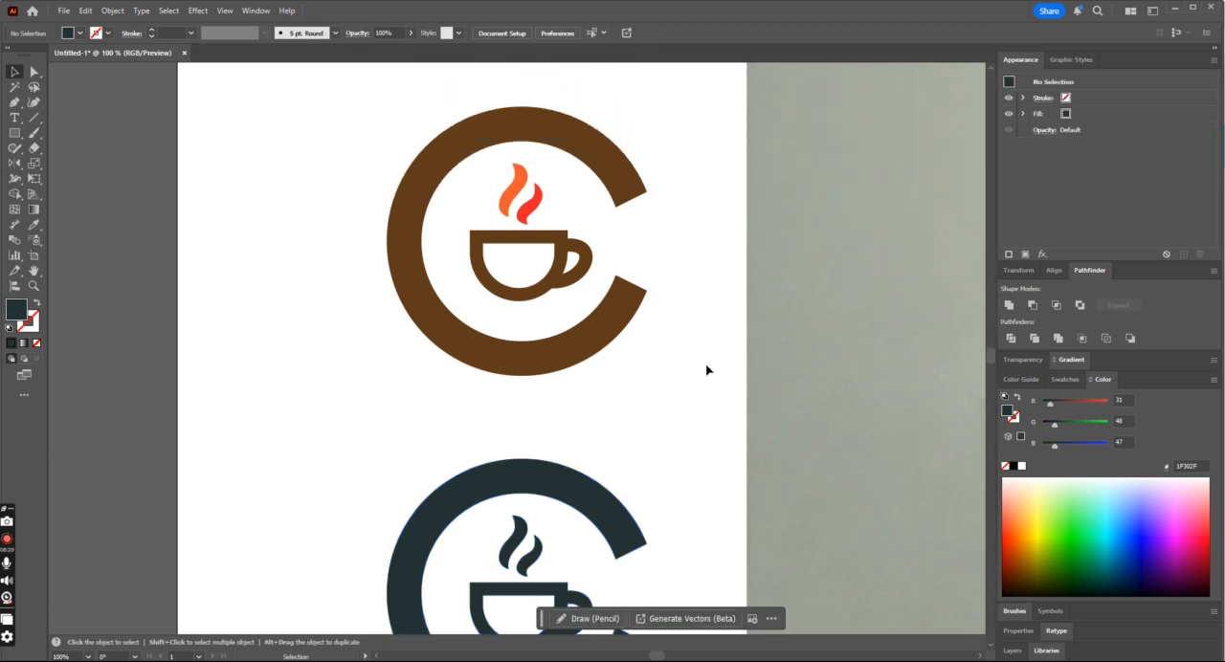
pyautogui.hotkey('ctrl', '-')
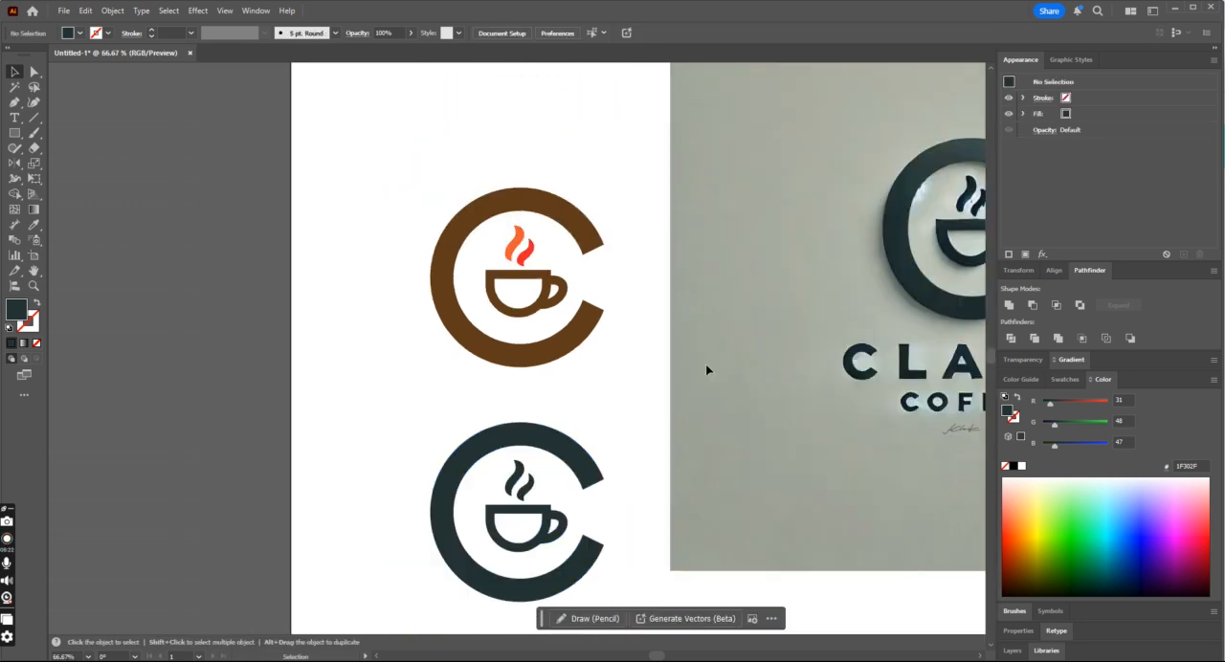